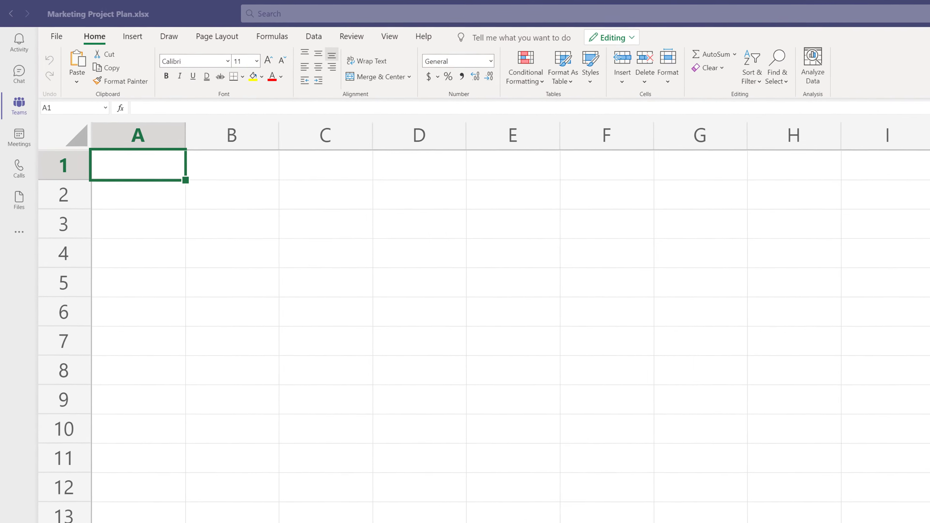
- Enter the column headers ID, Phase, Task and Status in cells A1 to D1
{"action": "type", "text": "ID"}
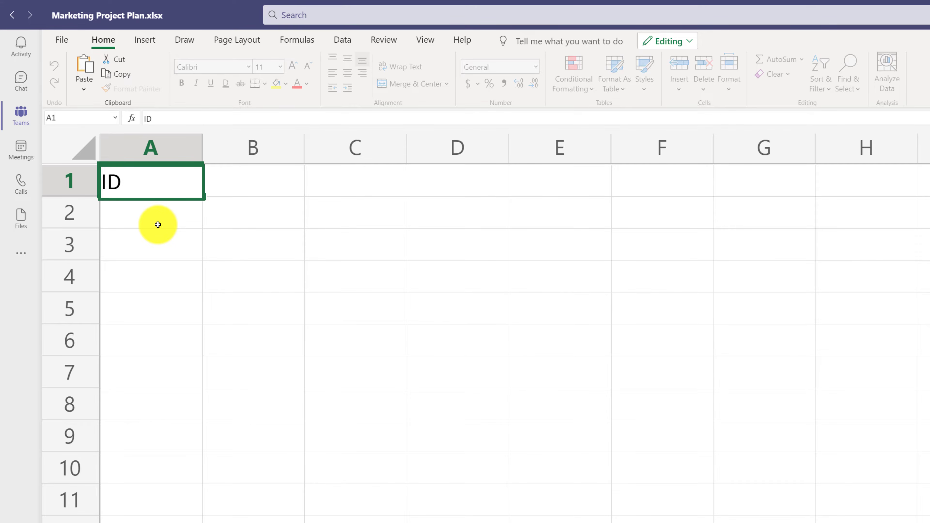
{"action": "left_click", "coordinate": [247, 181]}
{"action": "type", "text": "Phase"}
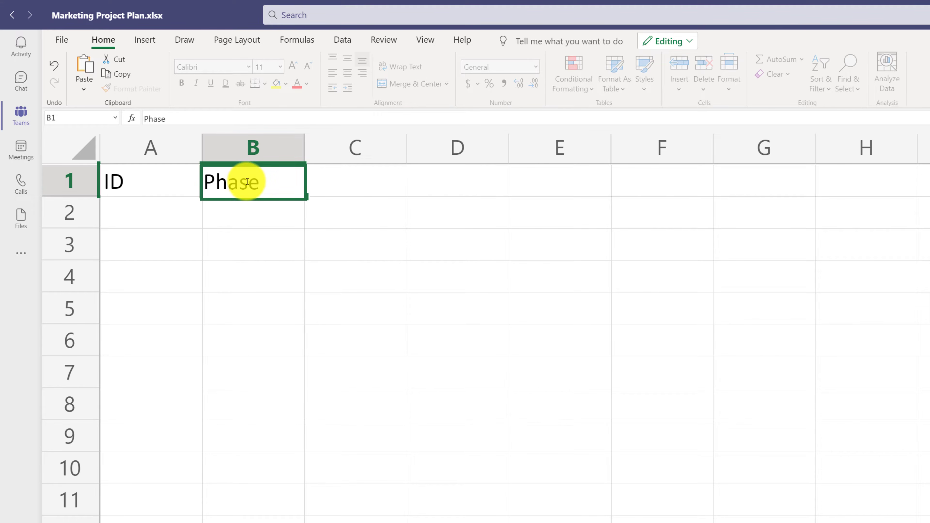
{"action": "left_click", "coordinate": [350, 183]}
{"action": "type", "text": "Task"}
{"action": "left_click", "coordinate": [446, 185]}
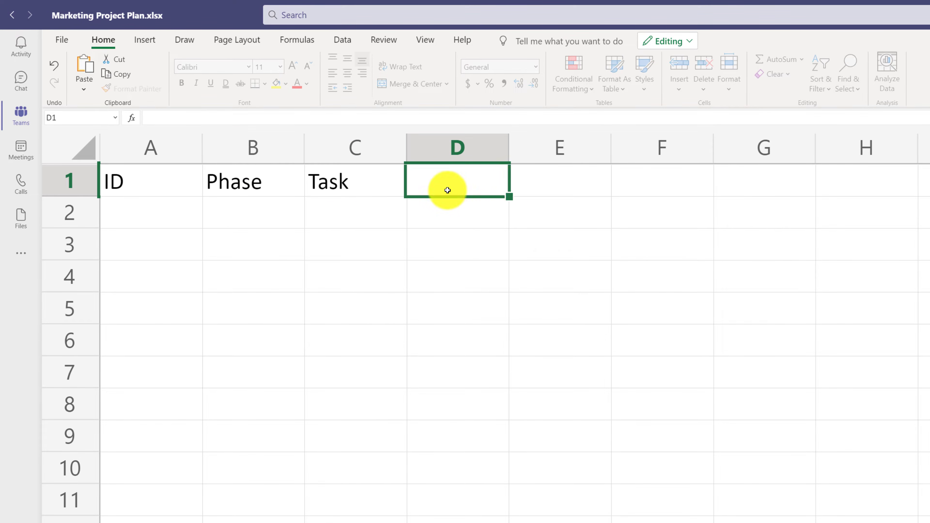
{"action": "type", "text": "Status"}
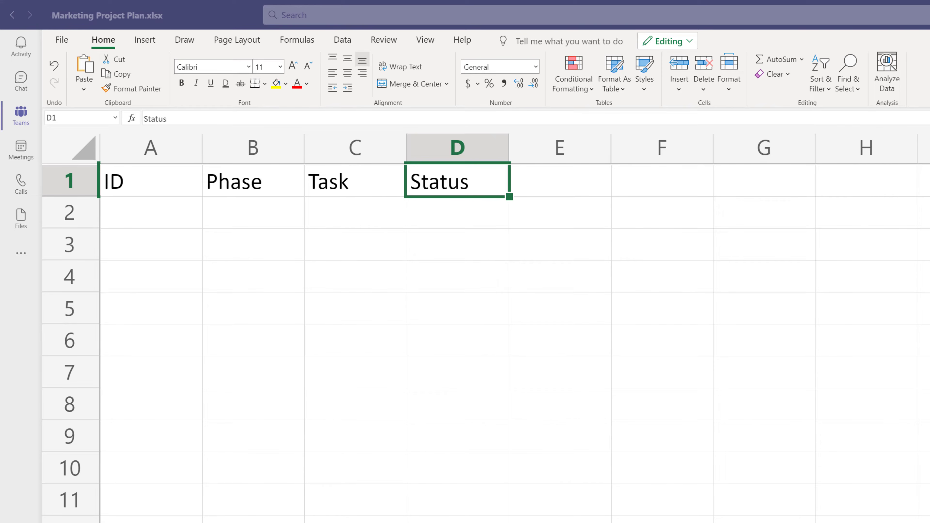
- Enter the header Assigned To in E1 and widen column E to fit the text
{"action": "left_click", "coordinate": [538, 169]}
{"action": "type", "text": "Assigned To"}
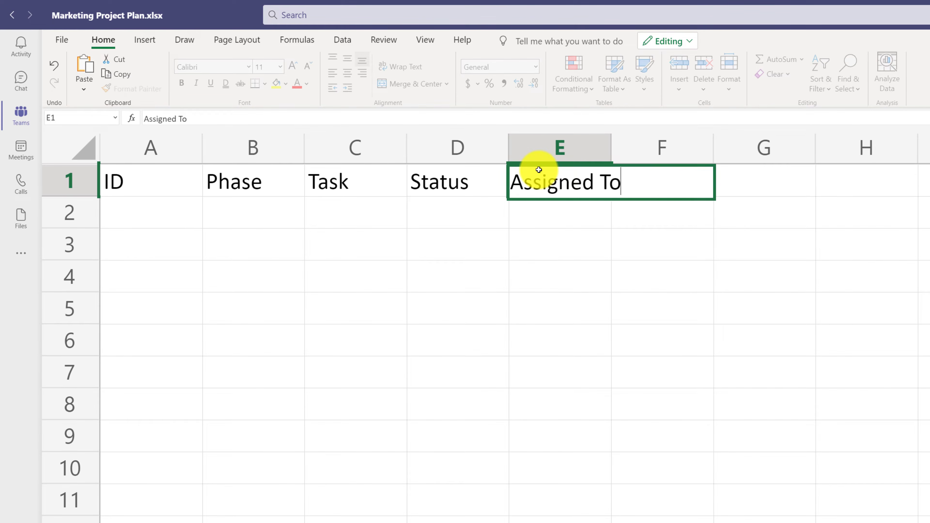
{"action": "key", "text": "Return"}
{"action": "left_click_drag", "start_coordinate": [611, 148], "coordinate": [648, 150]}
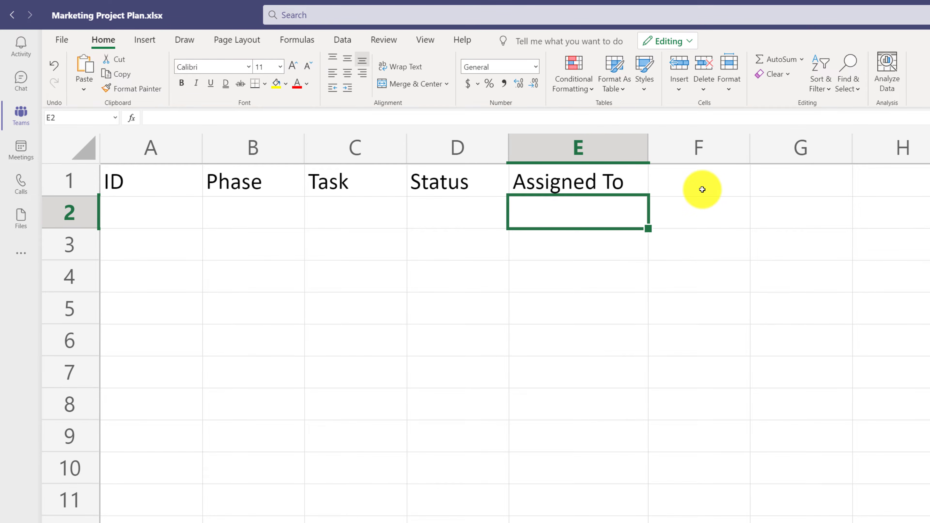
- Enter the headers Start Date, End Date, Rate and Units in cells F1 to I1
{"action": "left_click", "coordinate": [702, 190]}
{"action": "type", "text": "Start Date"}
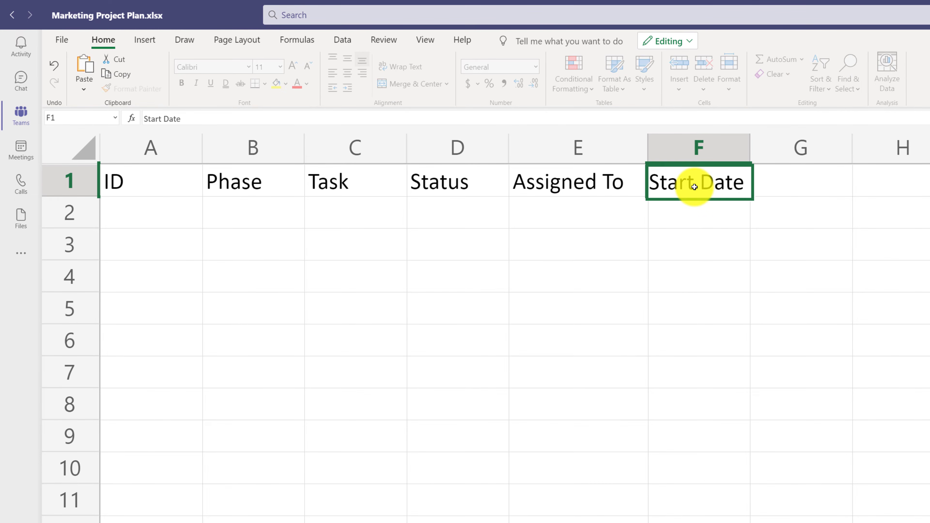
{"action": "left_click", "coordinate": [811, 175]}
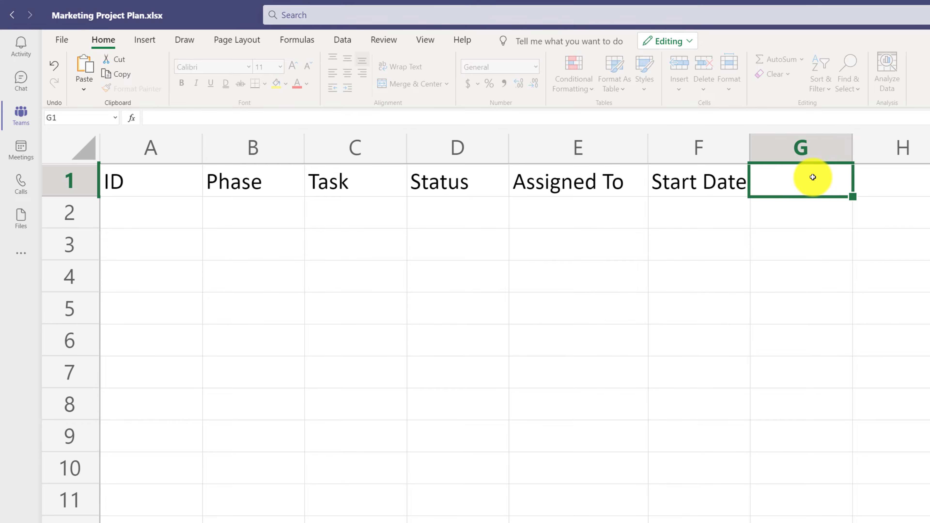
{"action": "type", "text": "End Date"}
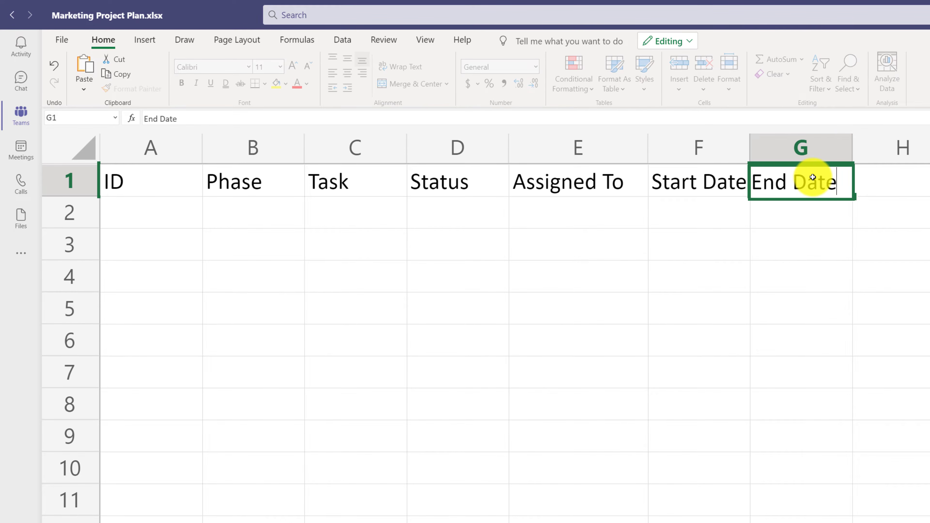
{"action": "left_click", "coordinate": [810, 222]}
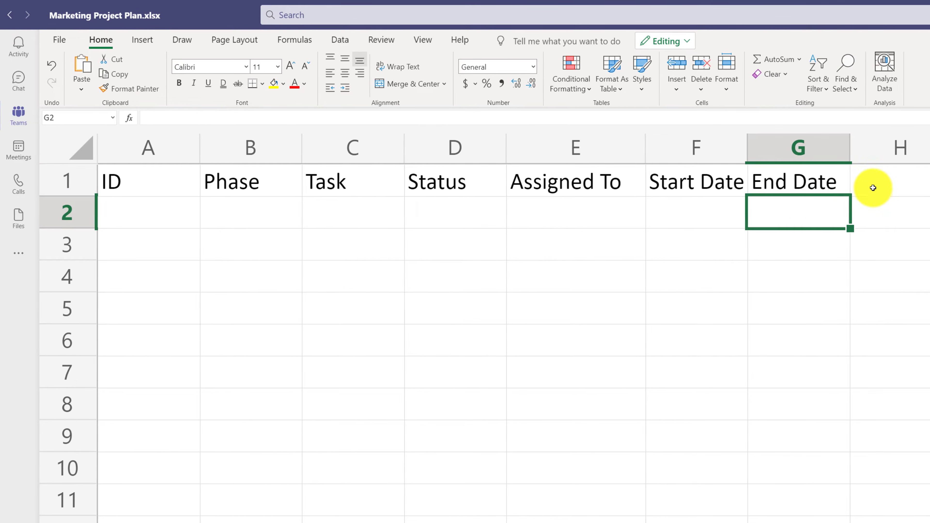
{"action": "left_click", "coordinate": [900, 180]}
{"action": "type", "text": "Rate"}
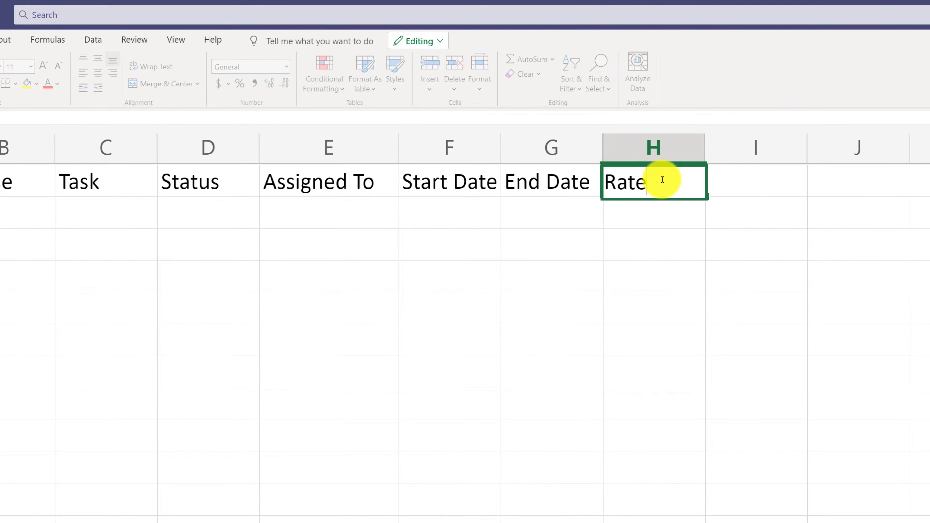
{"action": "left_click", "coordinate": [777, 187]}
{"action": "type", "text": "Units"}
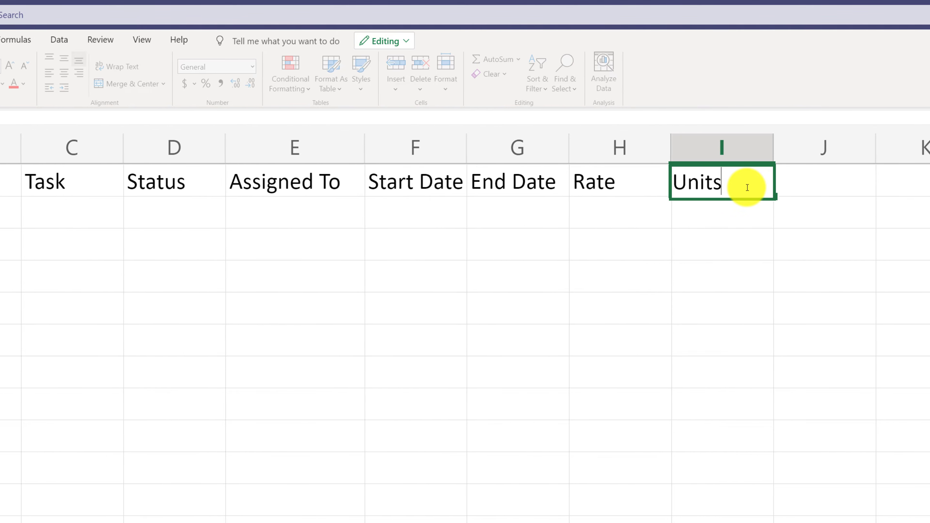
- Enter the headers Estimated Cost in J1 and Actual Cost in K1, with column J widened to fit its text
{"action": "left_click", "coordinate": [476, 187]}
{"action": "type", "text": "E"}
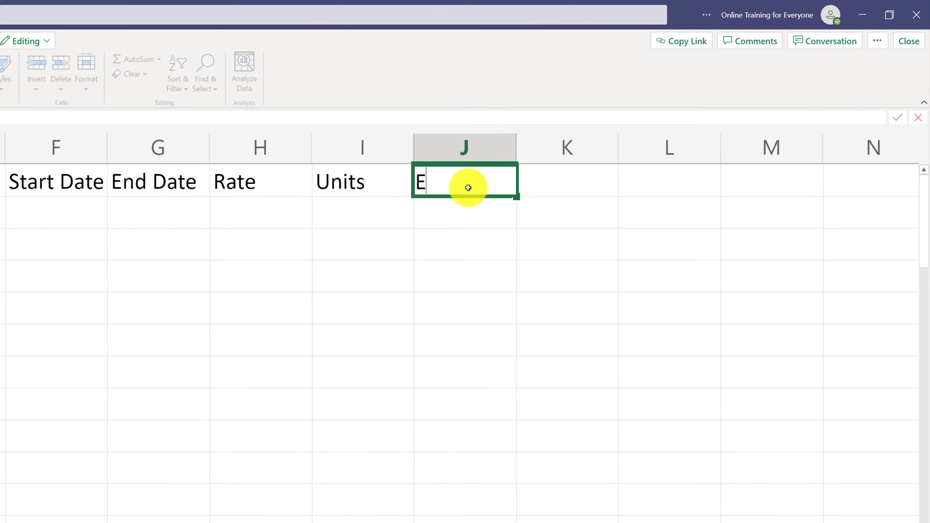
{"action": "type", "text": "stimated C"}
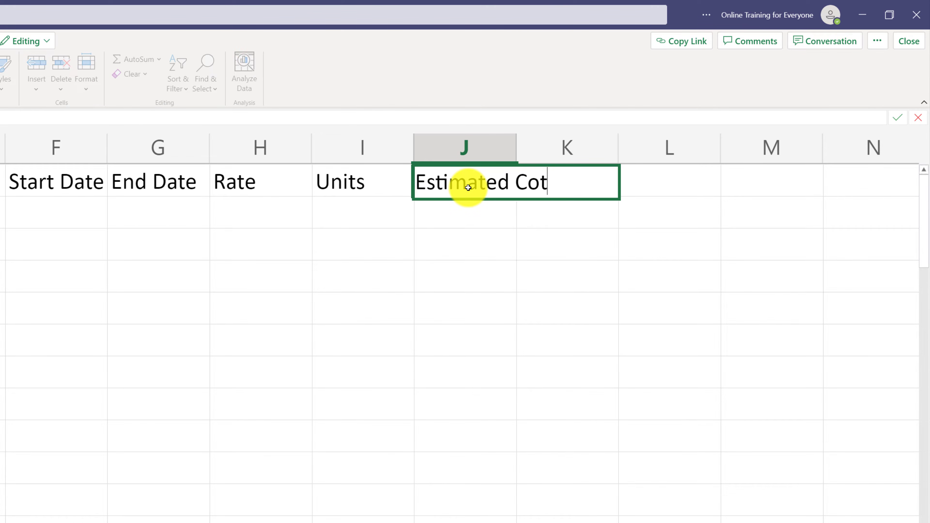
{"action": "type", "text": "ost"}
{"action": "key", "text": "Tab"}
{"action": "type", "text": "A"}
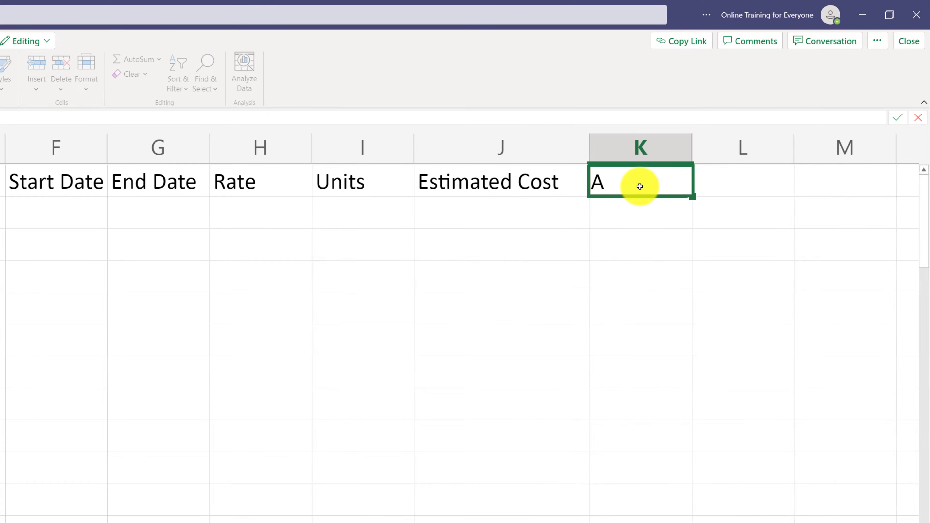
{"action": "type", "text": "ctua"}
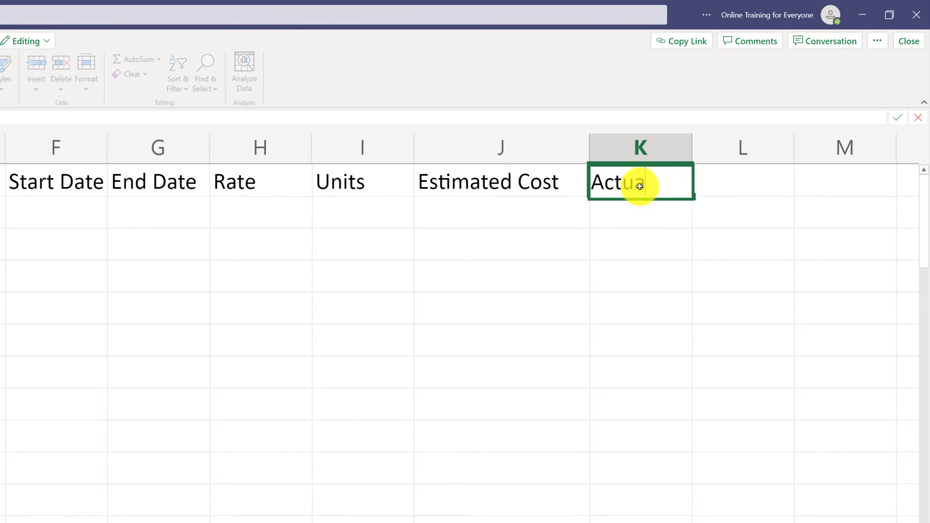
{"action": "type", "text": "l Cost"}
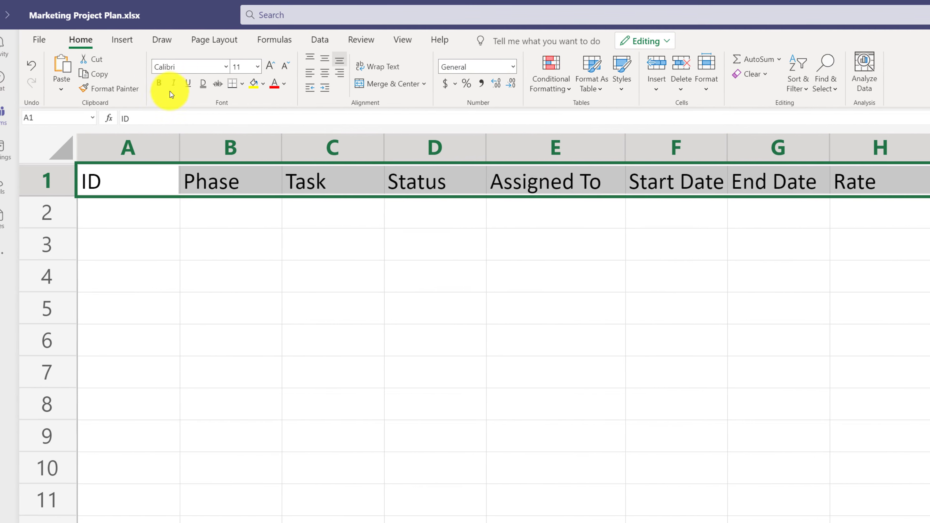
- Format the header row A1:K1 in bold with a light gold fill, and widen the Task column
{"action": "left_click", "coordinate": [158, 83]}
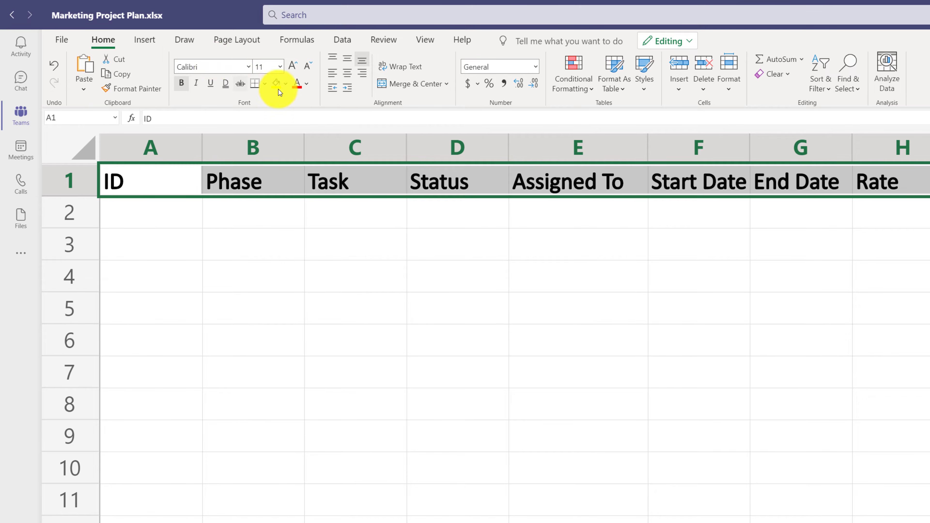
{"action": "left_click", "coordinate": [285, 84]}
{"action": "left_click", "coordinate": [351, 118]}
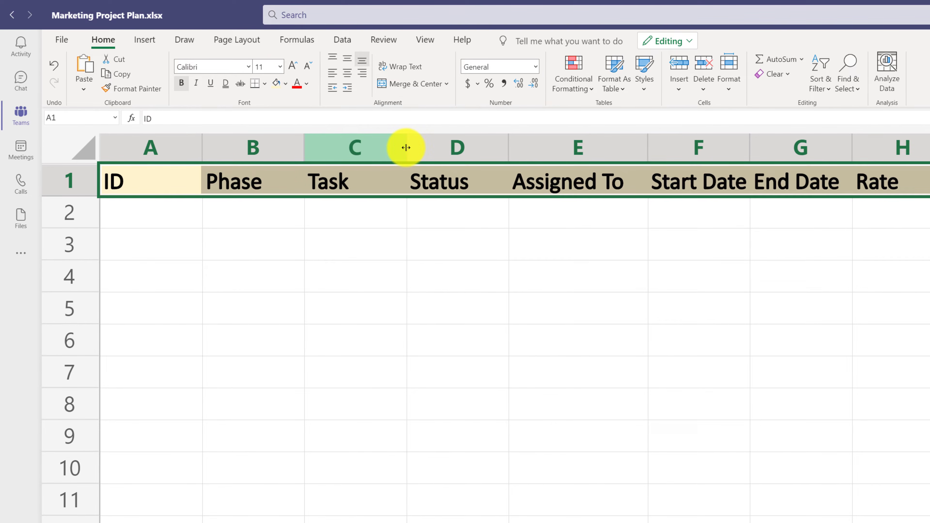
{"action": "left_click_drag", "start_coordinate": [406, 147], "coordinate": [609, 165]}
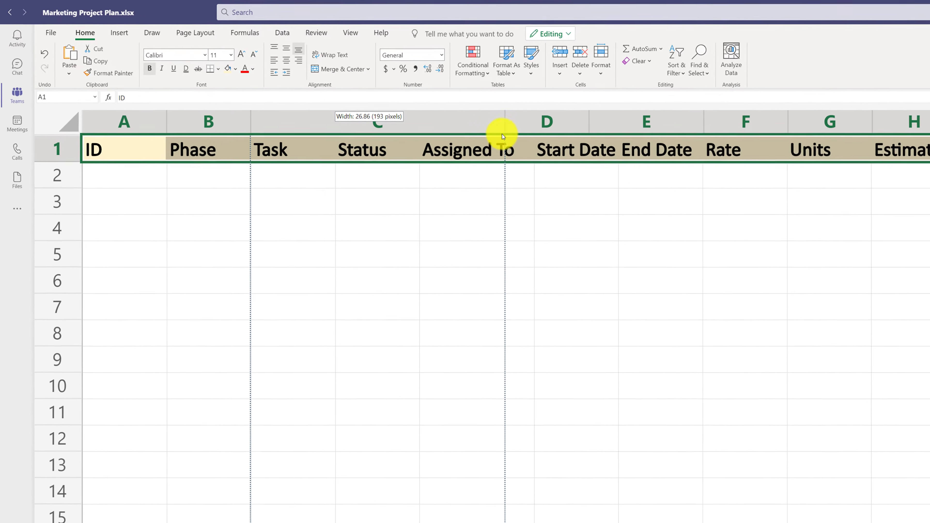
{"action": "left_click_drag", "start_coordinate": [502, 137], "coordinate": [504, 133]}
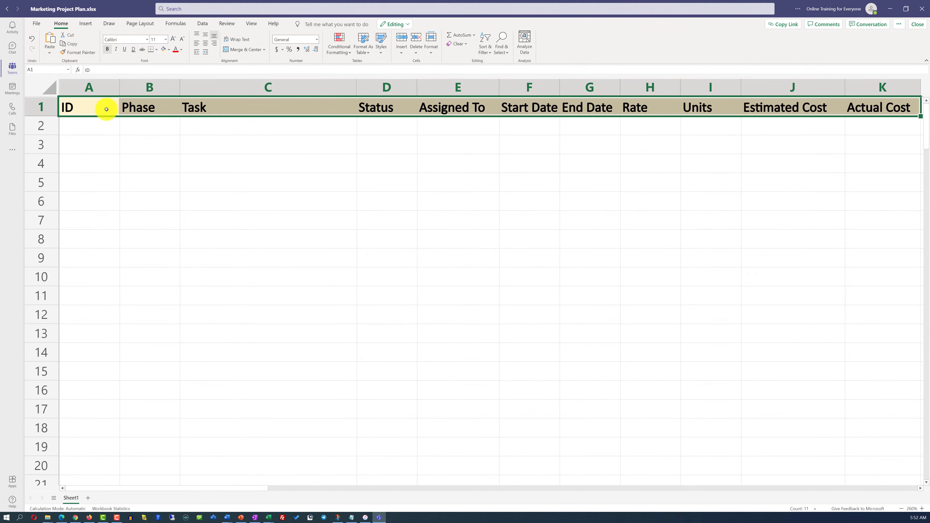
- Apply all borders to the range A1:K17
{"action": "mouse_move", "coordinate": [101, 109]}
{"action": "left_mouse_down"}
{"action": "mouse_move", "coordinate": [805, 176]}
{"action": "mouse_move", "coordinate": [852, 378]}
{"action": "mouse_move", "coordinate": [876, 407]}
{"action": "left_mouse_up"}
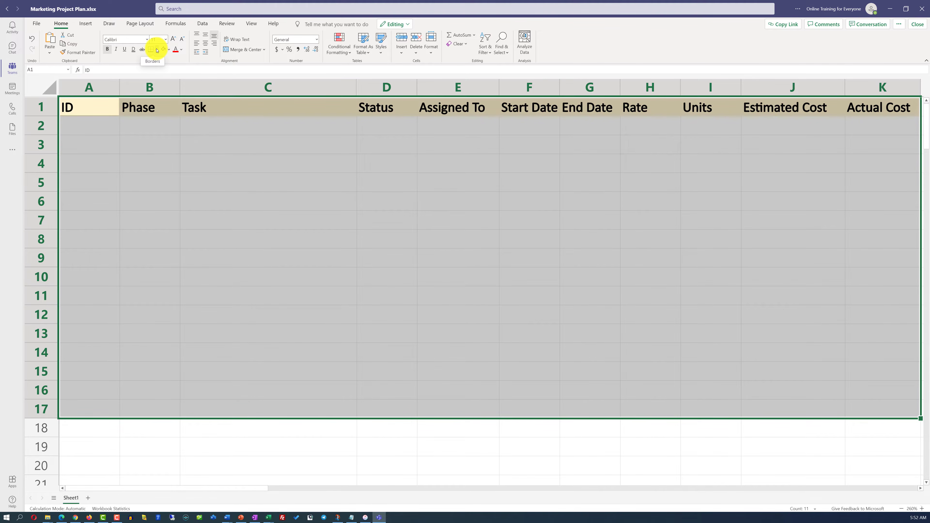
{"action": "left_click", "coordinate": [158, 50]}
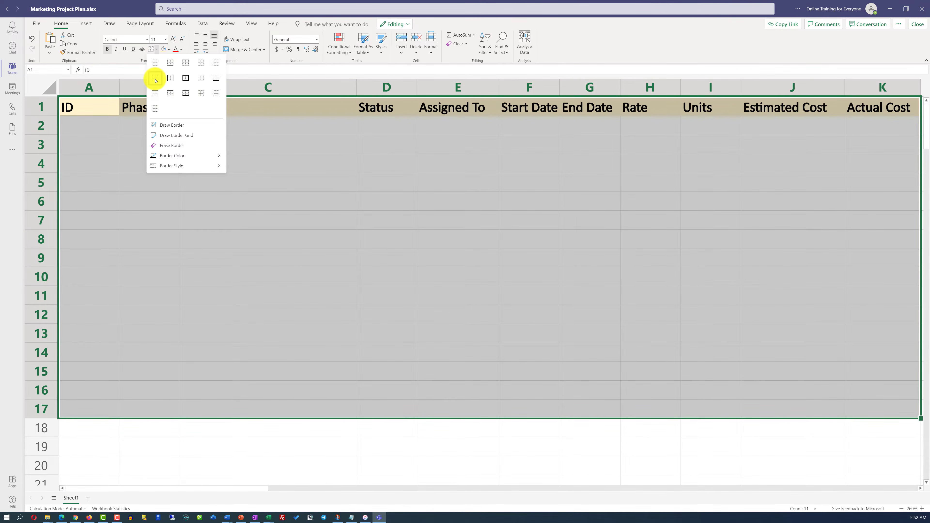
{"action": "left_click", "coordinate": [155, 78]}
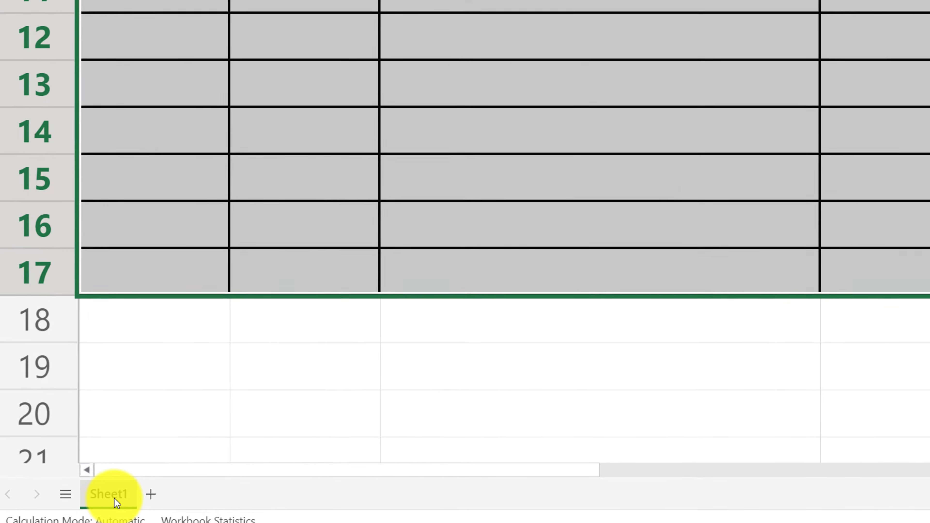
- Rename Sheet1 as Project Plan
{"action": "double_click", "coordinate": [114, 499]}
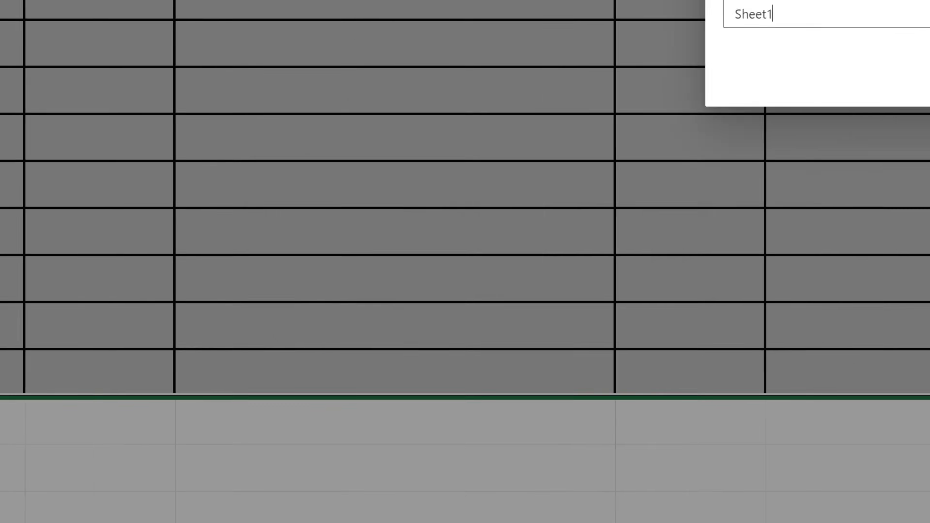
{"action": "key", "text": "BackSpace"}
{"action": "key", "text": "BackSpace"}
{"action": "key", "text": "BackSpace"}
{"action": "key", "text": "BackSpace"}
{"action": "key", "text": "BackSpace"}
{"action": "key", "text": "BackSpace"}
{"action": "type", "text": "Project Plan"}
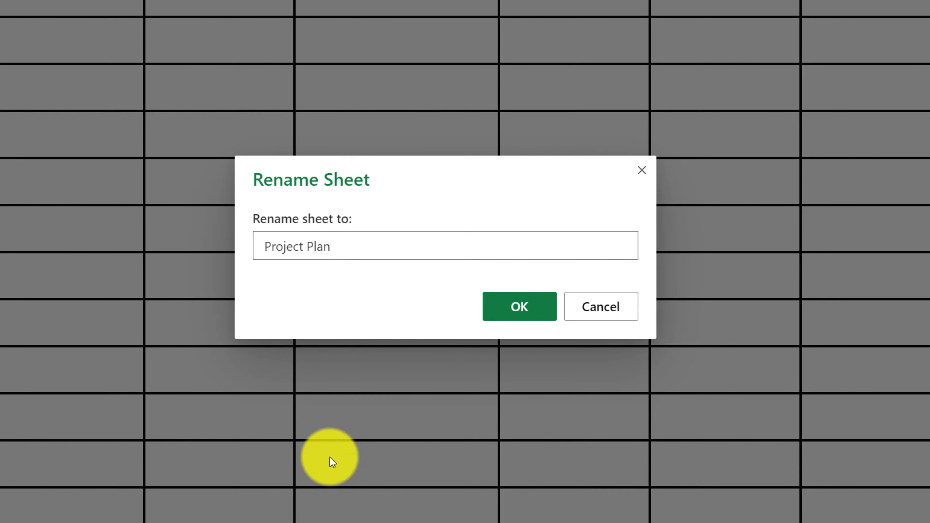
{"action": "left_click", "coordinate": [514, 308]}
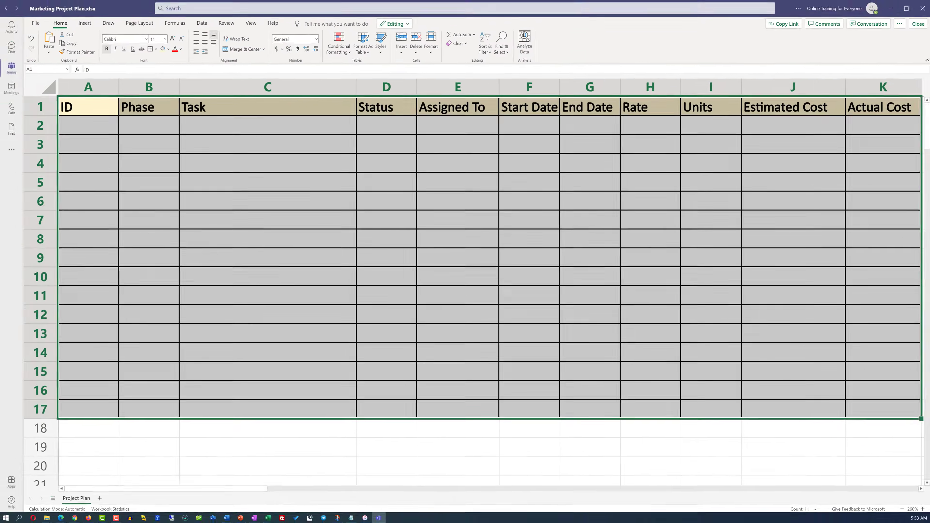
- Fill row 2 with ID 1 and the task Define Marketing Campaign Goals, and widen the Task column to fit it
{"action": "left_click", "coordinate": [88, 130]}
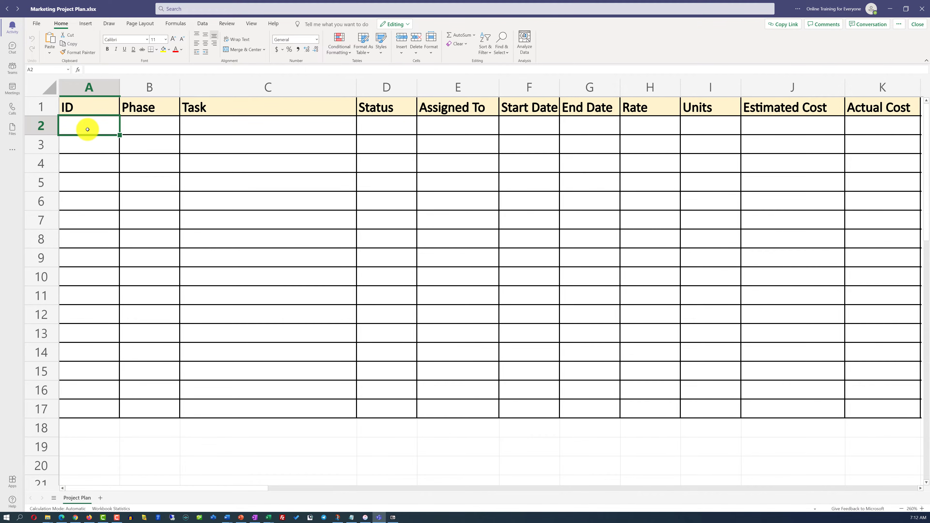
{"action": "type", "text": "1"}
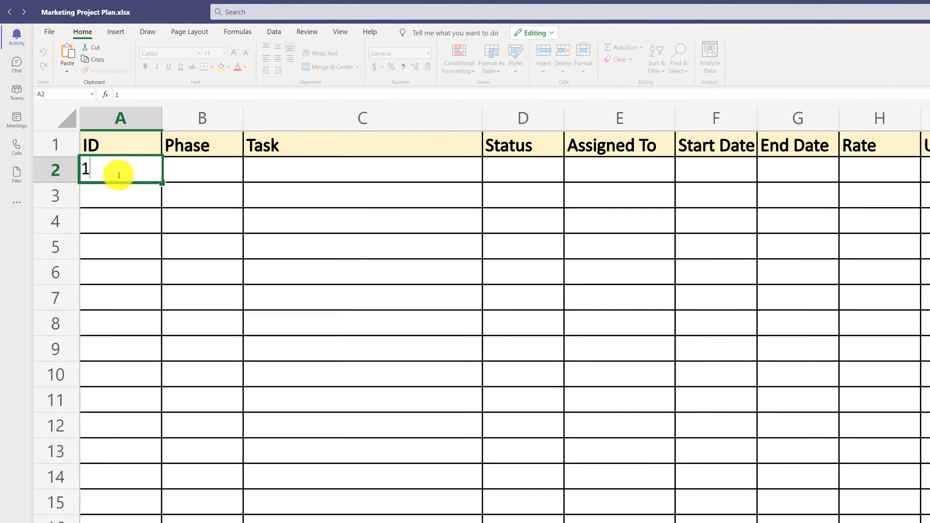
{"action": "left_click", "coordinate": [289, 175]}
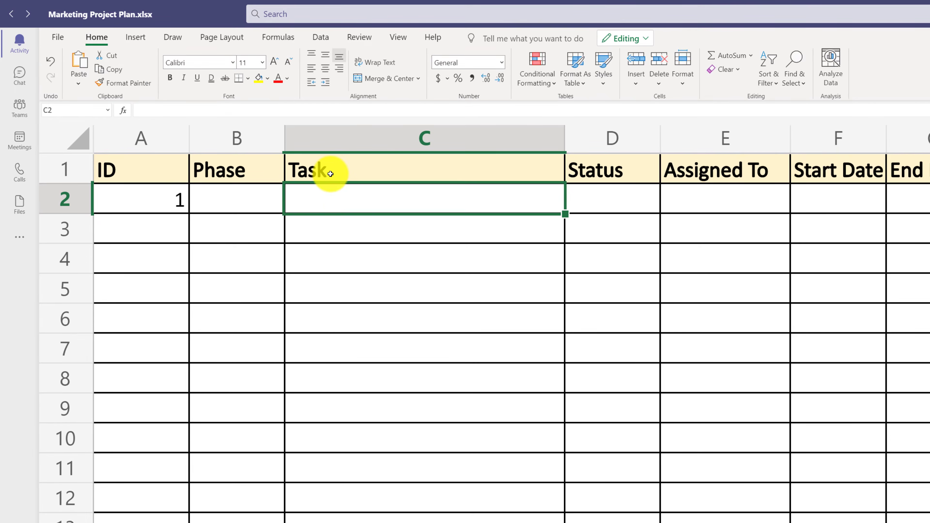
{"action": "type", "text": "Define Marketing Campaign"}
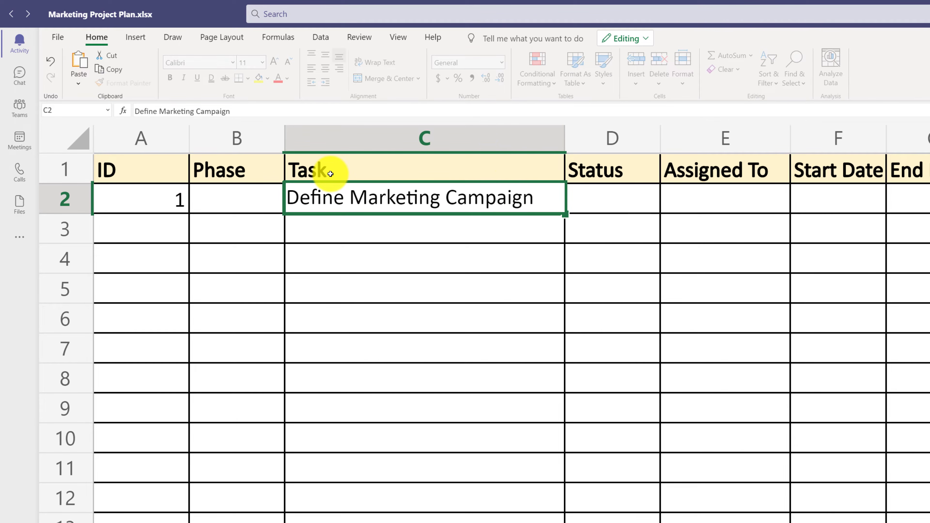
{"action": "type", "text": " Goals"}
{"action": "left_click", "coordinate": [537, 141]}
{"action": "left_click_drag", "start_coordinate": [563, 135], "coordinate": [604, 135]}
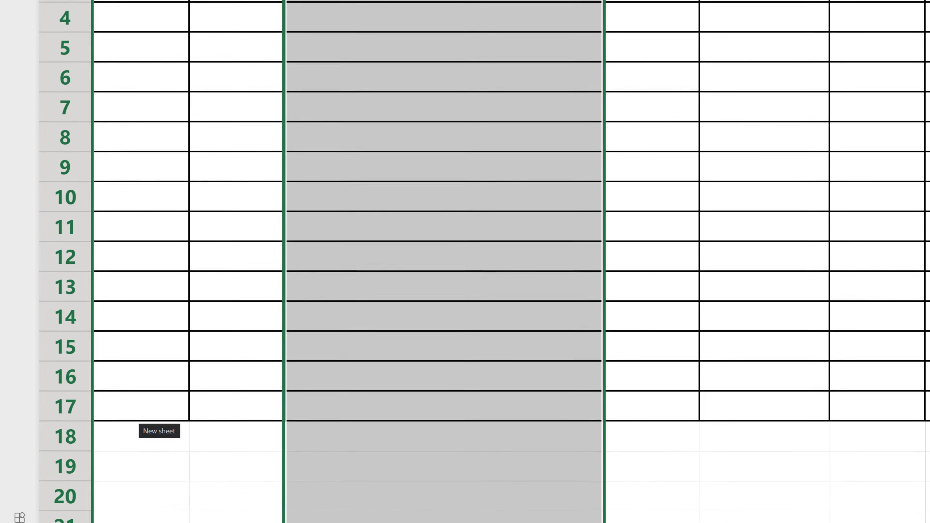
- Add a new sheet listing Phases, Inititation, POC, Design, Build, Test, Launch and Support in A1:A8, and make the Phases heading bold
{"action": "left_click", "coordinate": [162, 514]}
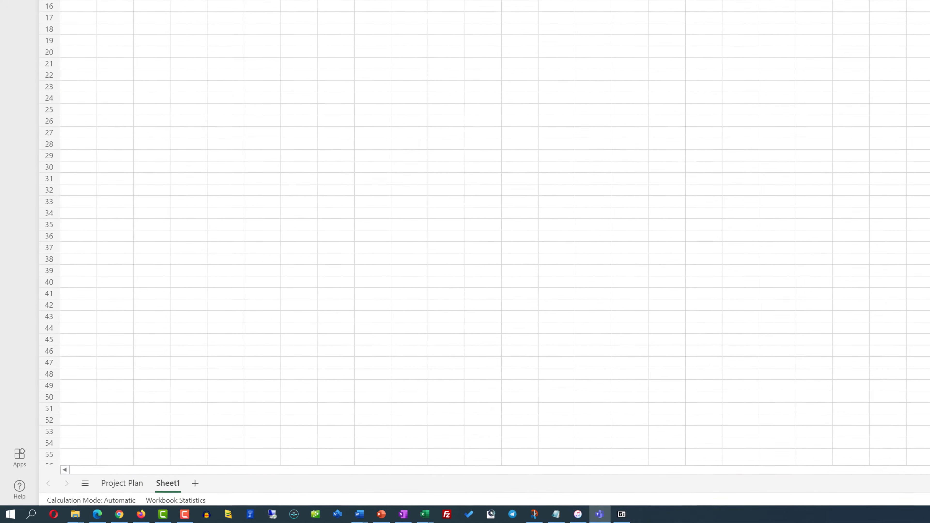
{"action": "scroll", "coordinate": [494, 234], "scroll_direction": "up", "scroll_amount": 10}
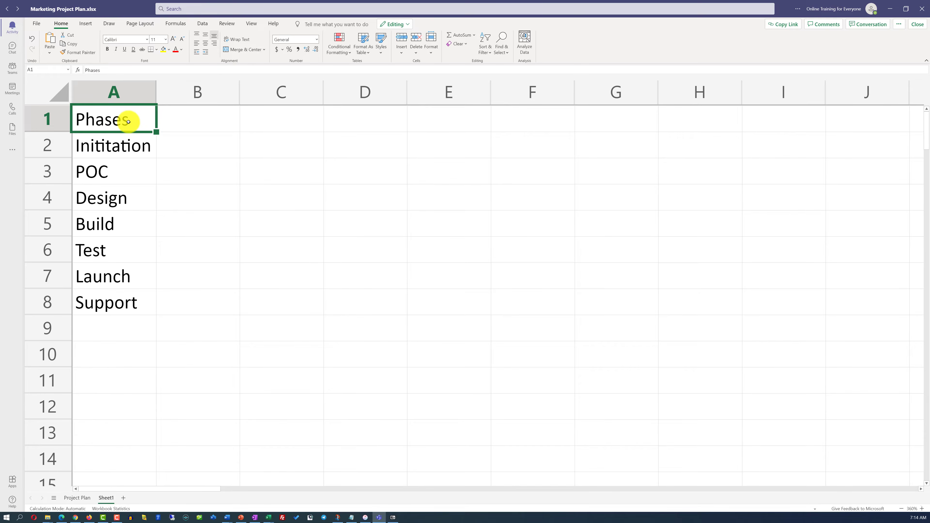
{"action": "left_click", "coordinate": [108, 51]}
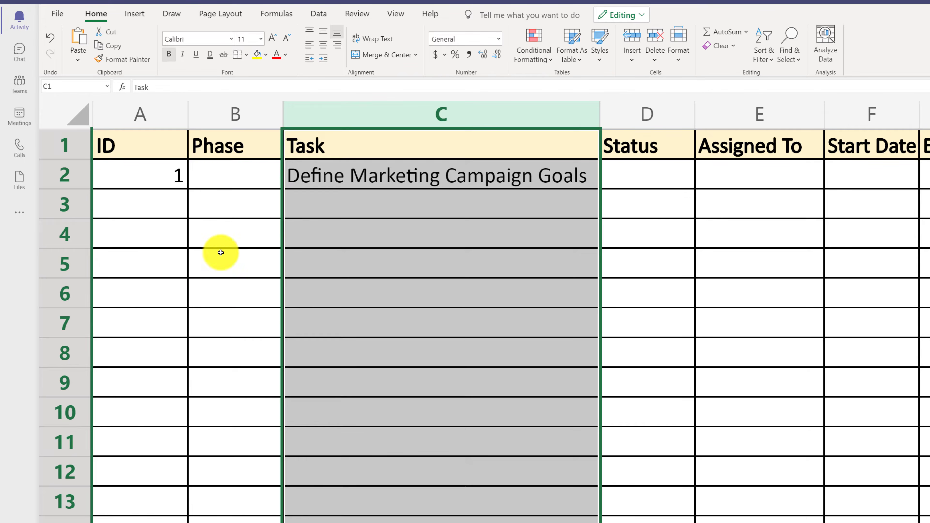
- Add list data validation to Phase cells B2:B17, using the phase names in Sheet1 cells A2:A8 as the source
{"action": "left_click", "coordinate": [241, 176]}
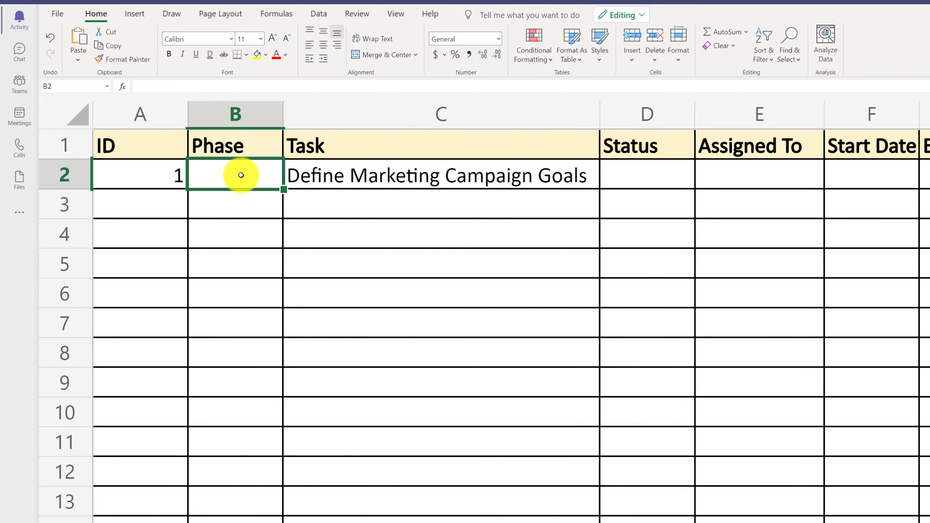
{"action": "left_click_drag", "start_coordinate": [241, 175], "coordinate": [241, 522]}
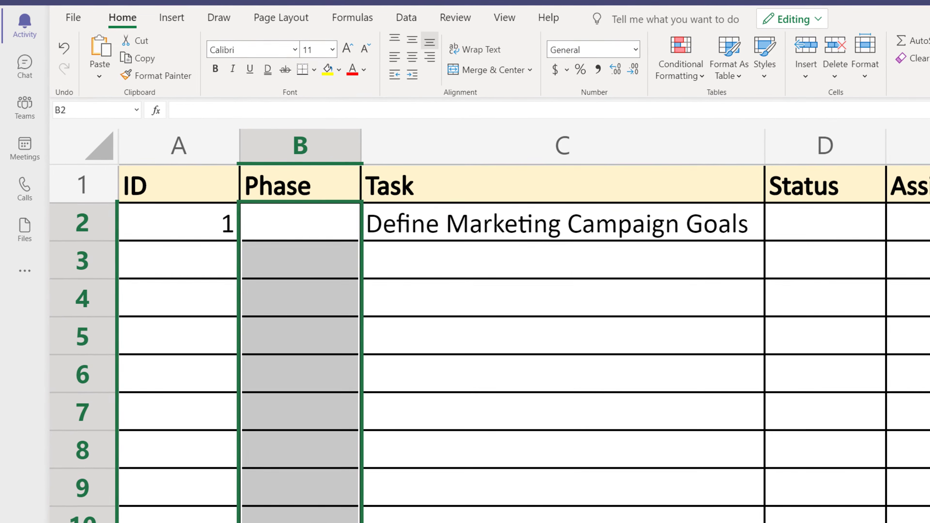
{"action": "left_click", "coordinate": [423, 21]}
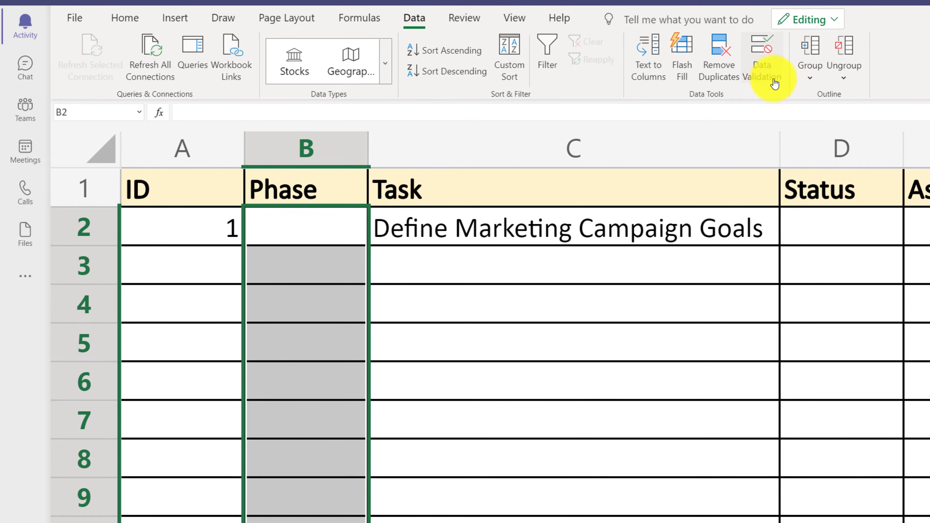
{"action": "left_click", "coordinate": [766, 71]}
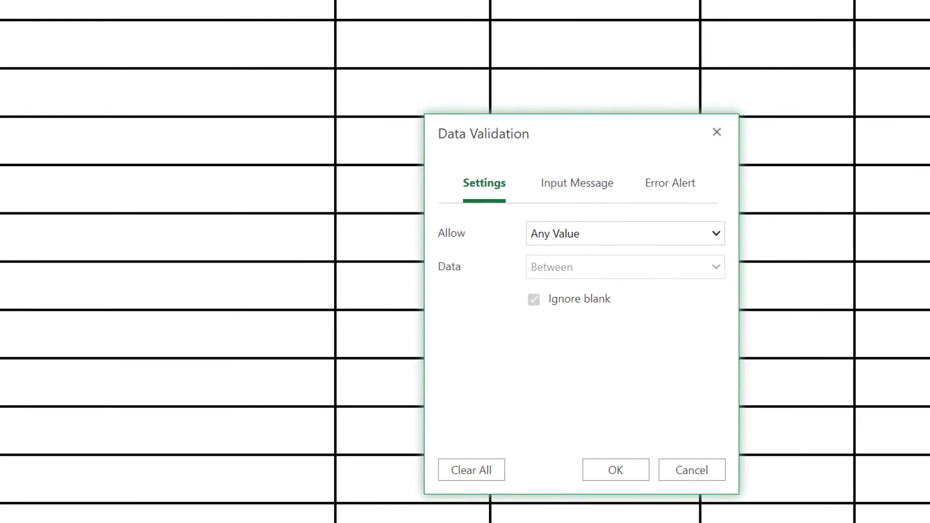
{"action": "left_click", "coordinate": [642, 190]}
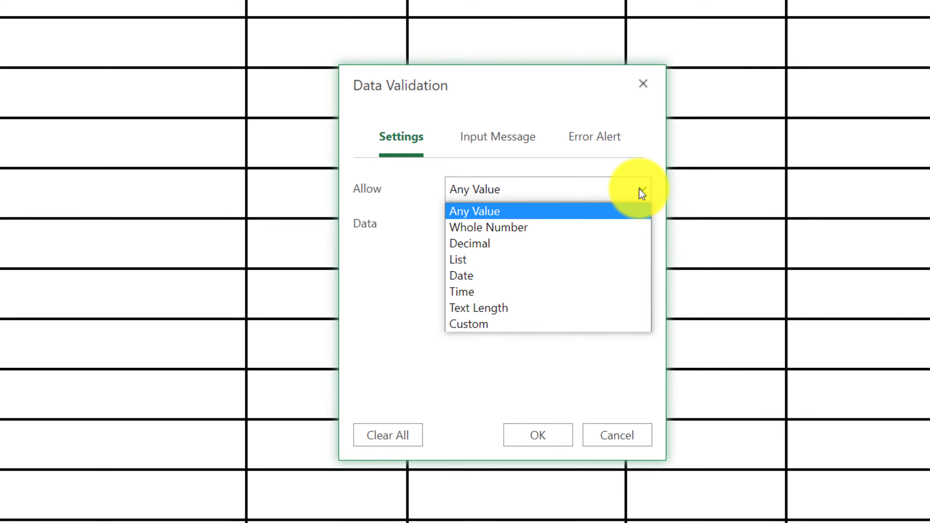
{"action": "left_click", "coordinate": [504, 261]}
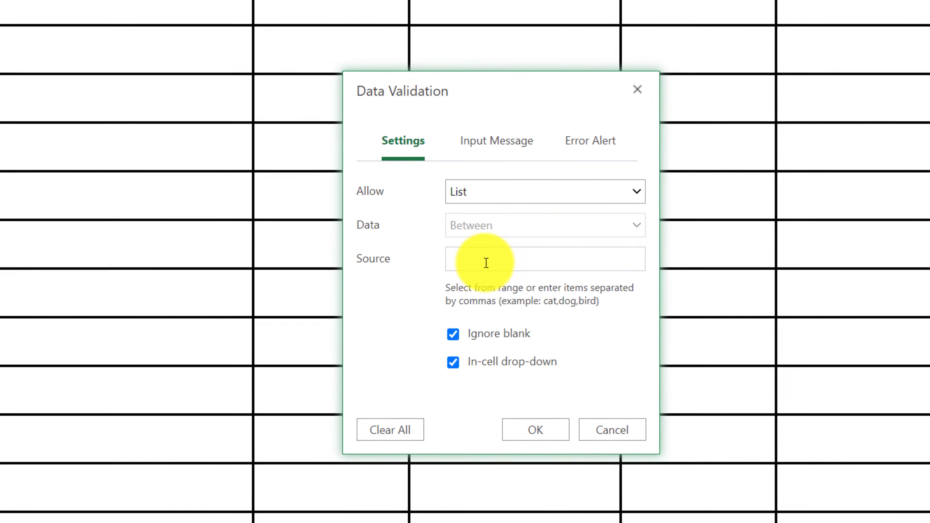
{"action": "left_click", "coordinate": [486, 263]}
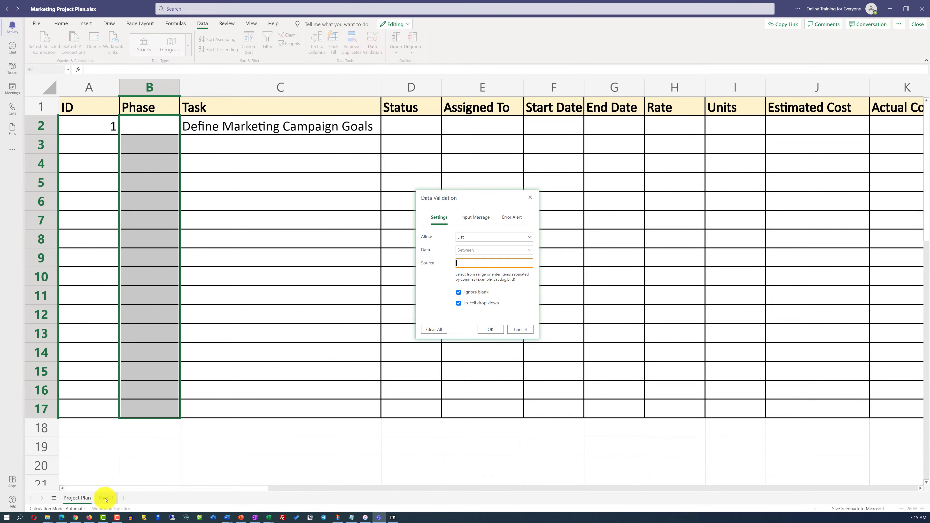
{"action": "left_click", "coordinate": [107, 498]}
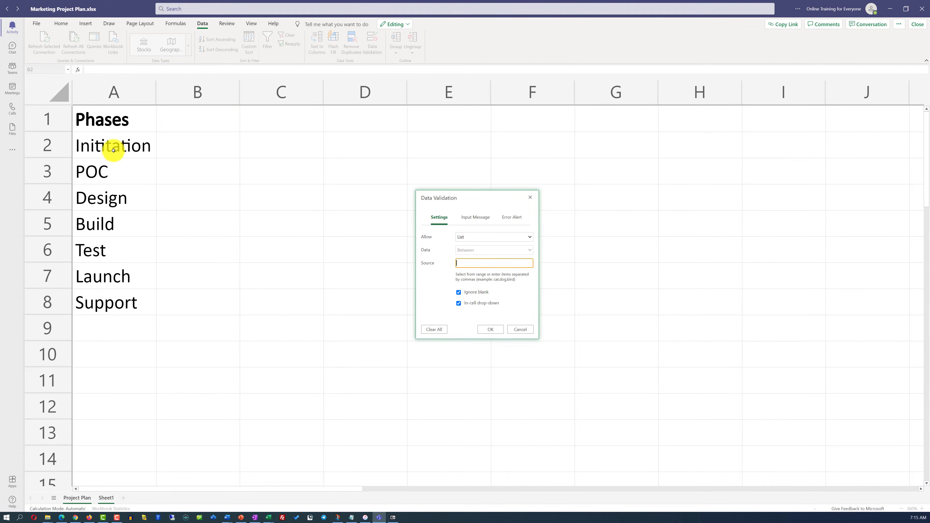
{"action": "left_click_drag", "start_coordinate": [115, 148], "coordinate": [117, 300]}
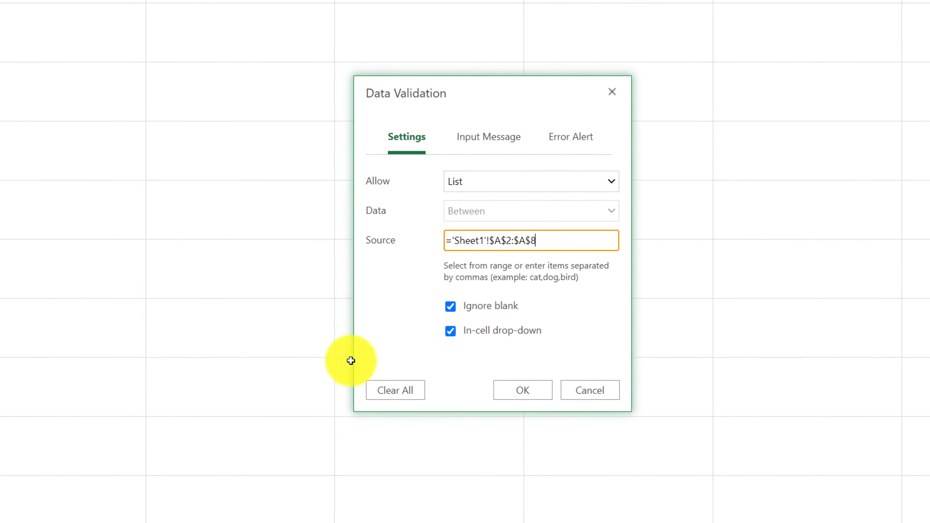
{"action": "left_click", "coordinate": [523, 390]}
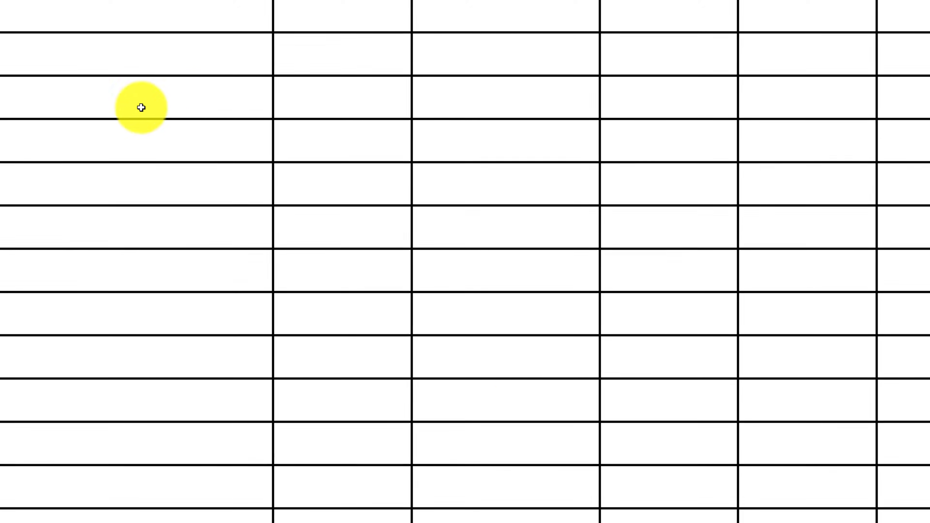
- Choose Inititation as the phase in B2 and widen the Phase column slightly
{"action": "left_click", "coordinate": [84, 73]}
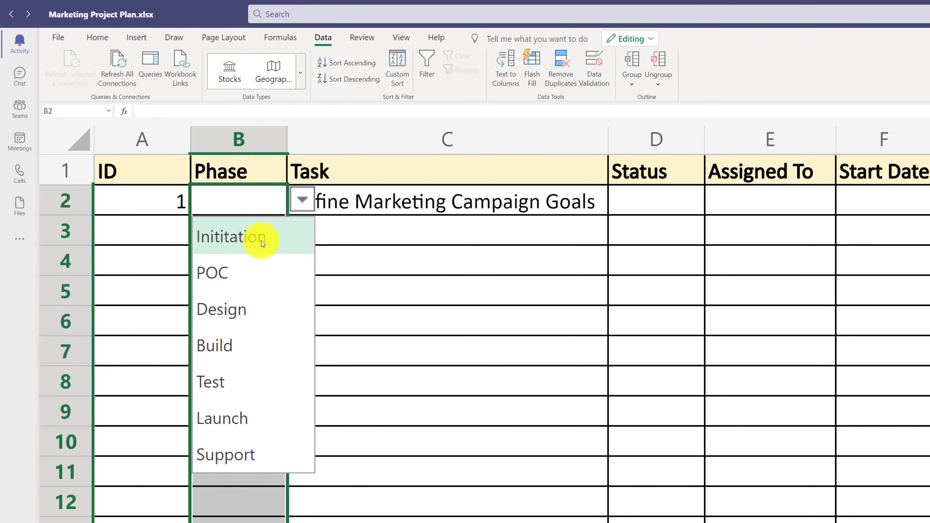
{"action": "left_click", "coordinate": [261, 241]}
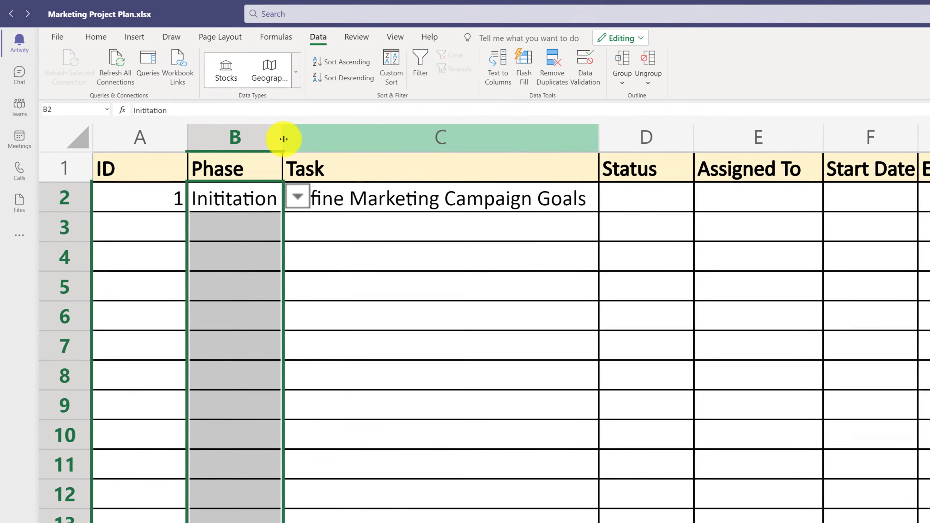
{"action": "left_click_drag", "start_coordinate": [284, 139], "coordinate": [298, 140]}
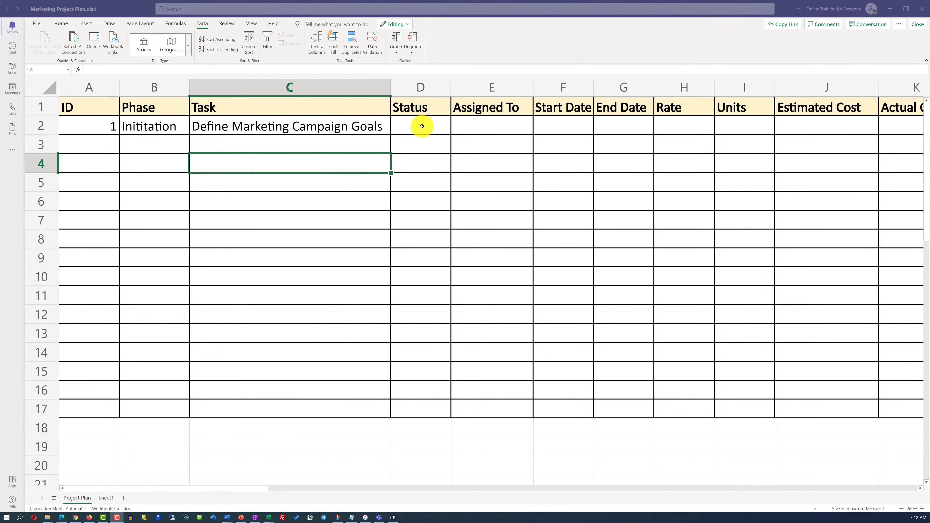
- Rename Sheet1 as Drop Down Values
{"action": "double_click", "coordinate": [109, 501]}
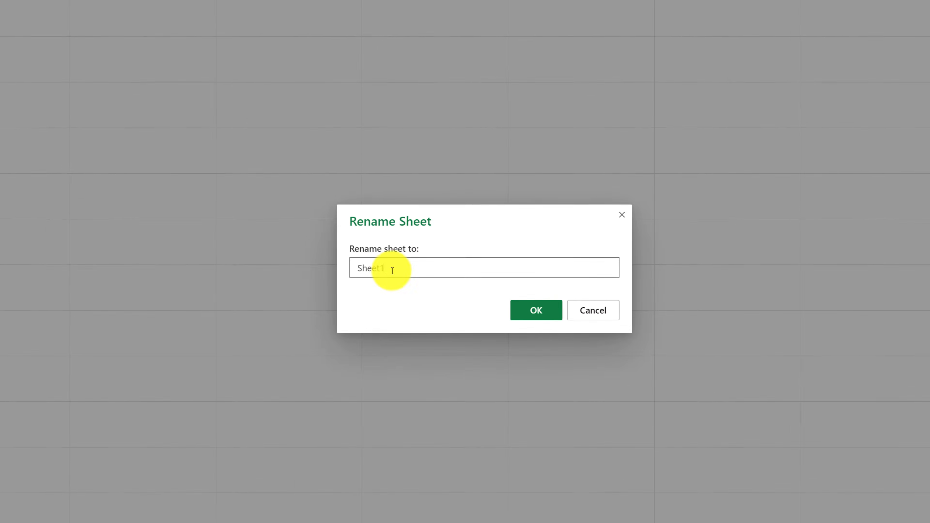
{"action": "type", "text": "Drop Down Values"}
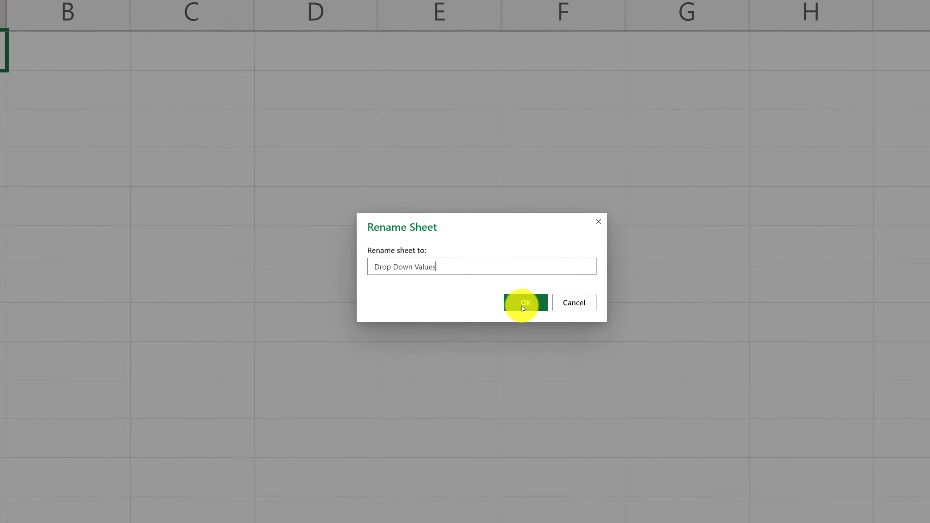
{"action": "left_click", "coordinate": [536, 318]}
- Enter the heading Phases in B1 and list Not Started, In-Progress, Delayed and Completed in B2:B5
{"action": "left_click", "coordinate": [234, 121]}
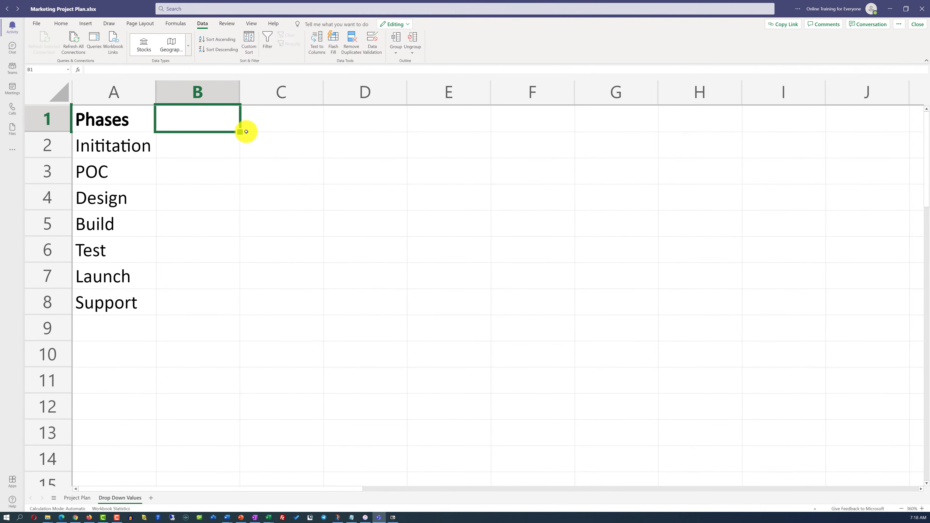
{"action": "type", "text": "Phases"}
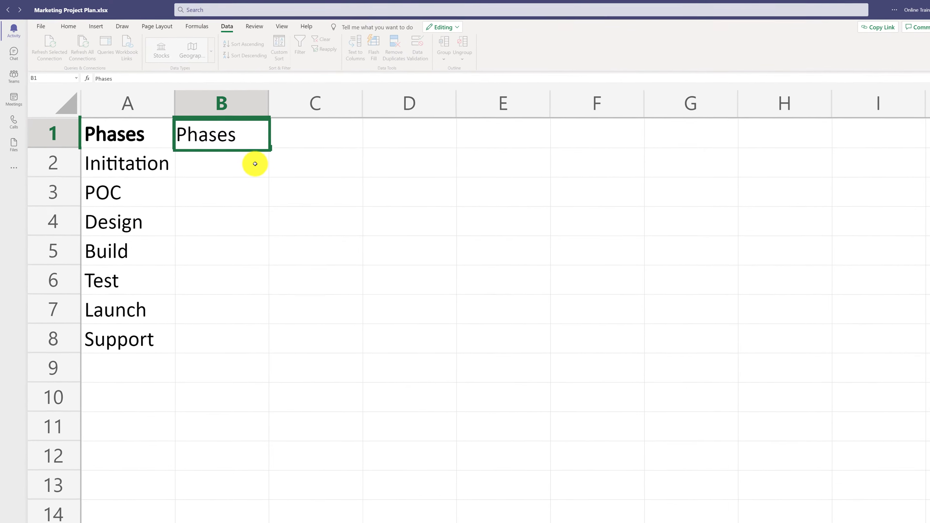
{"action": "left_click", "coordinate": [255, 163]}
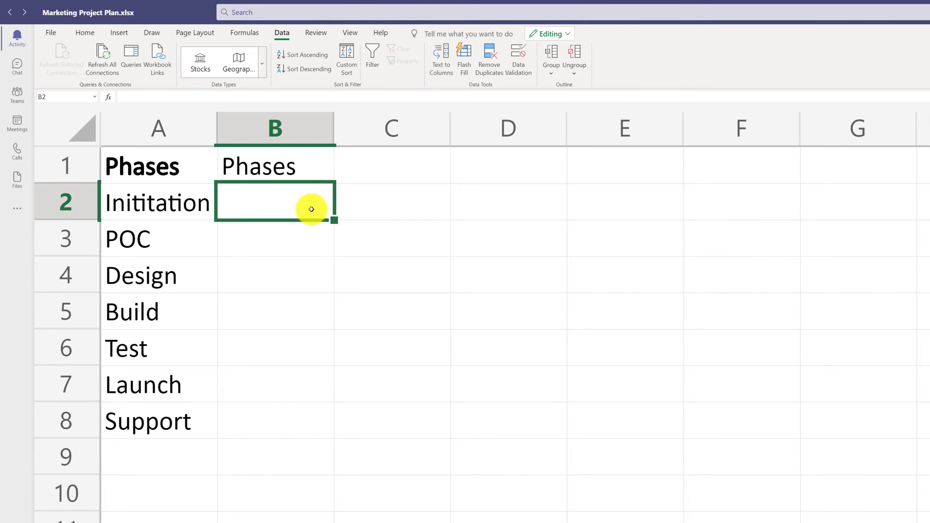
{"action": "type", "text": "Not Started In-Progress Delayed Completed"}
{"action": "left_click", "coordinate": [290, 176]}
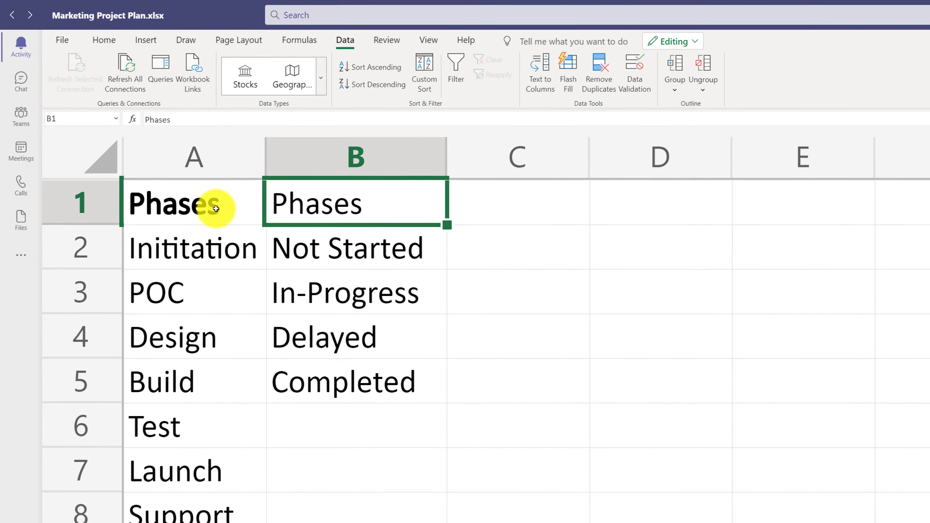
- Copy the bold heading format from A1 to B1 with Format Painter
{"action": "left_click", "coordinate": [192, 185]}
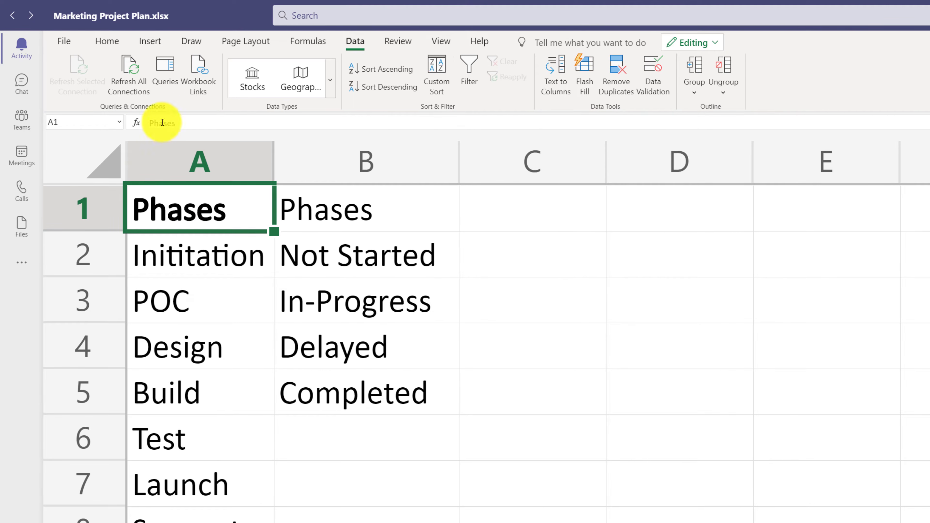
{"action": "left_click", "coordinate": [110, 40]}
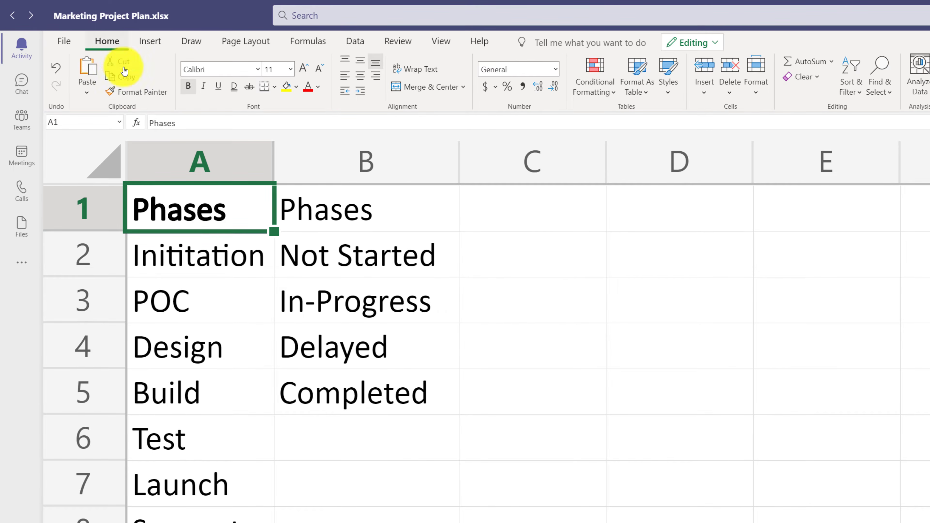
{"action": "left_click", "coordinate": [146, 94]}
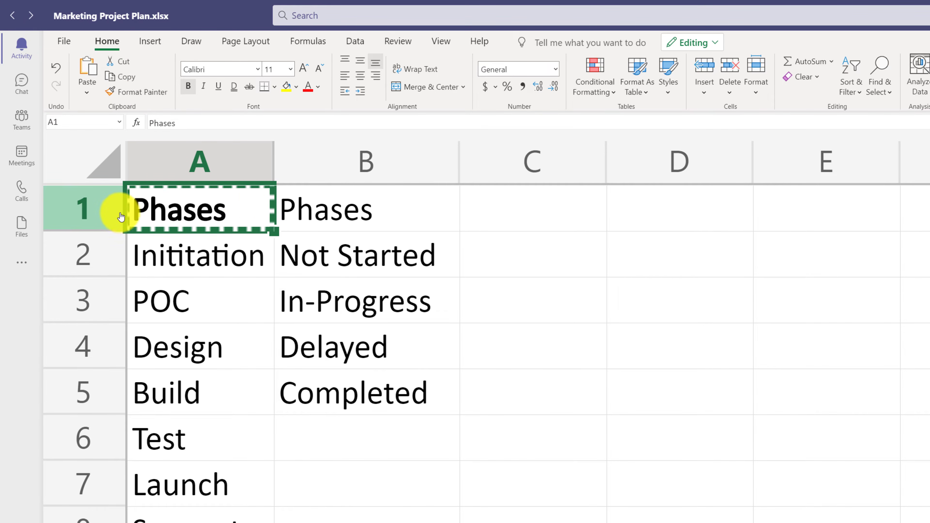
{"action": "left_click", "coordinate": [346, 214]}
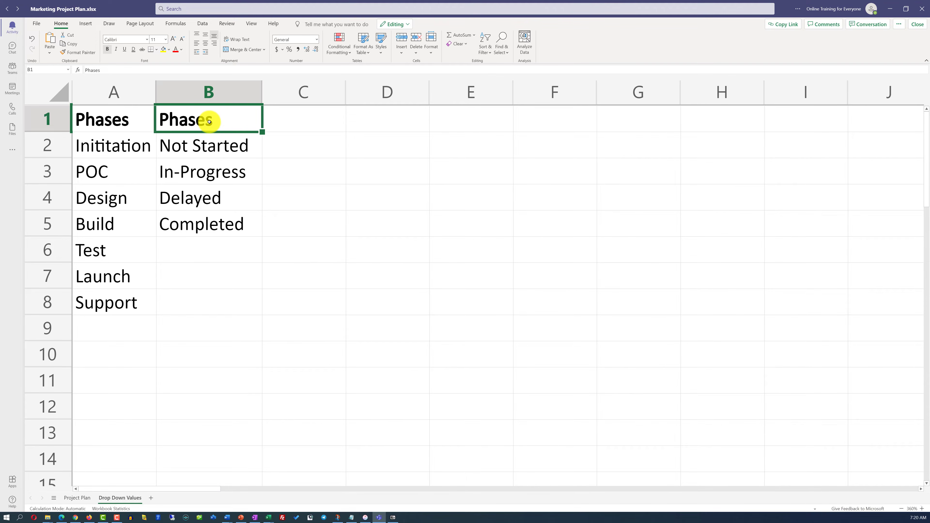
- Change the heading in B1 to Statuses
{"action": "double_click", "coordinate": [209, 122]}
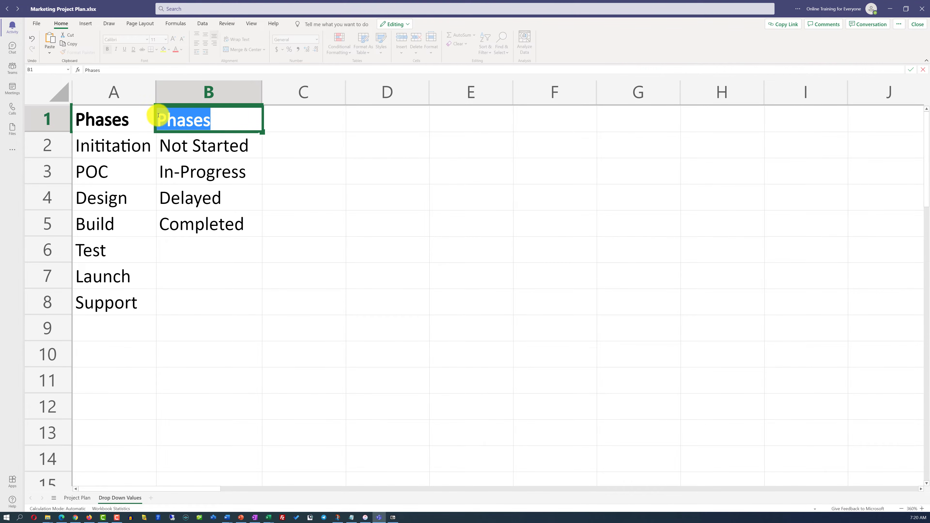
{"action": "type", "text": "Statuses"}
{"action": "left_click", "coordinate": [295, 169]}
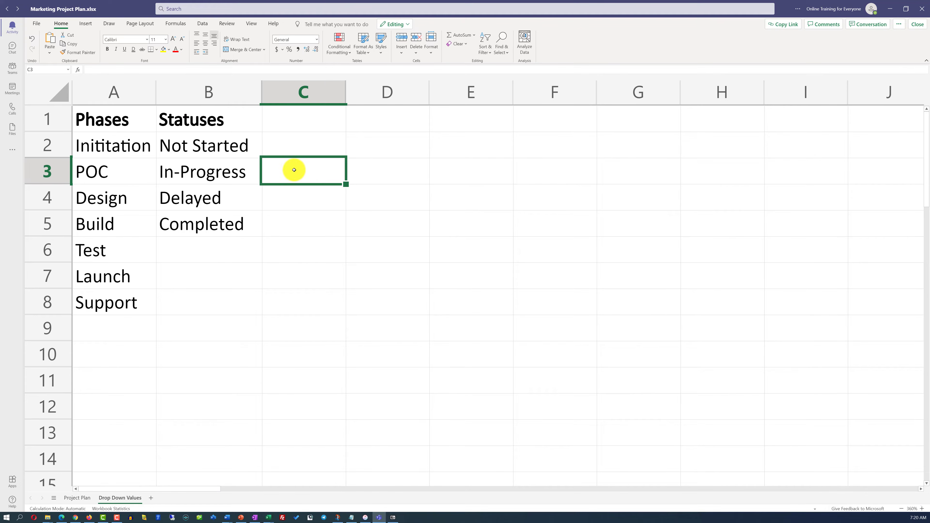
- Add list data validation to Status cells D2:D17 on Project Plan, using Drop Down Values cells B2:B5 as the source
{"action": "left_click", "coordinate": [86, 499]}
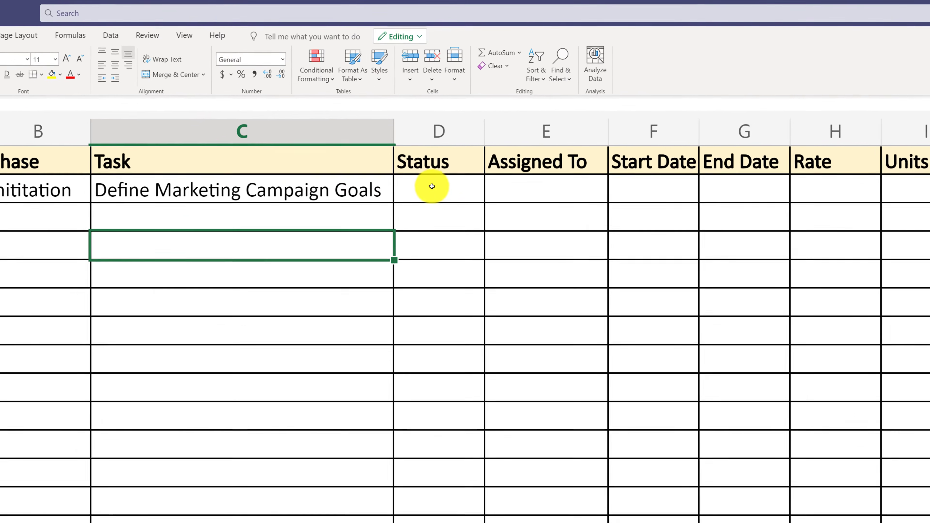
{"action": "left_click_drag", "start_coordinate": [432, 186], "coordinate": [434, 477]}
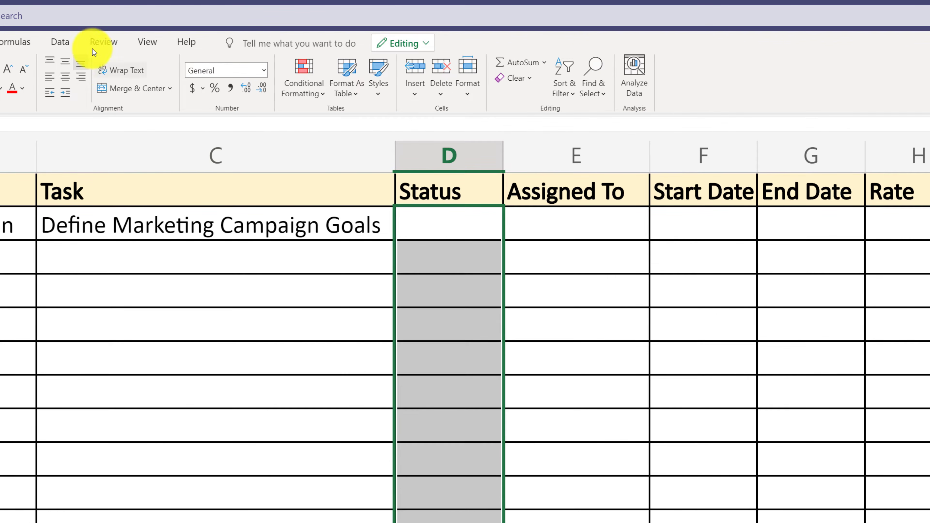
{"action": "left_click", "coordinate": [63, 42]}
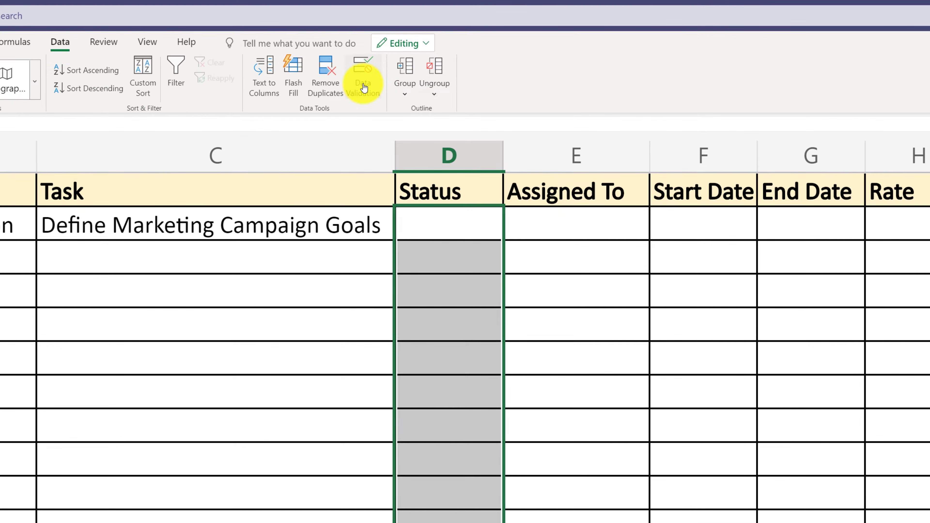
{"action": "left_click", "coordinate": [362, 85]}
{"action": "left_click", "coordinate": [579, 421]}
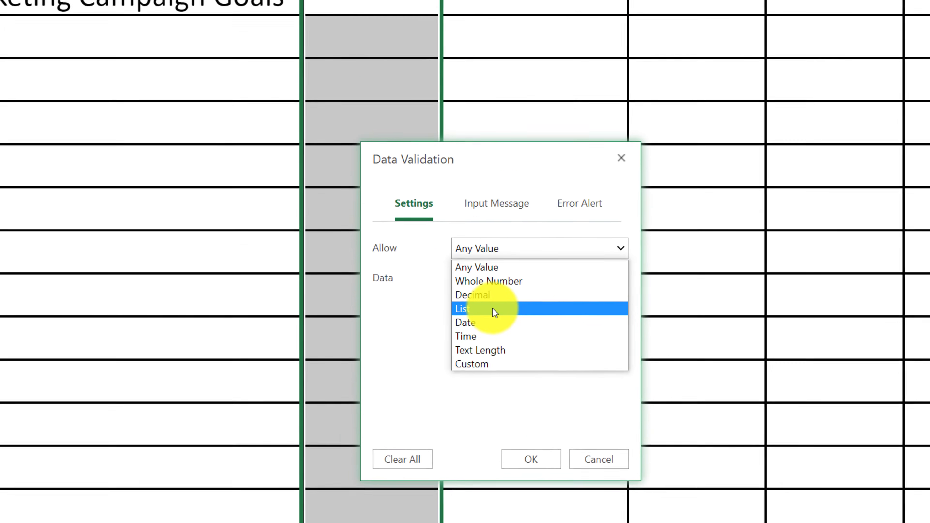
{"action": "left_click", "coordinate": [482, 278]}
{"action": "left_click", "coordinate": [465, 276]}
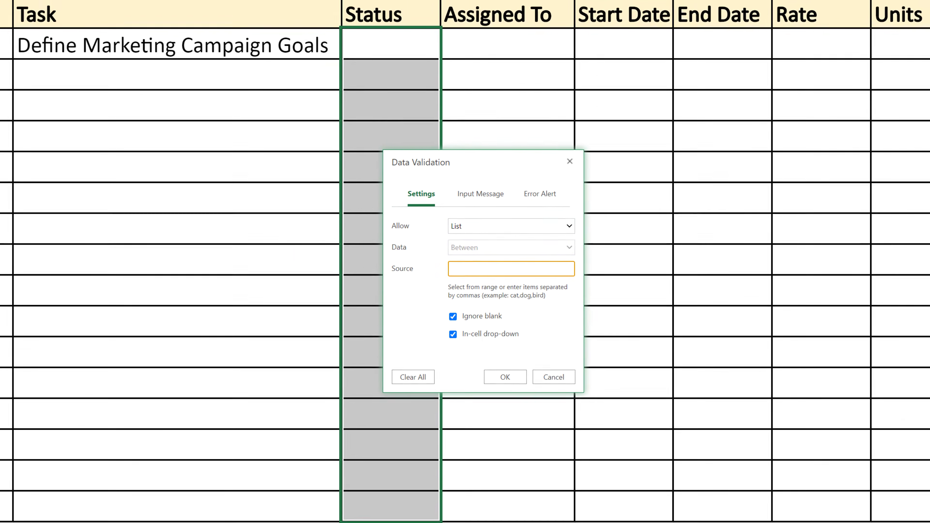
{"action": "left_click", "coordinate": [110, 516]}
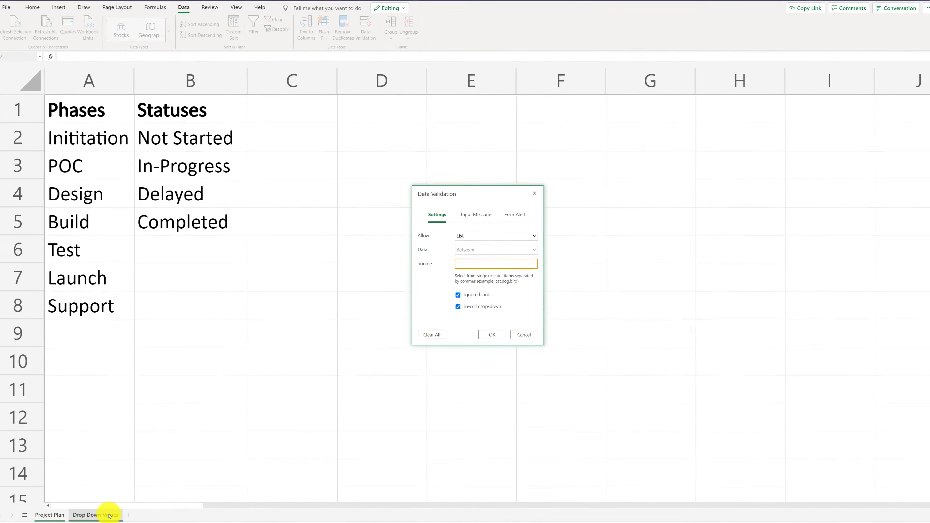
{"action": "left_click", "coordinate": [193, 140]}
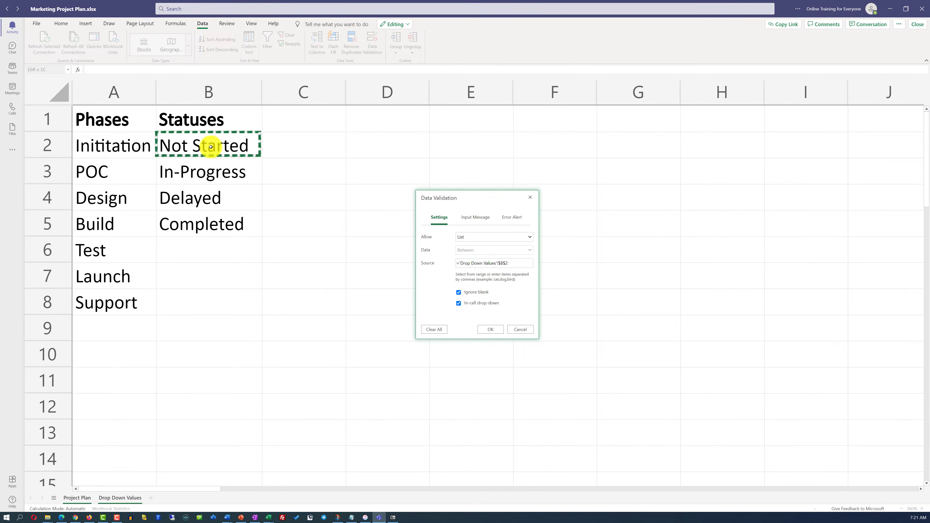
{"action": "left_click_drag", "start_coordinate": [211, 147], "coordinate": [216, 222]}
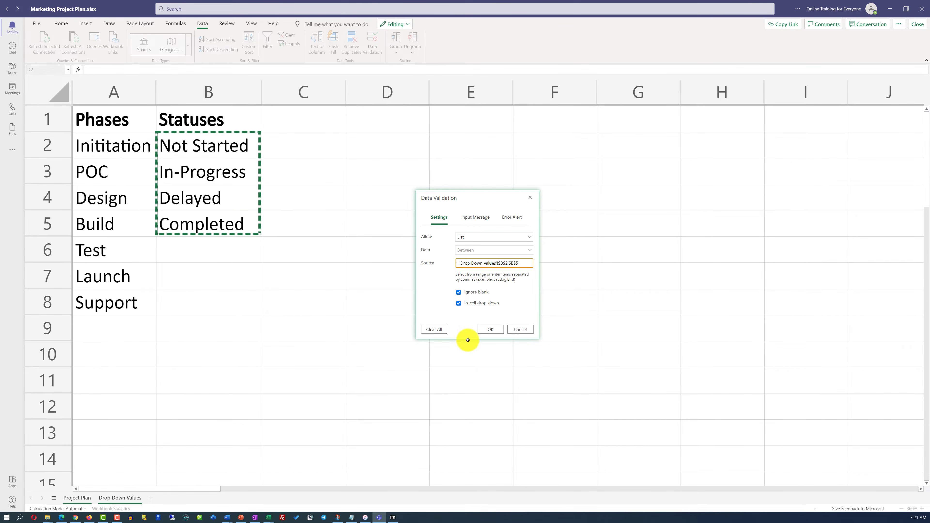
{"action": "left_click", "coordinate": [493, 330]}
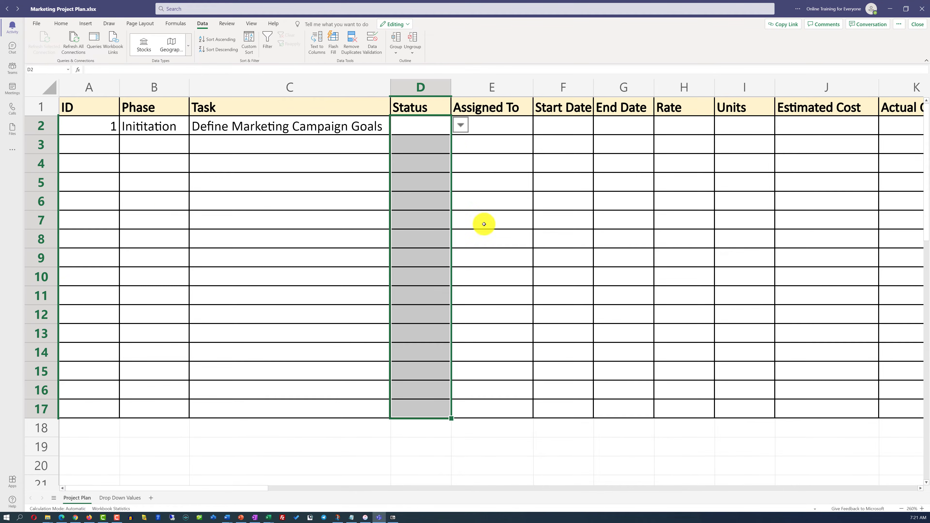
- Choose Not Started as the status of the first task in D2
{"action": "left_click", "coordinate": [460, 125]}
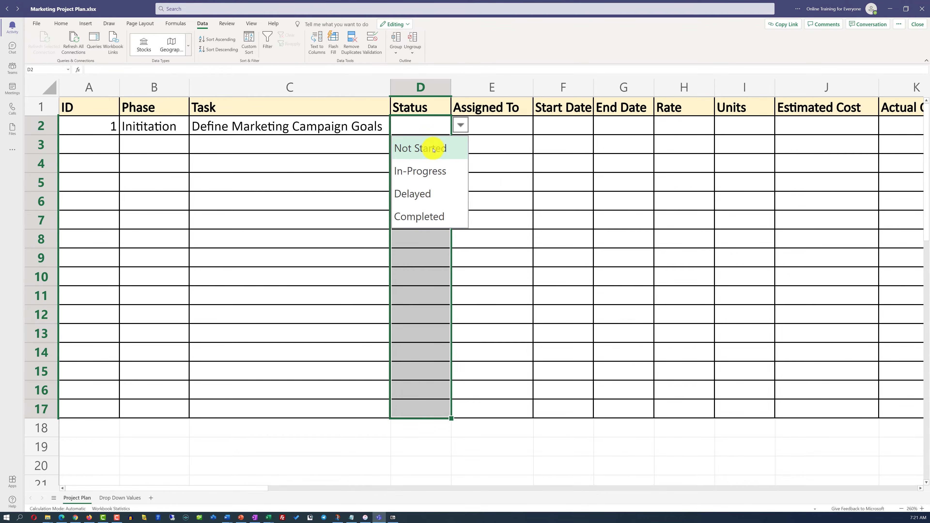
{"action": "left_click", "coordinate": [433, 148]}
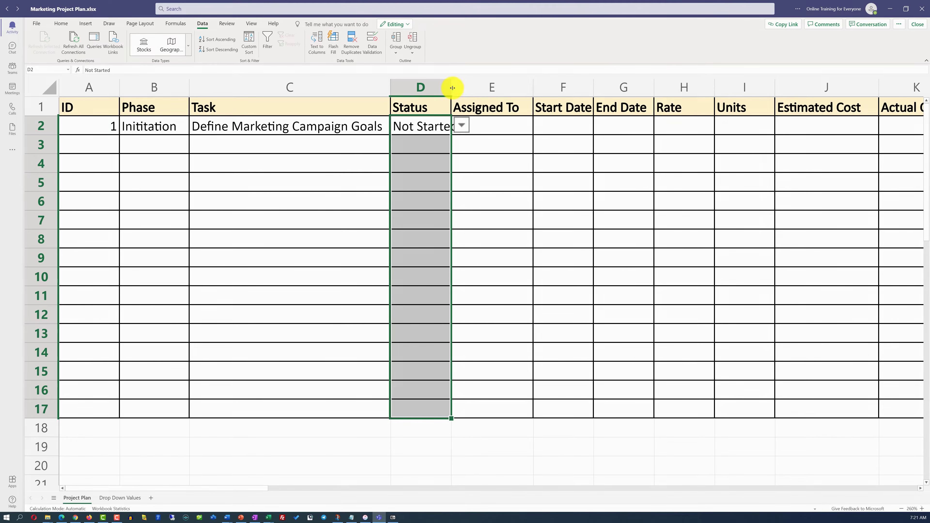
- Fit the width of the Status column to its contents
{"action": "double_click", "coordinate": [453, 88]}
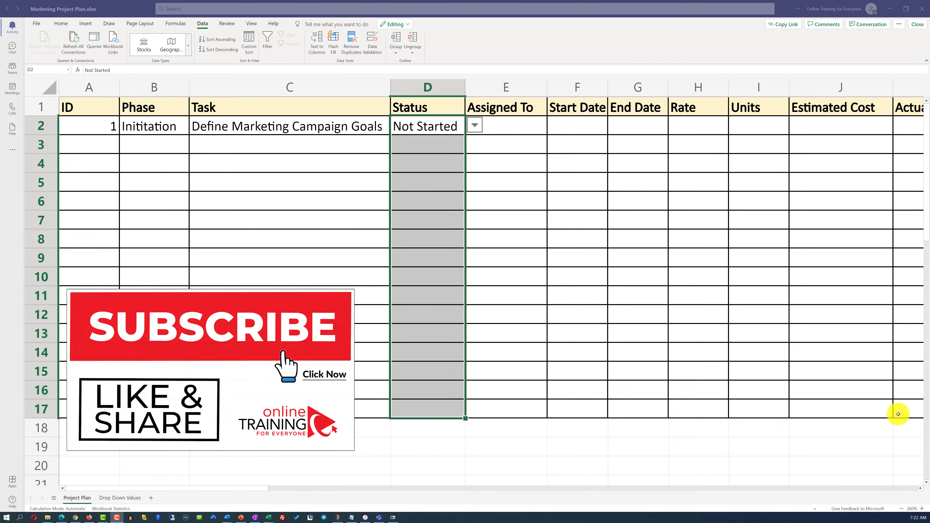
{"action": "left_click", "coordinate": [903, 510]}
{"action": "left_click", "coordinate": [903, 509]}
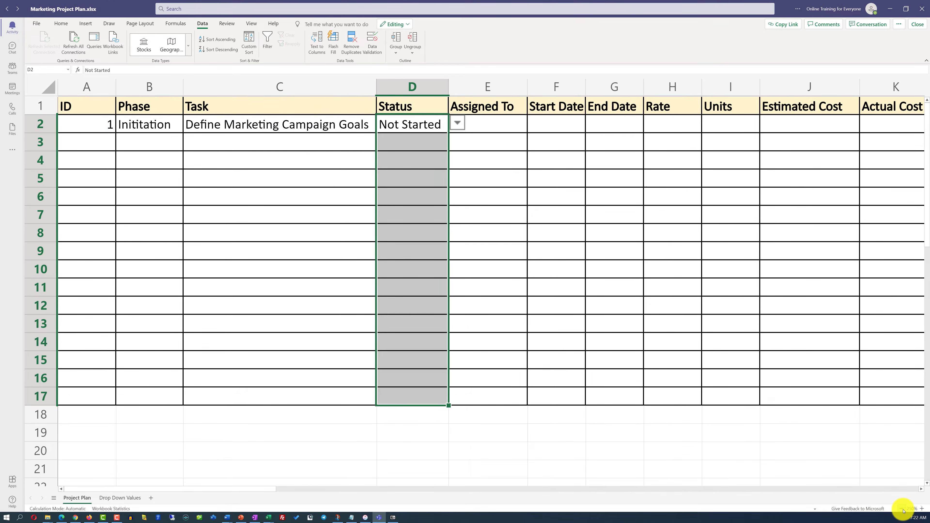
{"action": "left_click", "coordinate": [902, 510]}
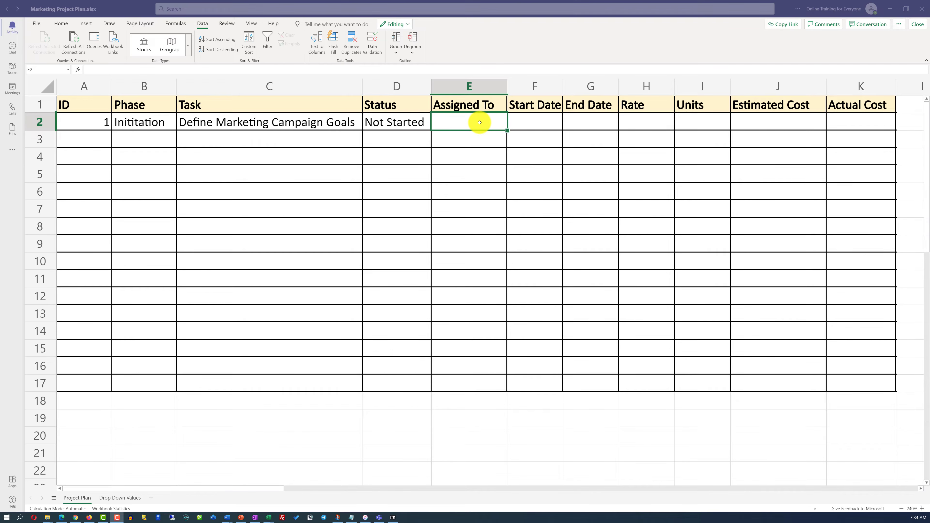
- Add the heading Team Members in C1 of the Drop Down Values sheet and widen column C to fit it
{"action": "left_click", "coordinate": [132, 499]}
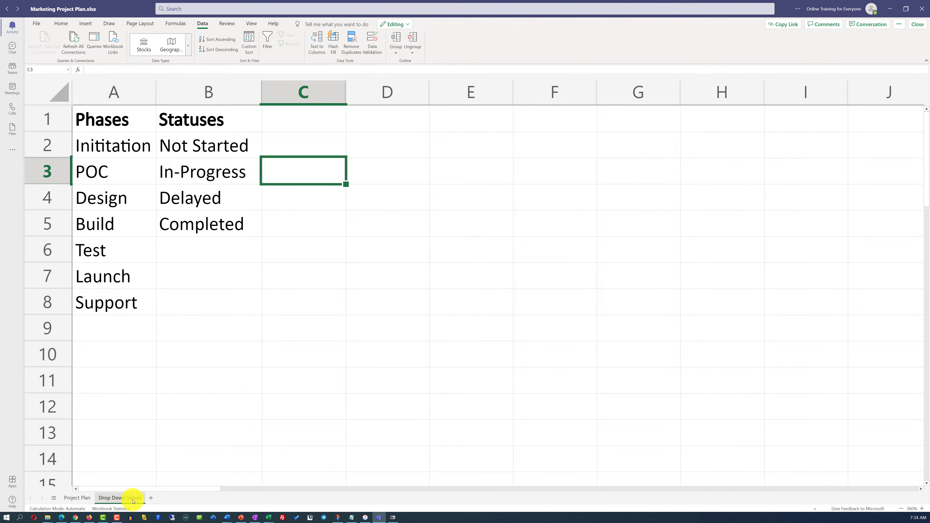
{"action": "left_click", "coordinate": [332, 126]}
{"action": "type", "text": "Team Members"}
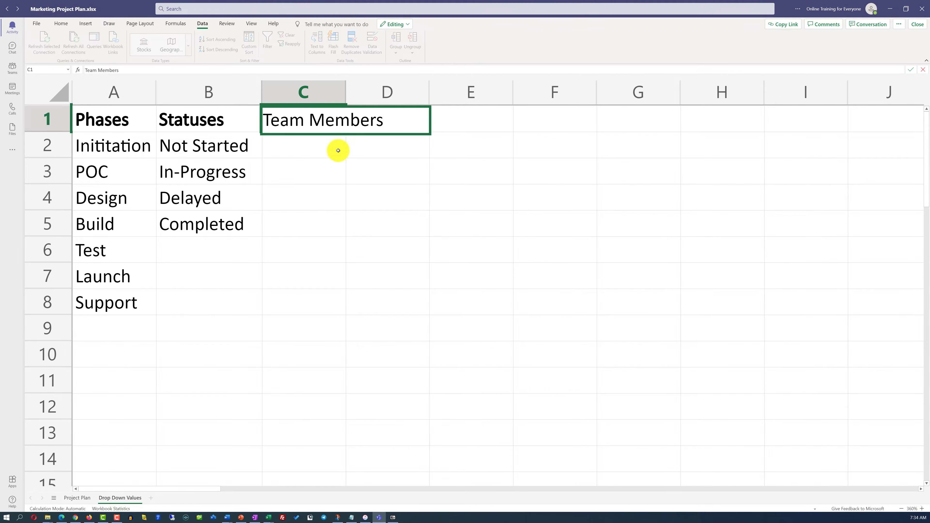
{"action": "key", "text": "Return"}
{"action": "left_click_drag", "start_coordinate": [345, 88], "coordinate": [401, 92]}
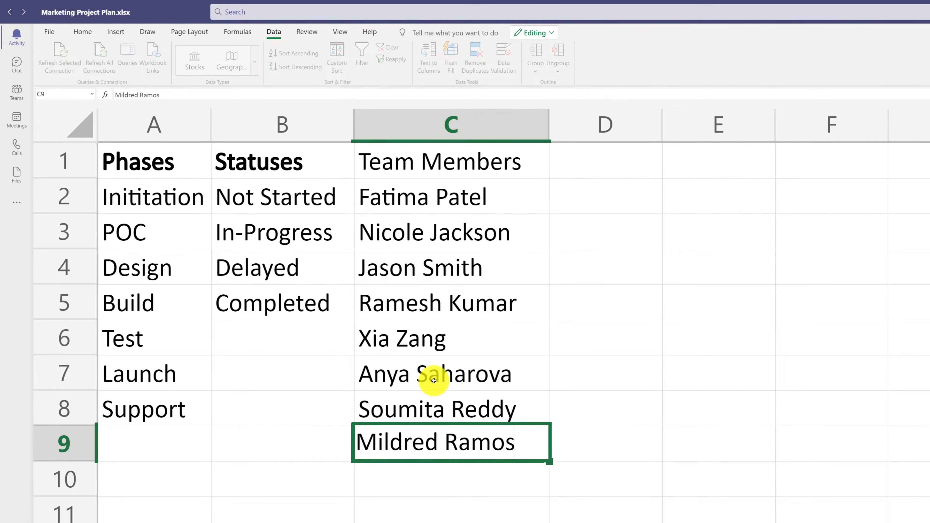
- Add TBD in C10 as the last entry of the Team Members list
{"action": "left_click", "coordinate": [445, 474]}
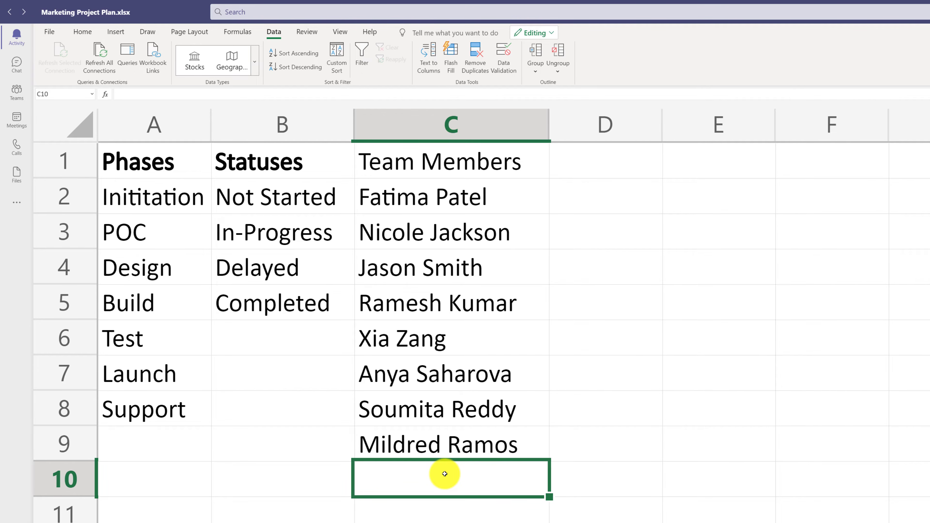
{"action": "type", "text": "TBD"}
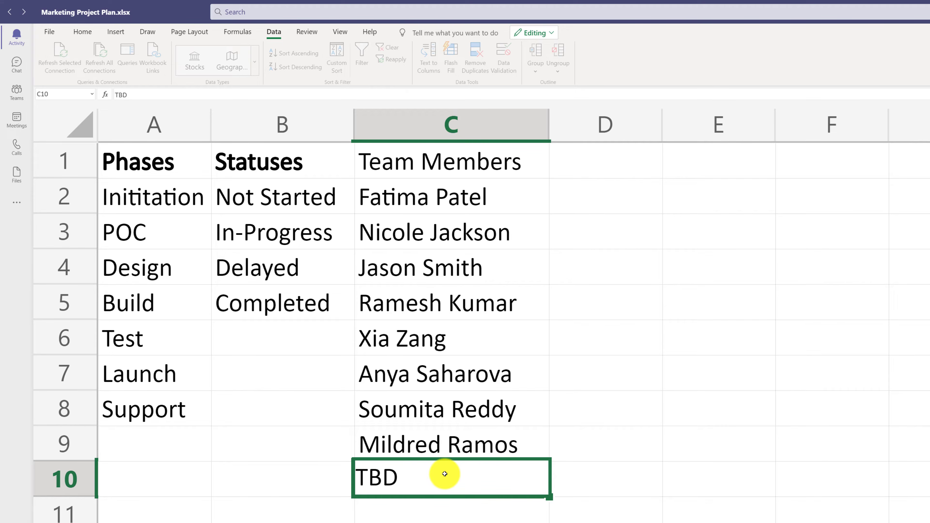
{"action": "key", "text": "ctrl+Return"}
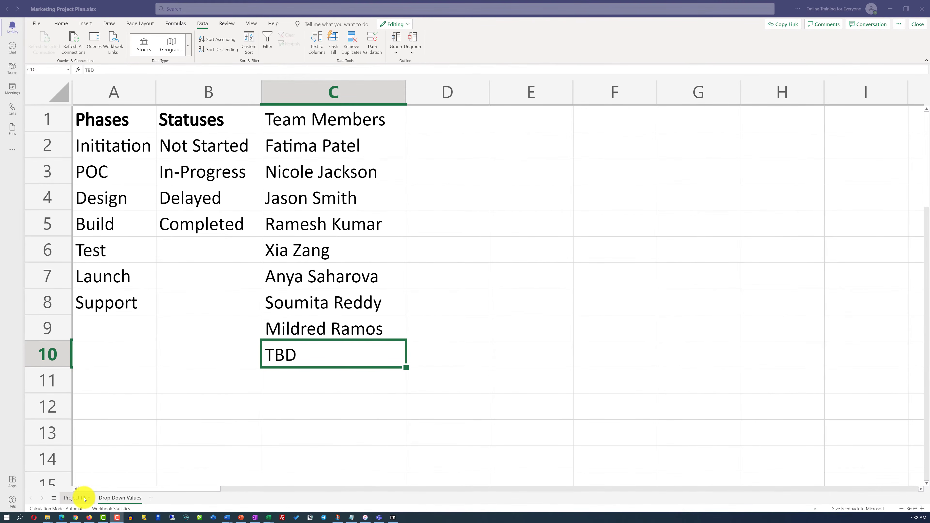
- Add list data validation to Assigned To cells E2:E17 on Project Plan, using Drop Down Values cells C2:C10 as the source
{"action": "left_click", "coordinate": [77, 498]}
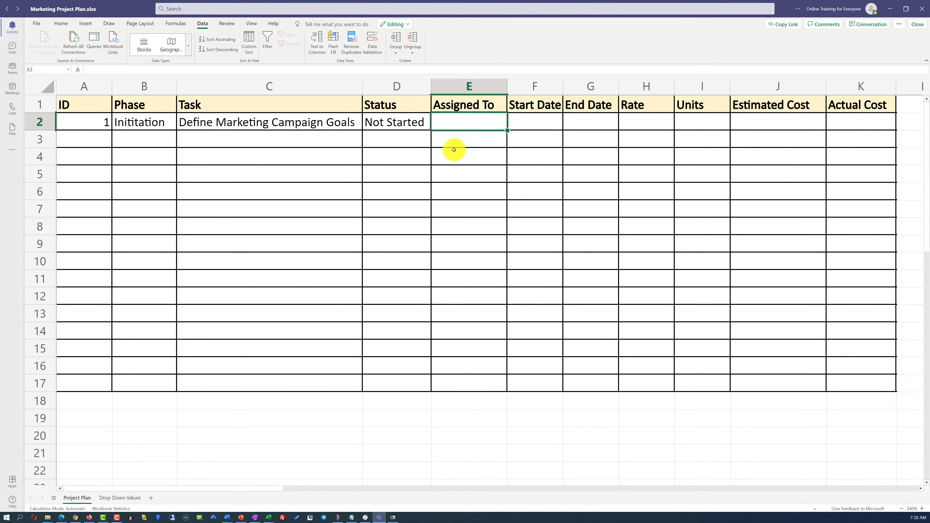
{"action": "left_click_drag", "start_coordinate": [455, 150], "coordinate": [468, 383]}
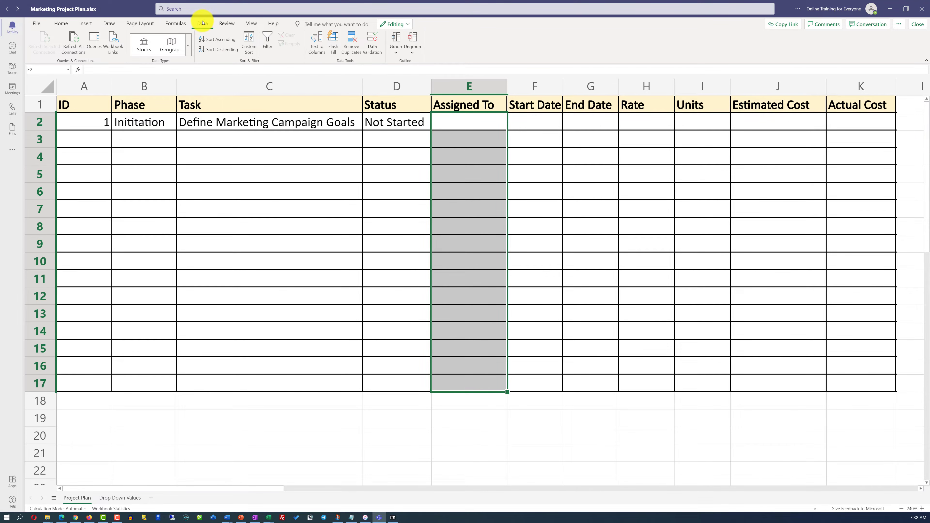
{"action": "left_click", "coordinate": [370, 47]}
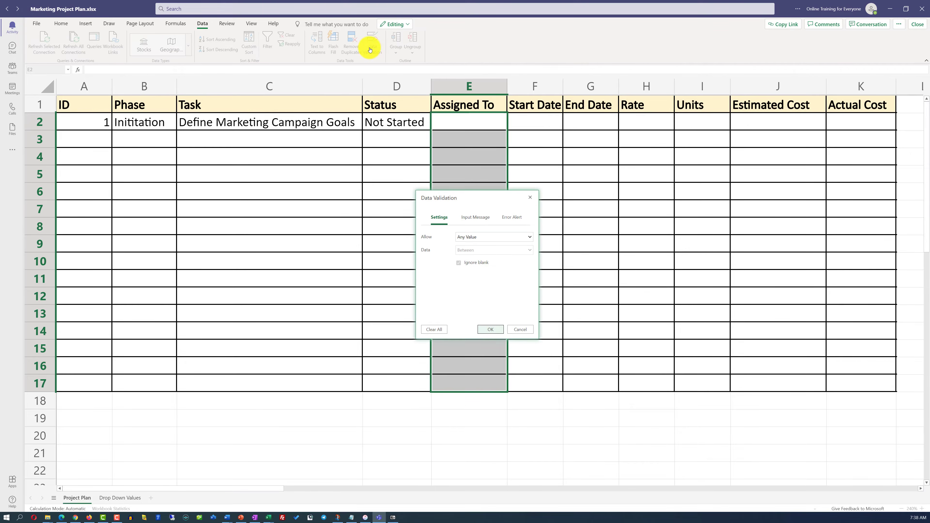
{"action": "left_click", "coordinate": [469, 237]}
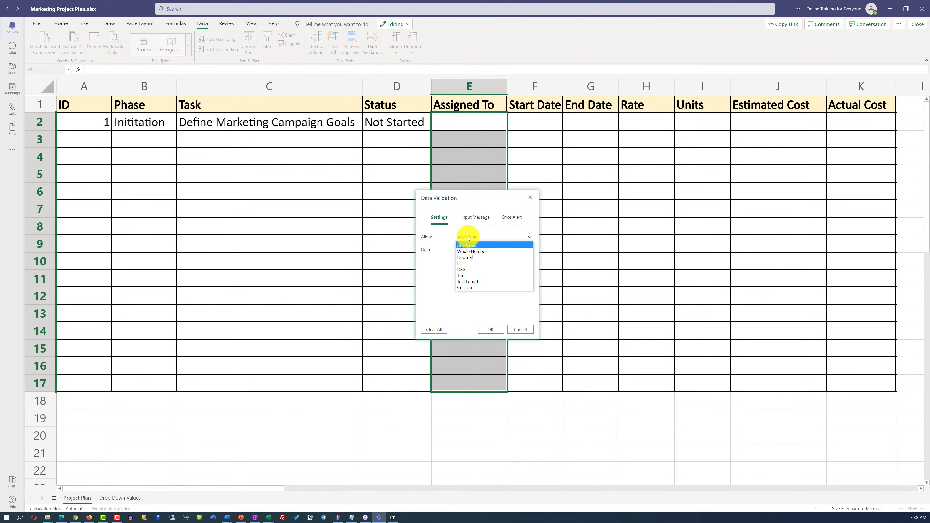
{"action": "left_click", "coordinate": [464, 263]}
{"action": "left_click", "coordinate": [463, 264]}
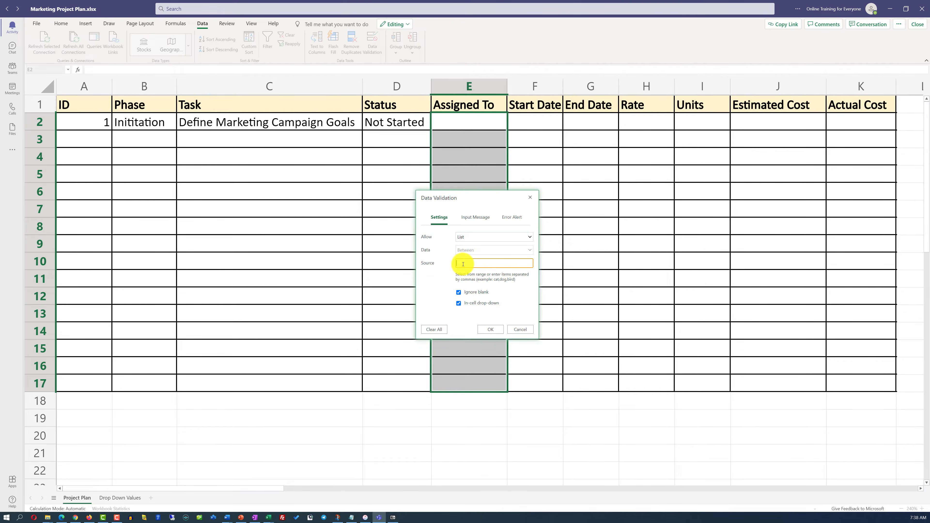
{"action": "left_click", "coordinate": [119, 498]}
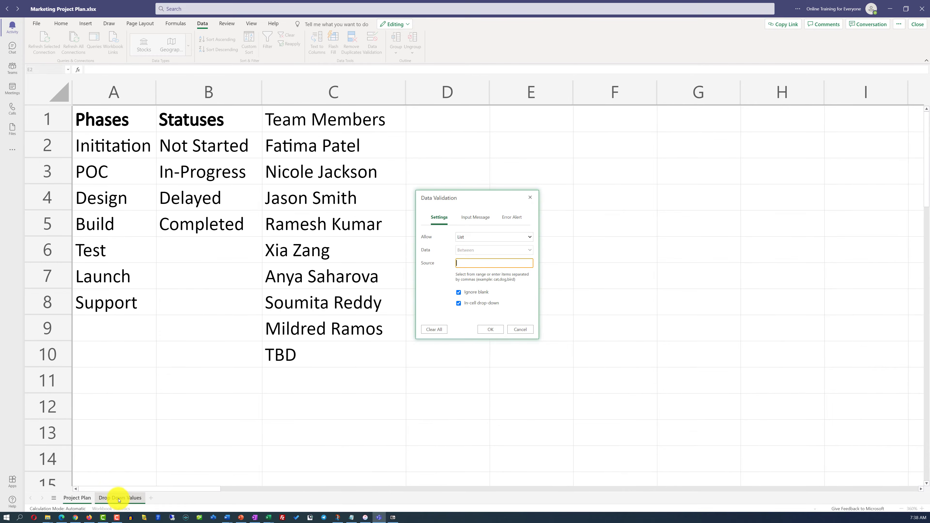
{"action": "left_click_drag", "start_coordinate": [301, 146], "coordinate": [303, 353]}
{"action": "left_click", "coordinate": [491, 330]}
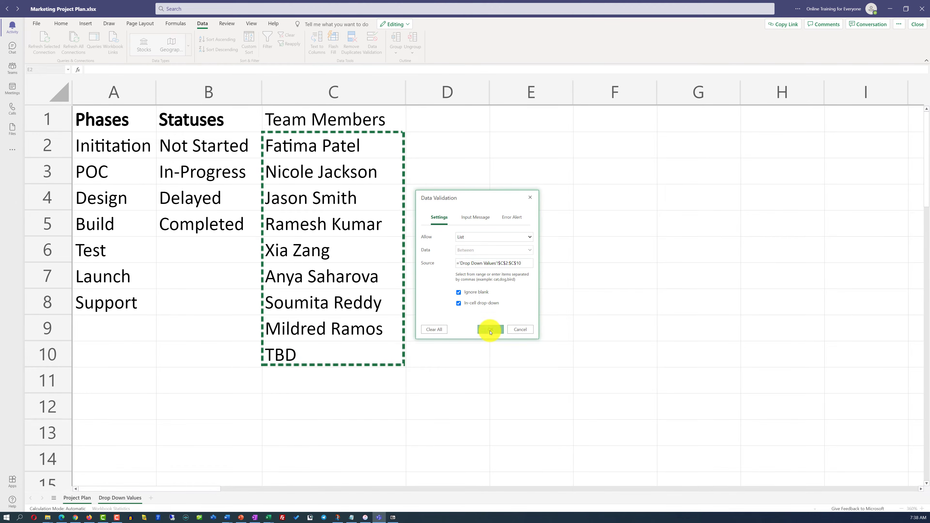
- Assign the first task in E2 to the team member listed in C8 and fit the Assigned To column's width to its contents
{"action": "left_click", "coordinate": [516, 122]}
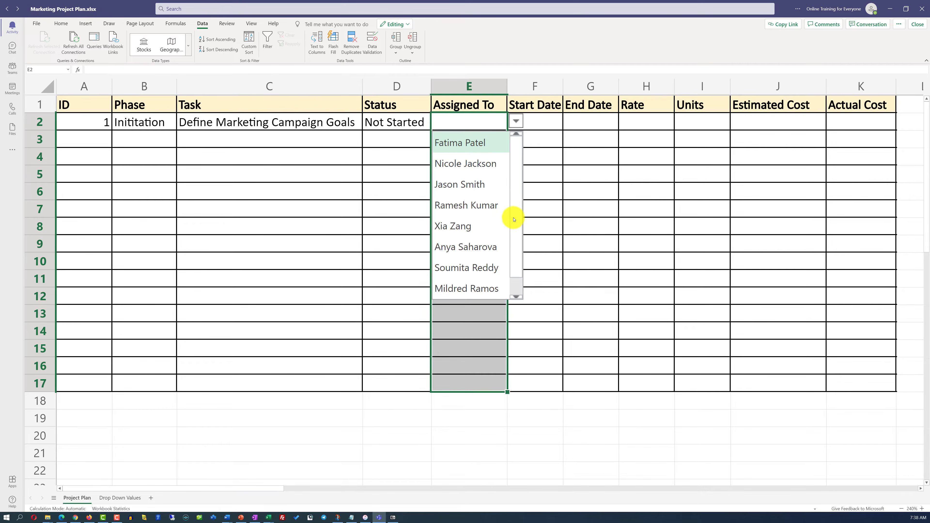
{"action": "scroll", "coordinate": [516, 220], "scroll_direction": "down", "scroll_amount": 1}
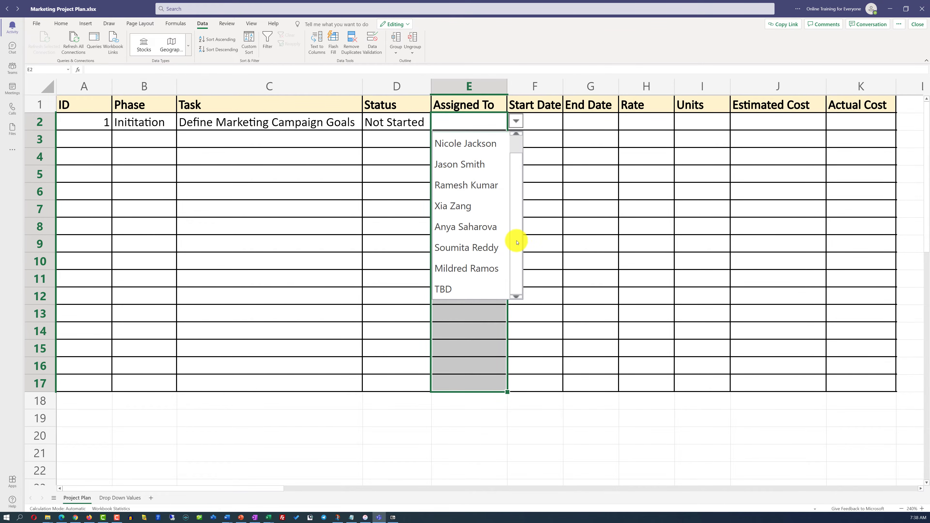
{"action": "left_click", "coordinate": [459, 249]}
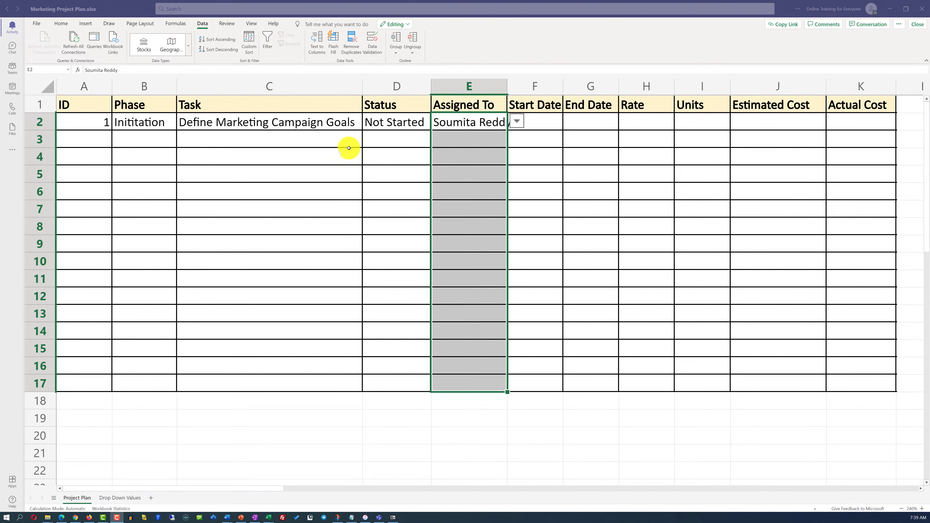
{"action": "double_click", "coordinate": [508, 87]}
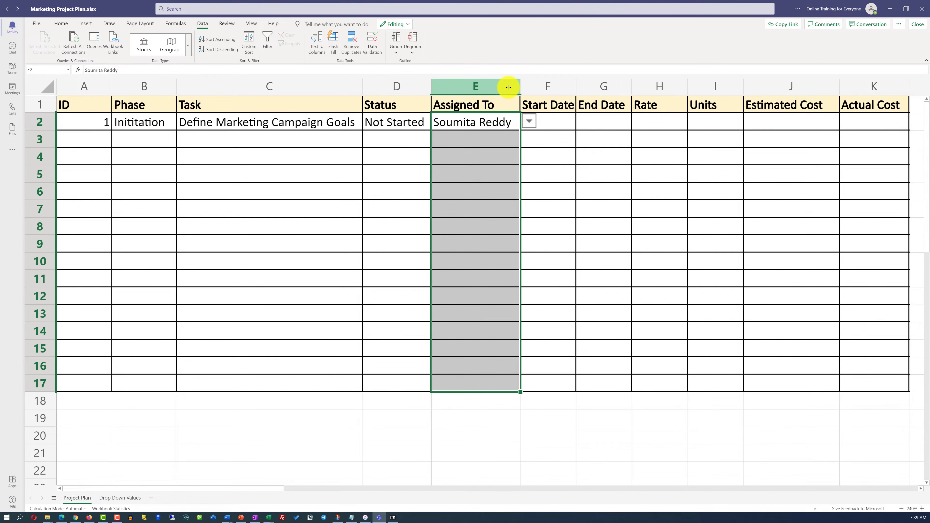
- Make the Team Members heading in C1 of Drop Down Values bold
{"action": "left_click", "coordinate": [126, 498]}
{"action": "left_click", "coordinate": [312, 119]}
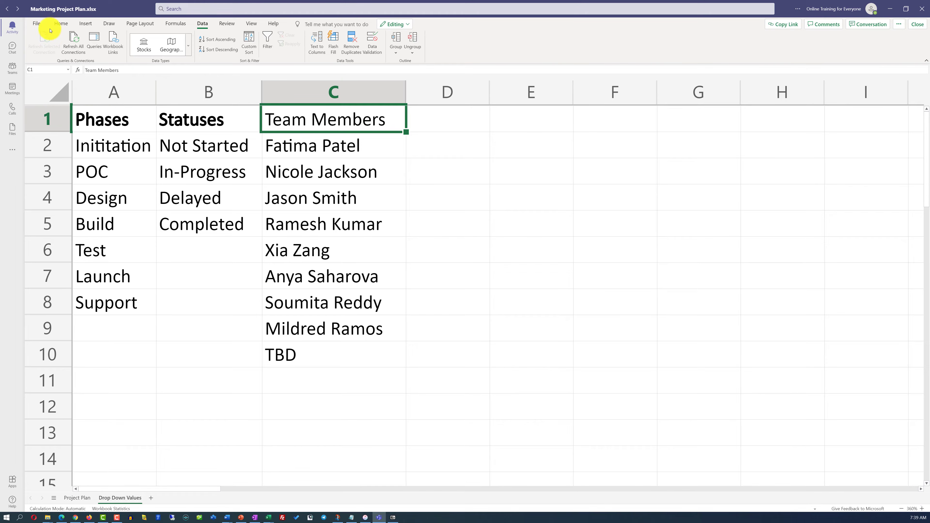
{"action": "left_click", "coordinate": [61, 26]}
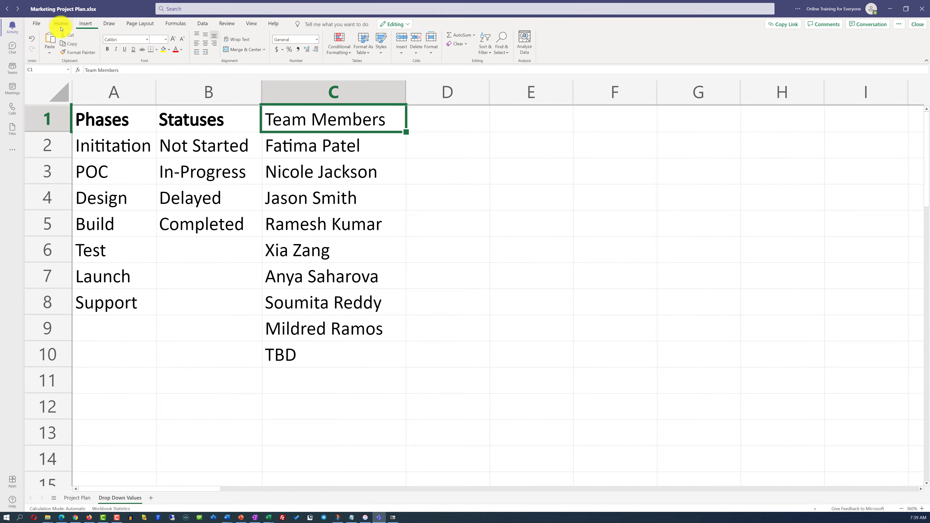
{"action": "left_click", "coordinate": [107, 50]}
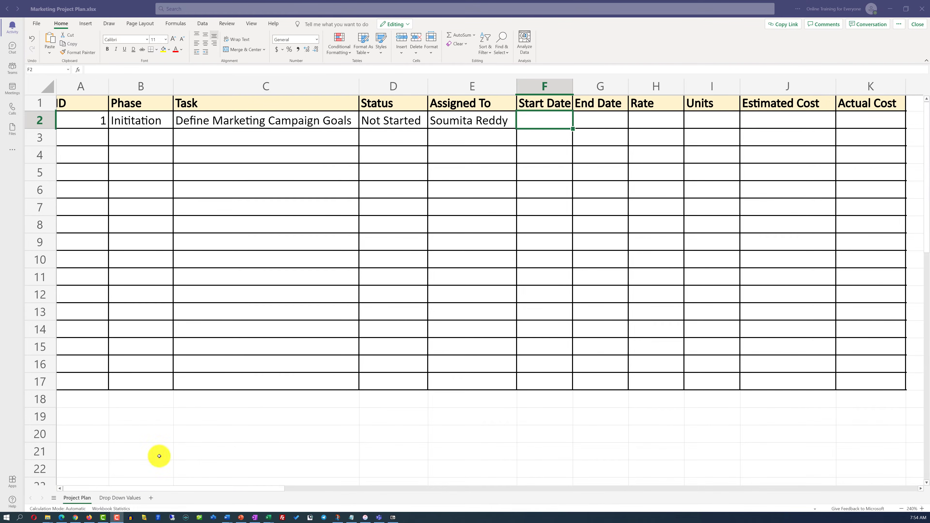
- Add a new sheet to the workbook and name it Calendar
{"action": "left_click", "coordinate": [151, 499]}
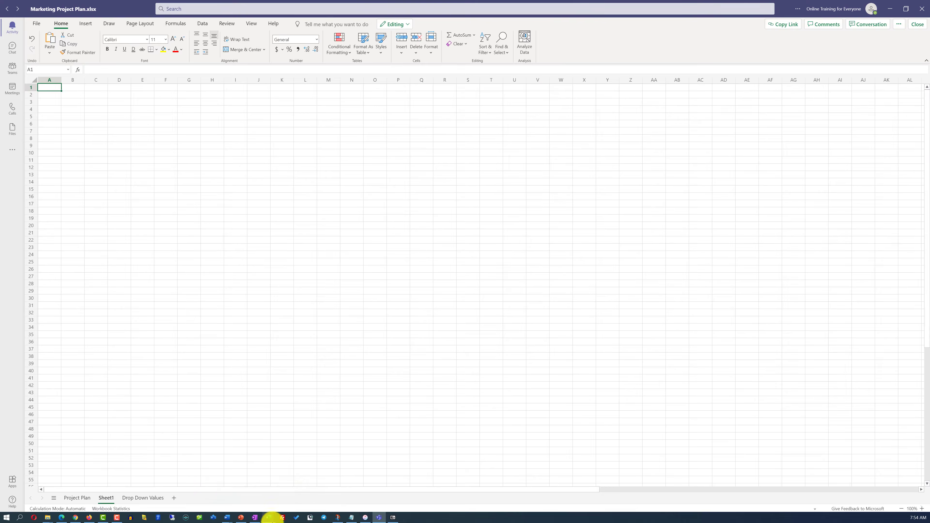
{"action": "type", "text": "Calendar"}
{"action": "key", "text": "Return"}
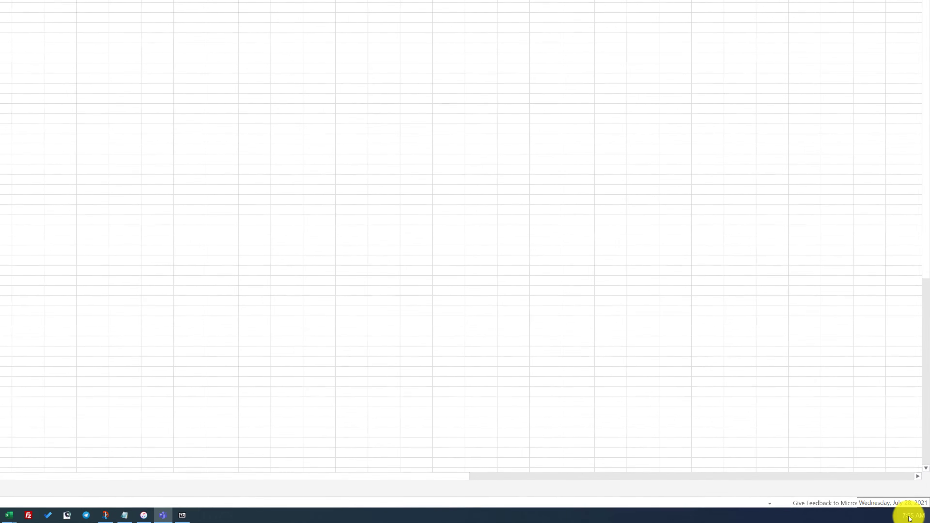
- Show August 2021 in the Windows taskbar calendar and capture a screen snip of that month for the Calendar sheet
{"action": "left_click", "coordinate": [913, 517]}
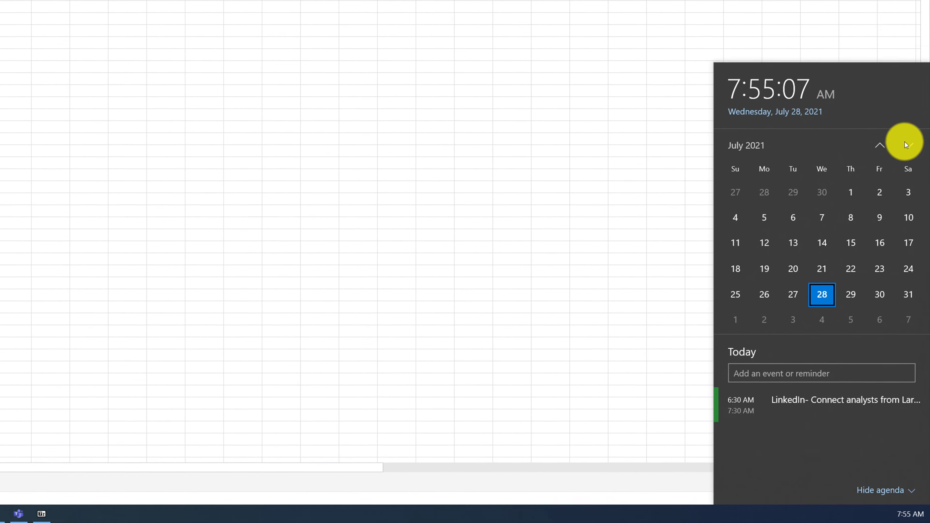
{"action": "left_click", "coordinate": [907, 138]}
{"action": "key", "text": "super+shift+s"}
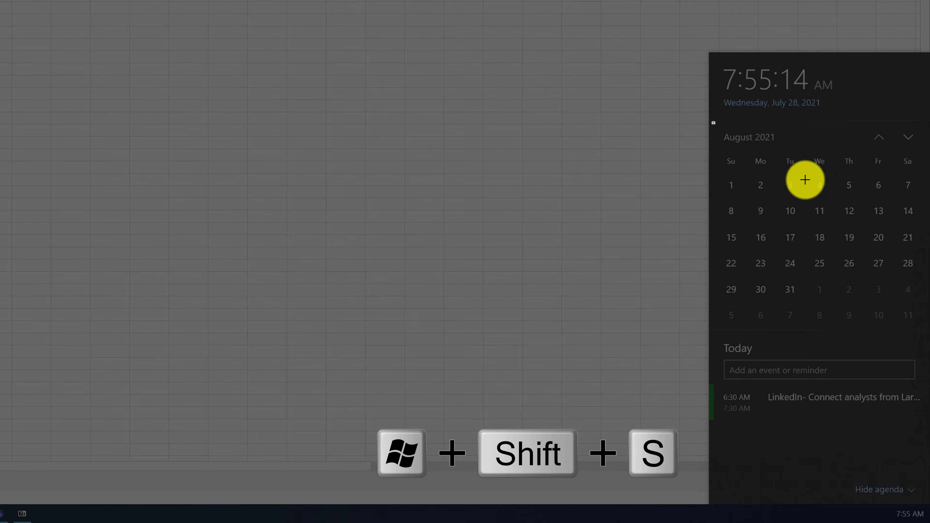
{"action": "left_click_drag", "start_coordinate": [712, 122], "coordinate": [918, 312]}
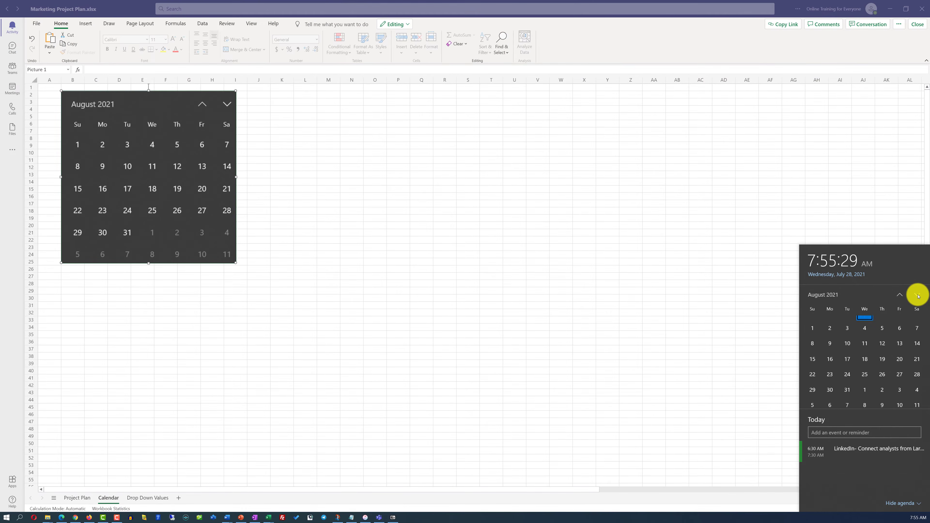
{"action": "left_click", "coordinate": [917, 295]}
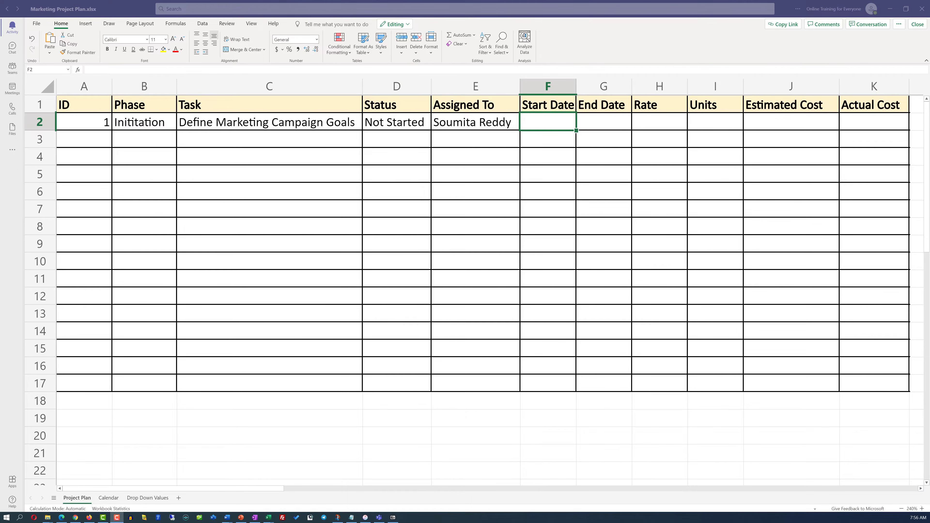
- Enter 8/2/2021 as the start date and 8/6/2021 as the end date of the first task
{"action": "double_click", "coordinate": [540, 126]}
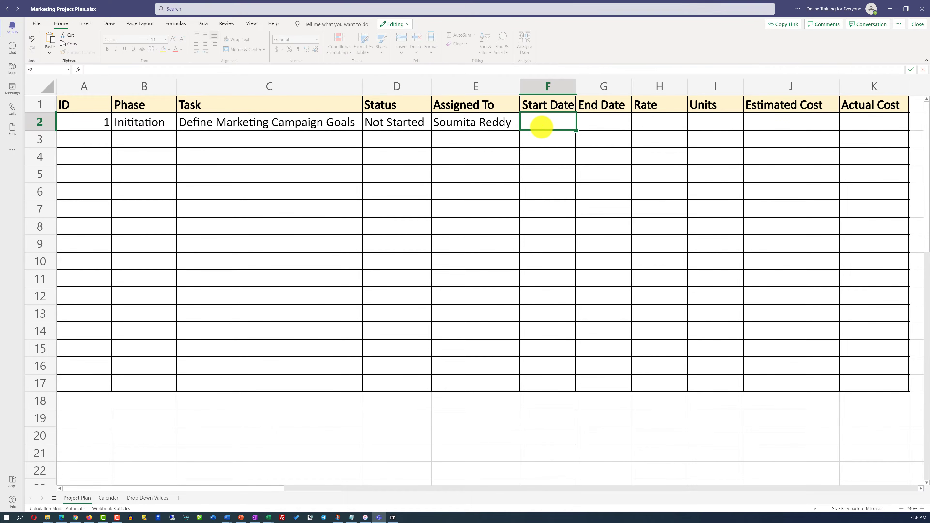
{"action": "type", "text": "8/2/2021"}
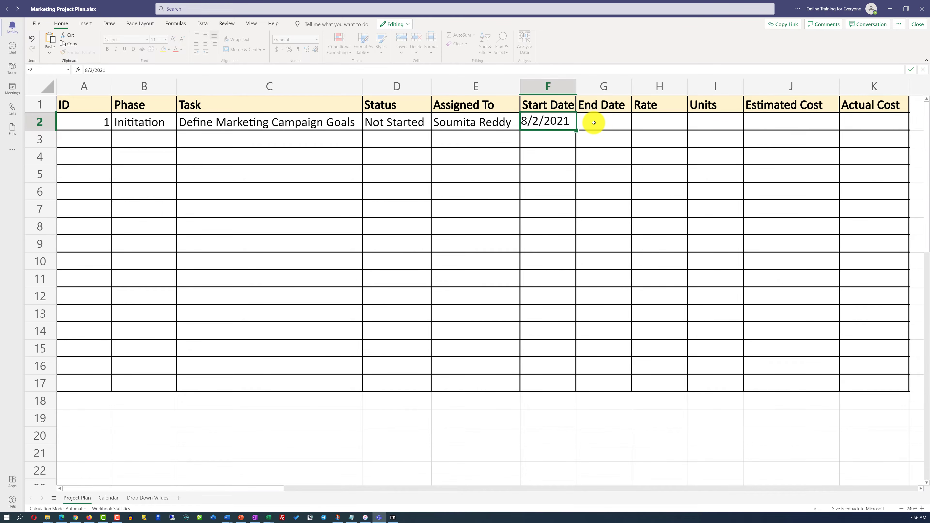
{"action": "left_click", "coordinate": [604, 126]}
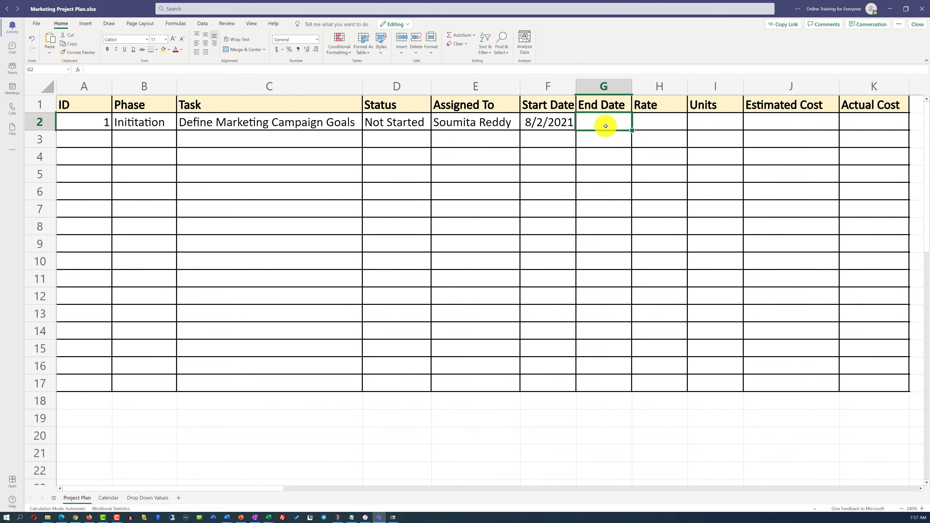
{"action": "type", "text": "8/6/2021"}
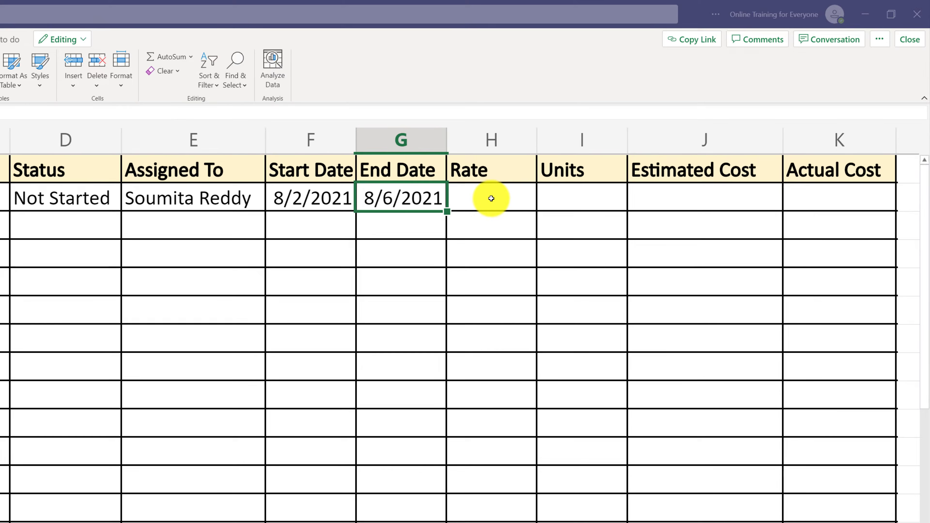
- Enter a rate of 100 for the first task in H2
{"action": "left_click", "coordinate": [491, 198]}
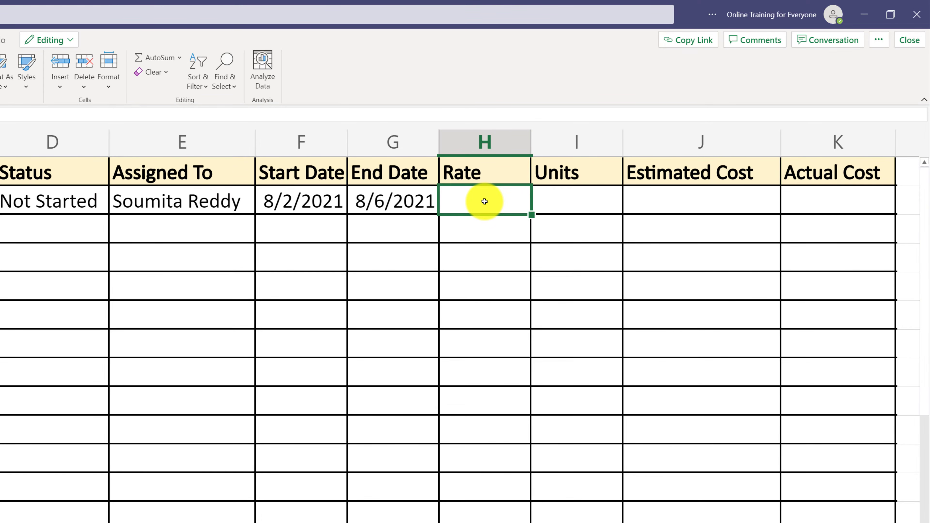
{"action": "type", "text": "100"}
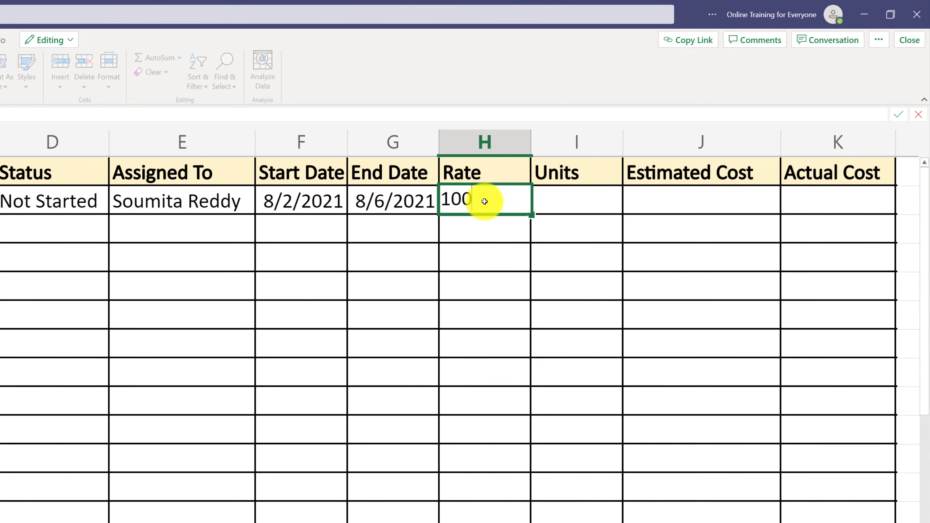
{"action": "left_click", "coordinate": [497, 233]}
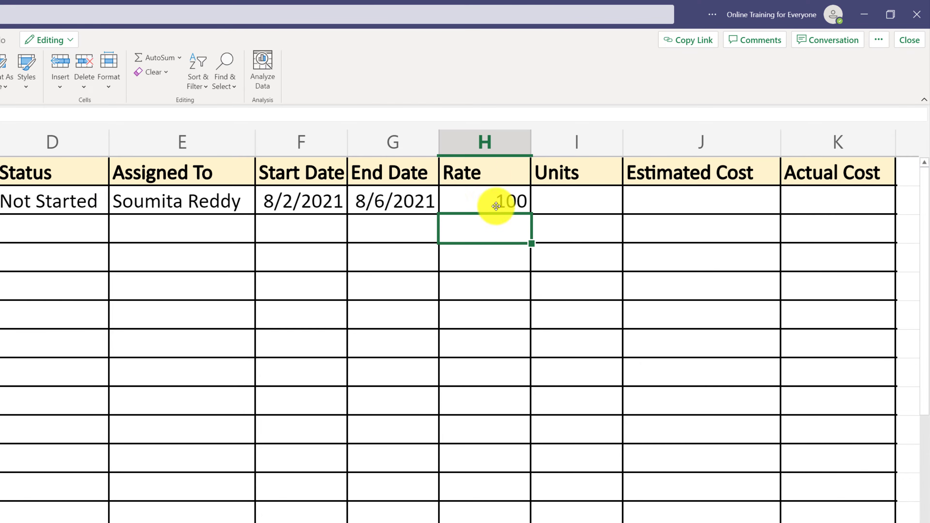
- Format the whole Rate column with the $ English (United States) accounting format
{"action": "left_click", "coordinate": [493, 142]}
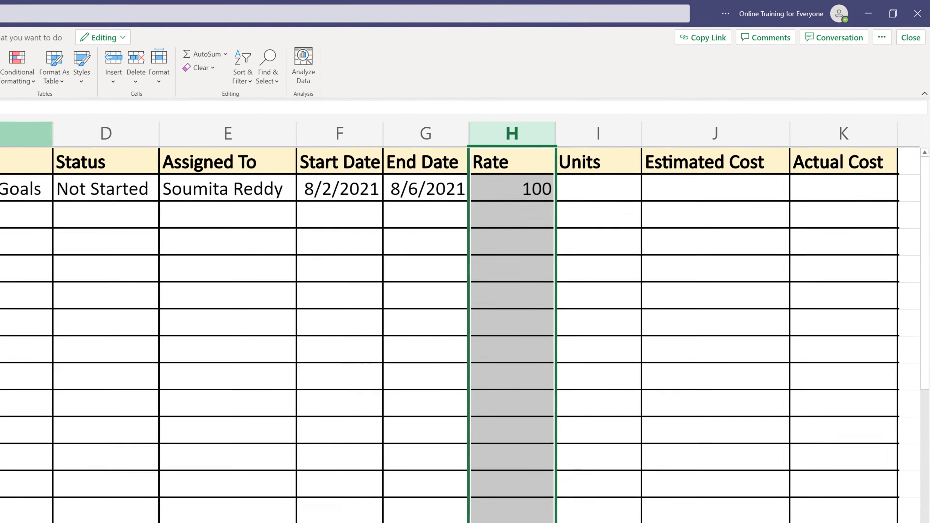
{"action": "left_click", "coordinate": [50, 68]}
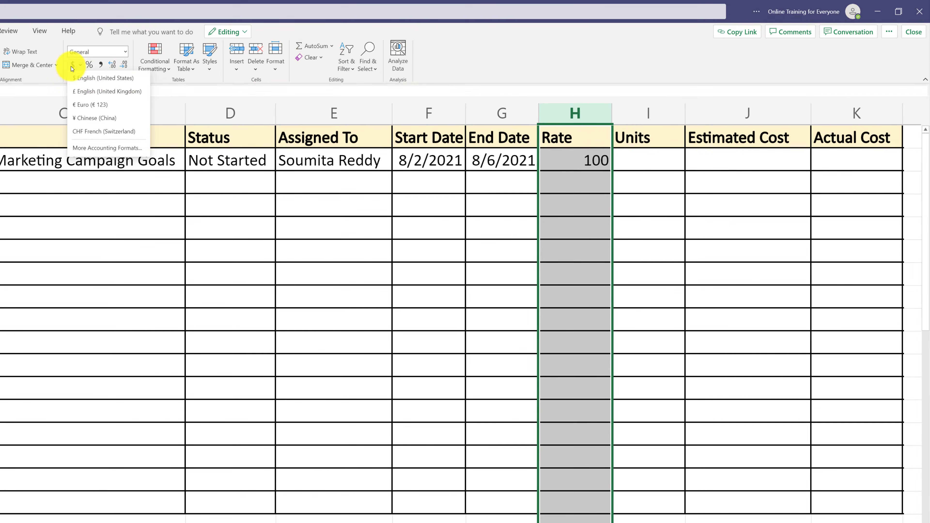
{"action": "left_click", "coordinate": [100, 80]}
- Enter 7 units for the first task in I2 and calculate its estimated cost in J2 with =H2*I2
{"action": "left_click", "coordinate": [647, 162]}
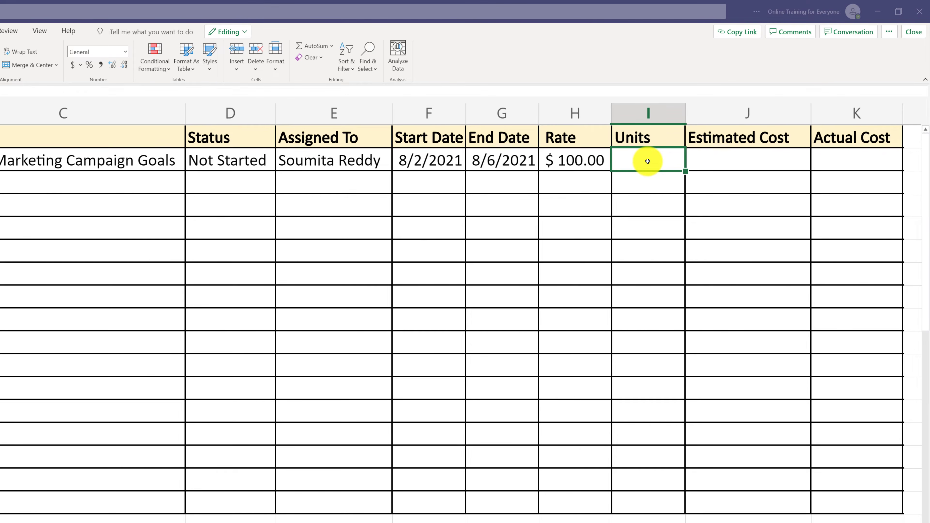
{"action": "type", "text": "7"}
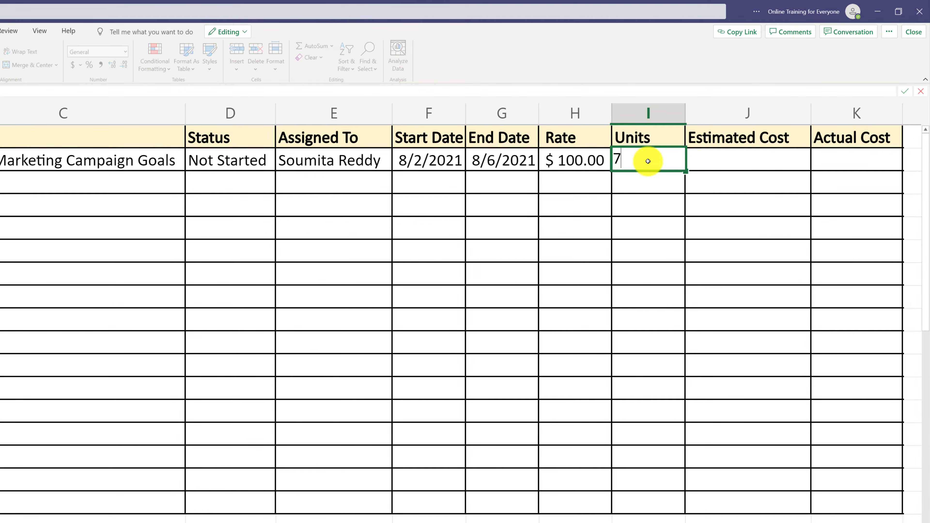
{"action": "left_click", "coordinate": [749, 164]}
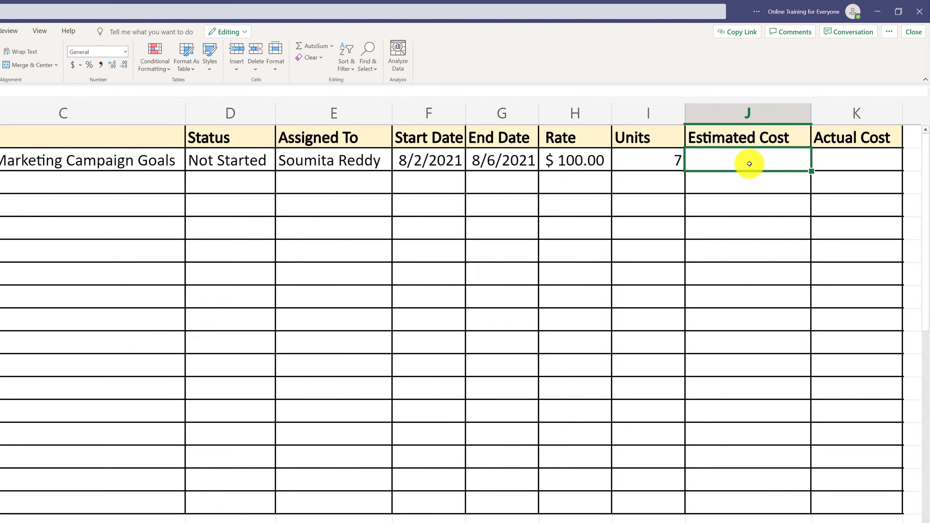
{"action": "type", "text": "="}
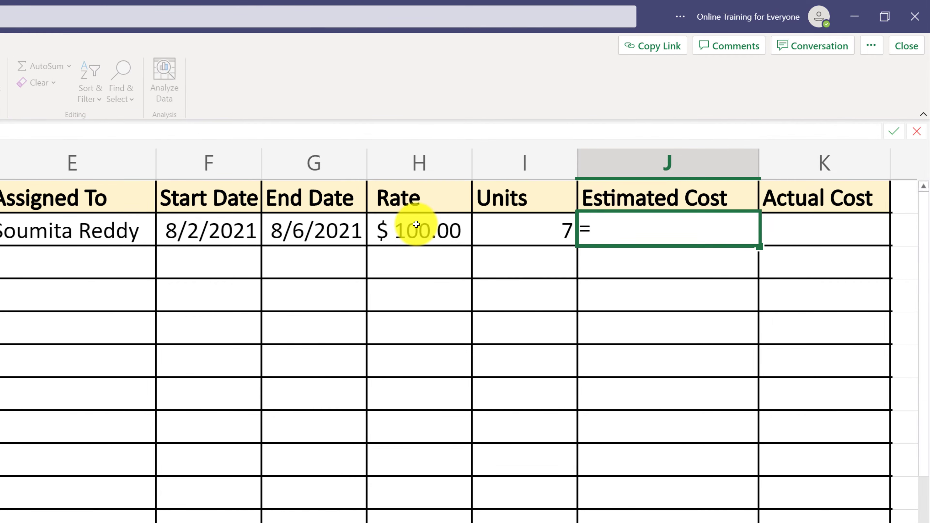
{"action": "left_click", "coordinate": [422, 231]}
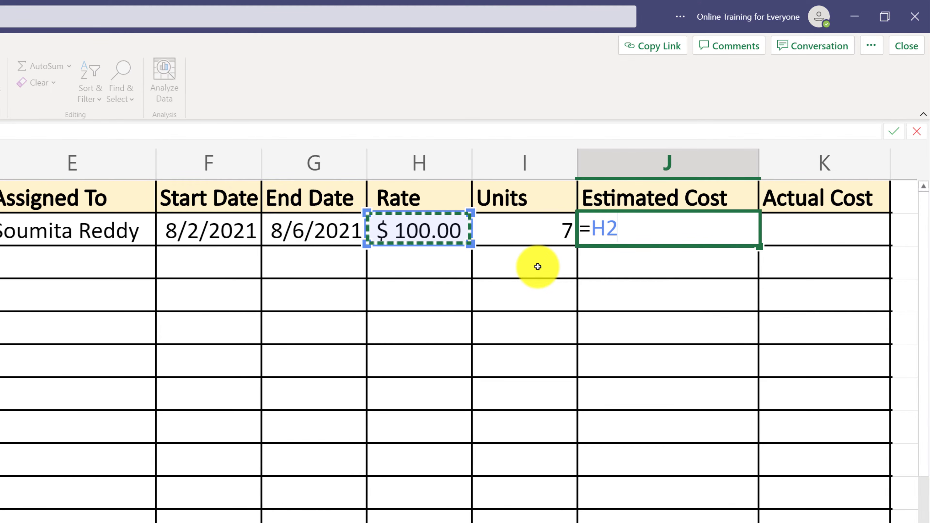
{"action": "type", "text": "*"}
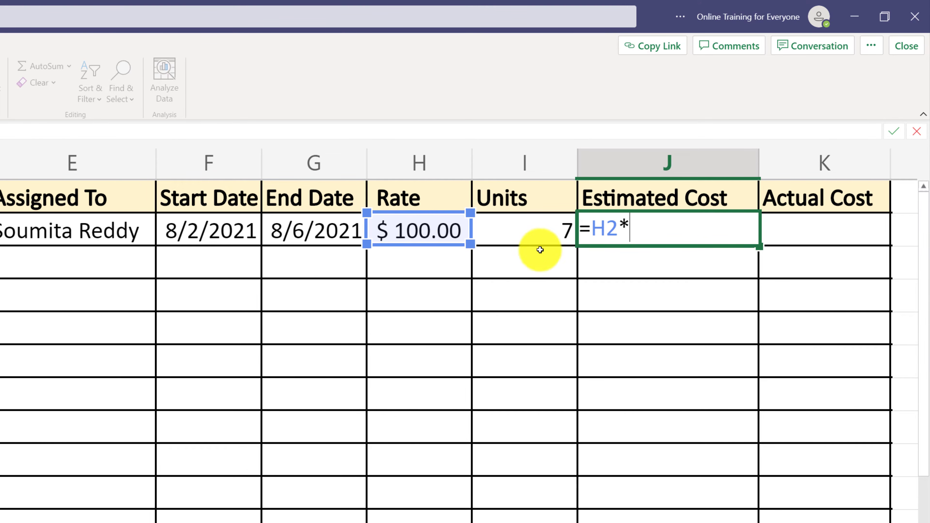
{"action": "left_click", "coordinate": [535, 235]}
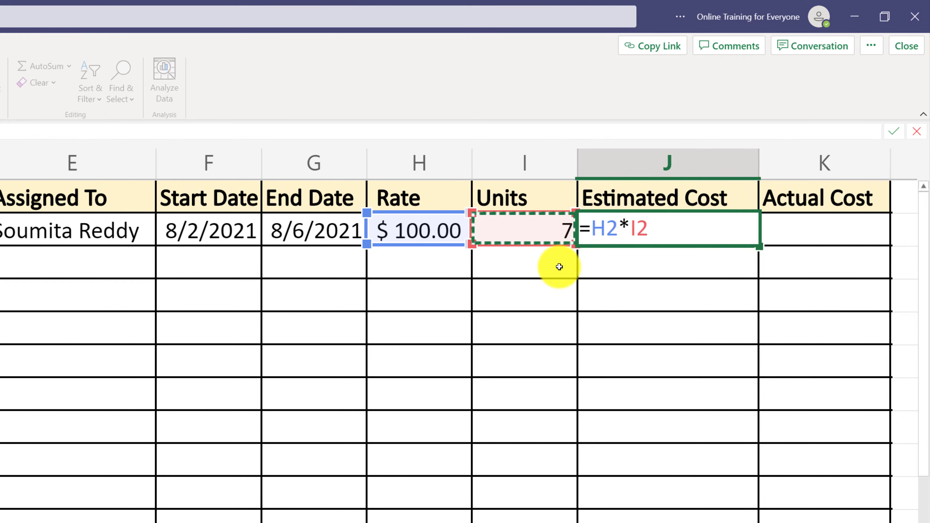
{"action": "key", "text": "Return"}
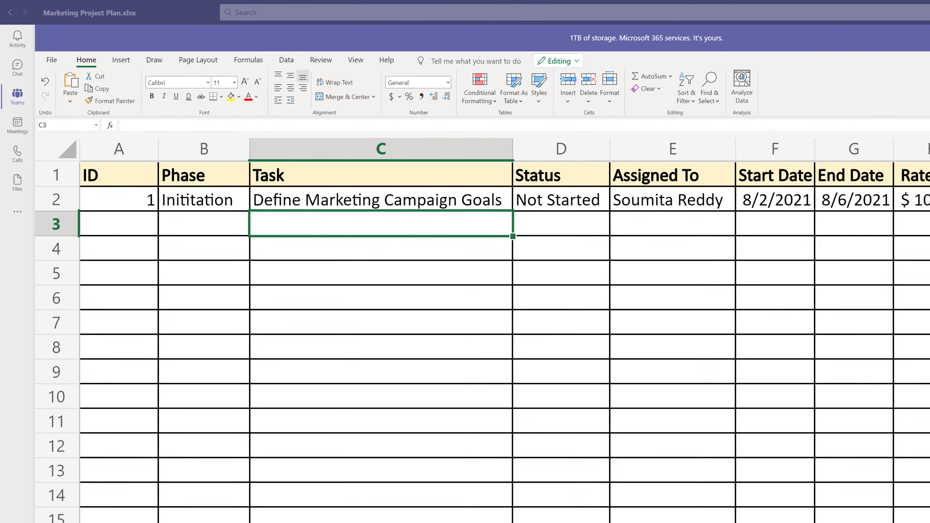
- Enter the tasks Market Research in C3 and Competition Research in C4
{"action": "left_click", "coordinate": [274, 219]}
{"action": "type", "text": "Ma"}
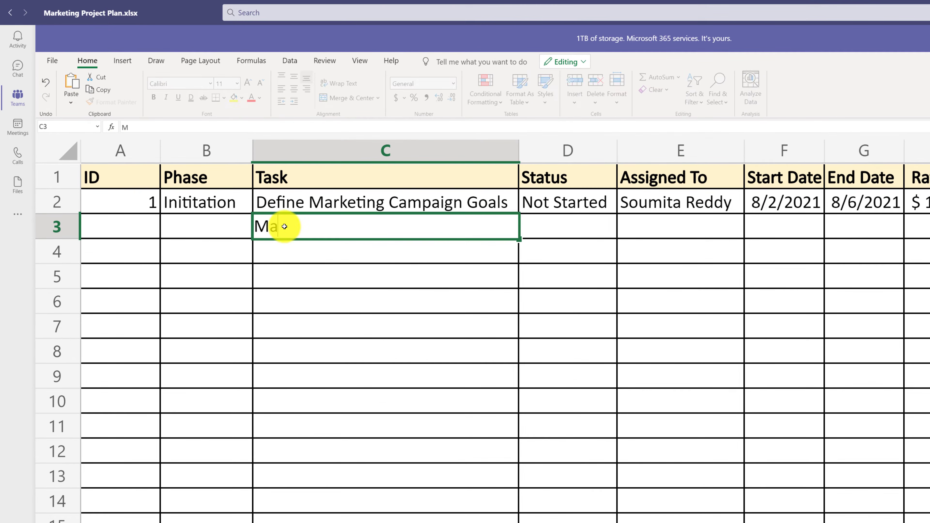
{"action": "type", "text": "rket Research"}
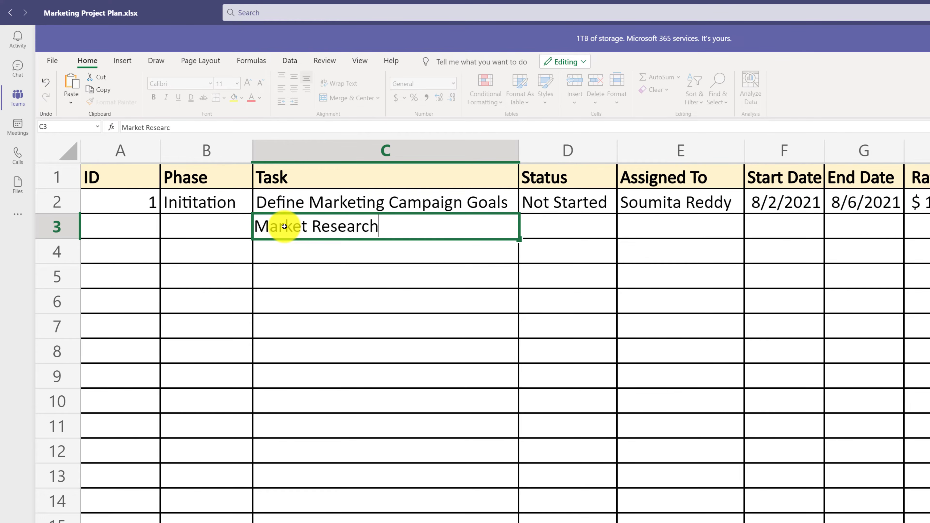
{"action": "left_click", "coordinate": [277, 259]}
{"action": "type", "text": "Com"}
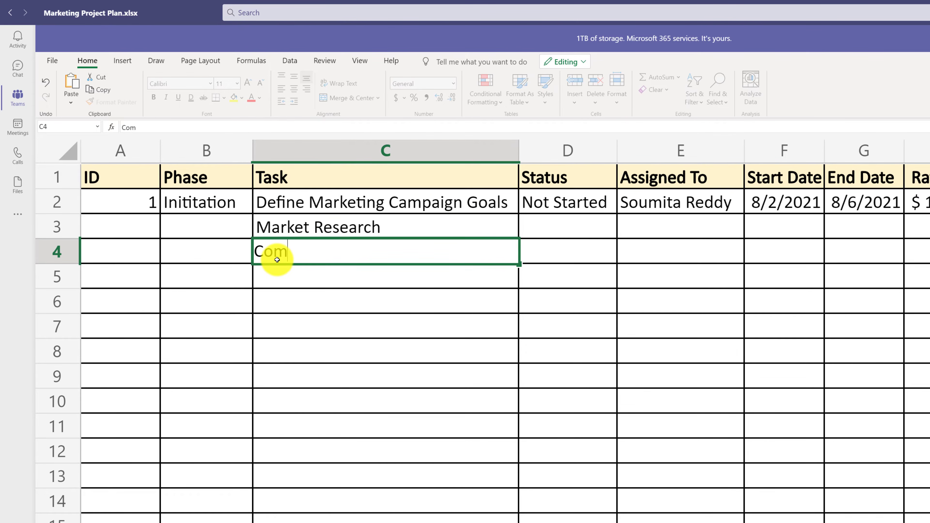
{"action": "type", "text": "petition Research"}
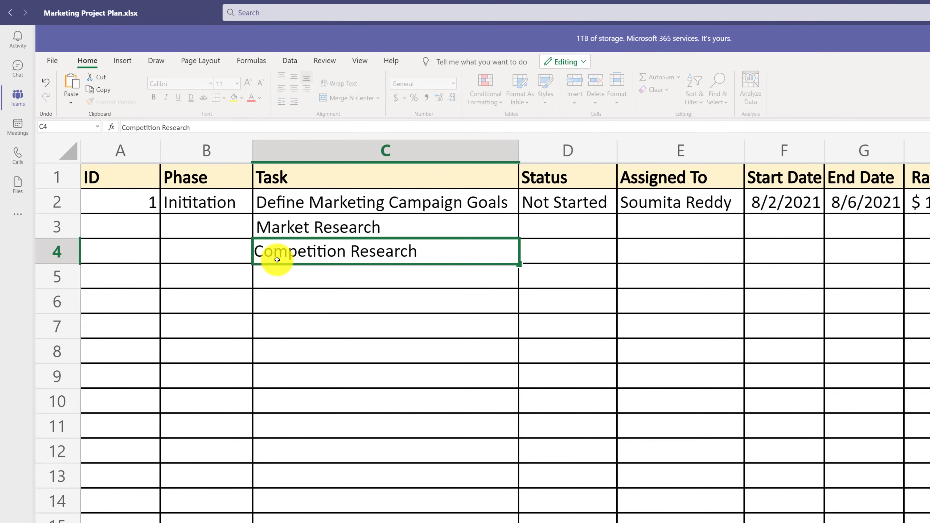
- Enter the tasks Define ROI for the Campaign in C5 and Identify Vendor for Campaign Creatives in C6
{"action": "left_click", "coordinate": [295, 275]}
{"action": "type", "text": "D"}
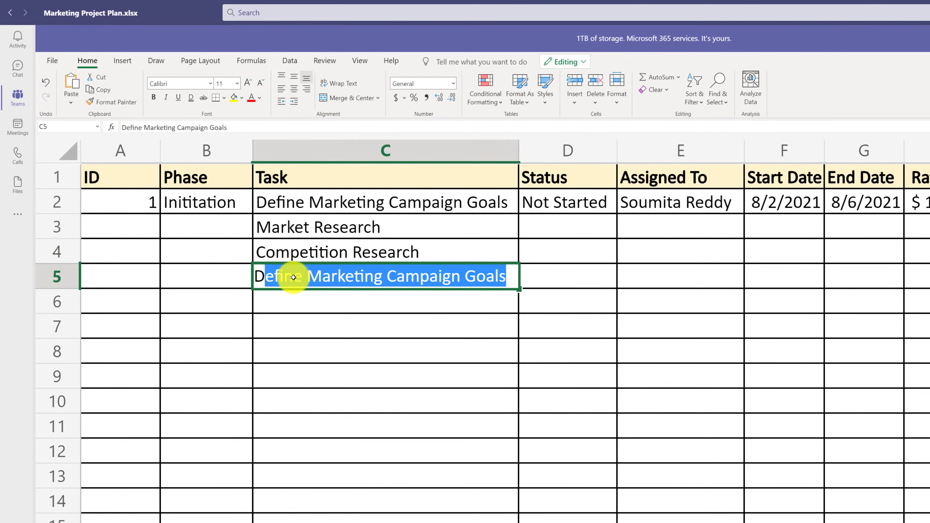
{"action": "type", "text": "efine ROI f"}
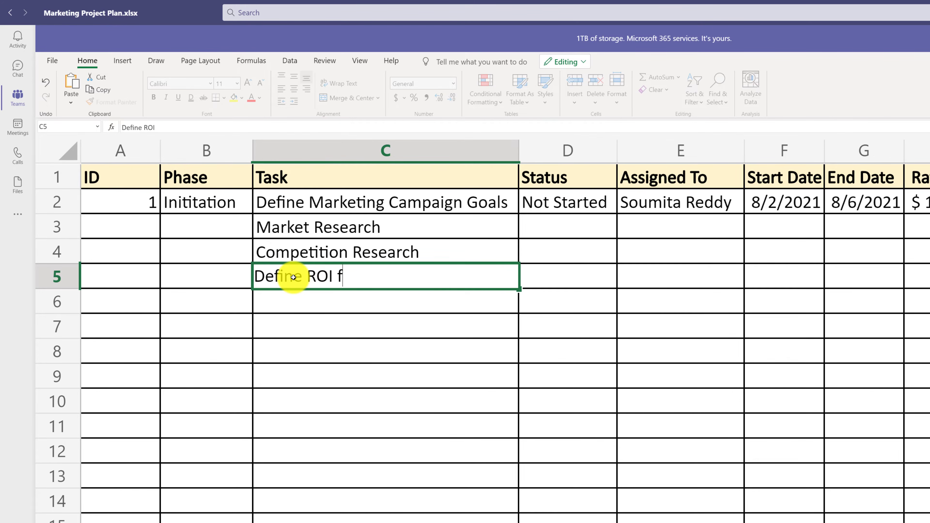
{"action": "type", "text": "or the Campaign"}
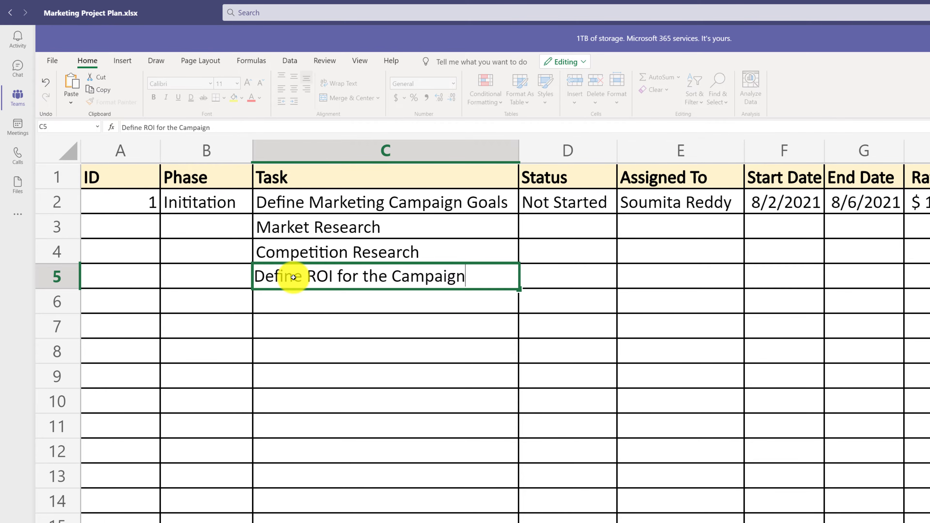
{"action": "left_click", "coordinate": [303, 297]}
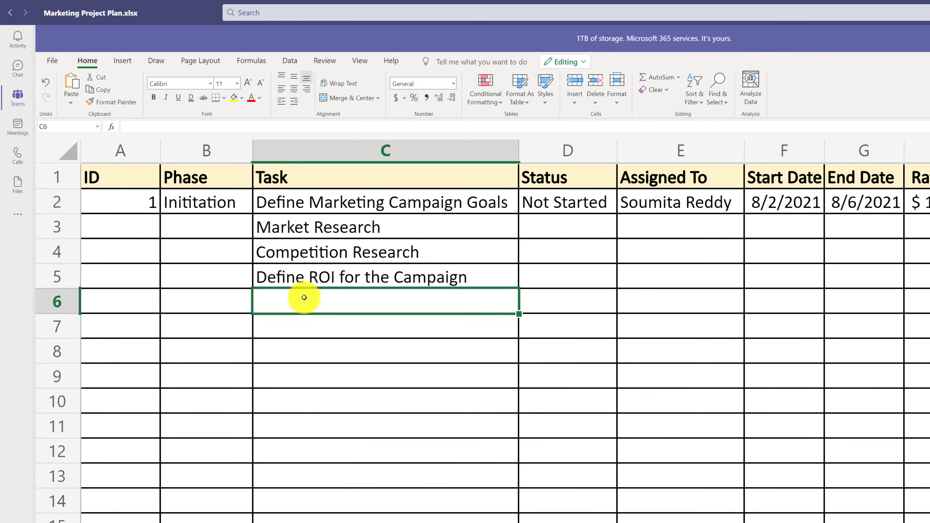
{"action": "type", "text": "Identify Vend"}
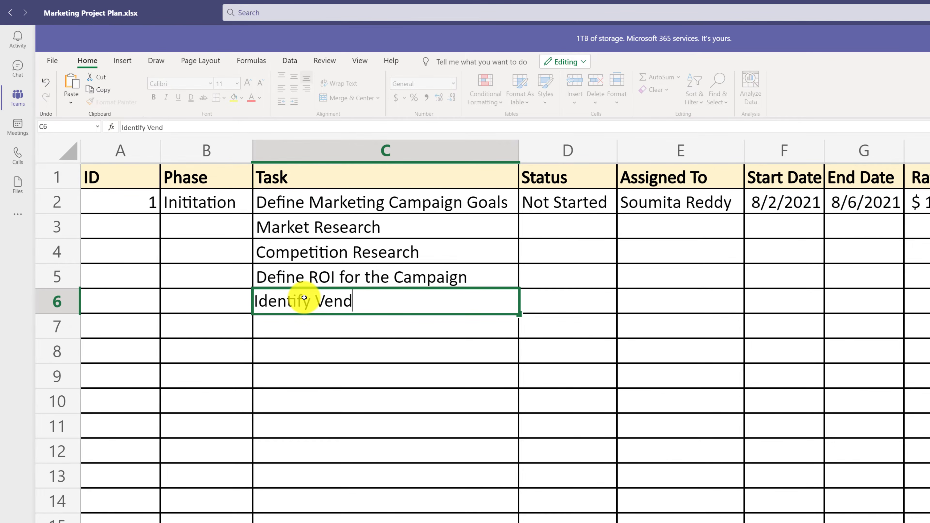
{"action": "type", "text": "or for Campaign"}
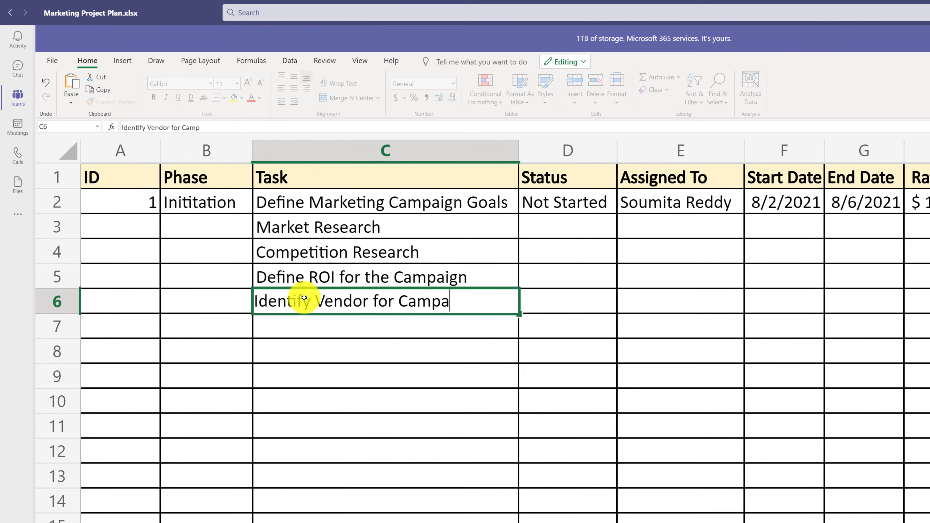
{"action": "type", "text": " Creatives"}
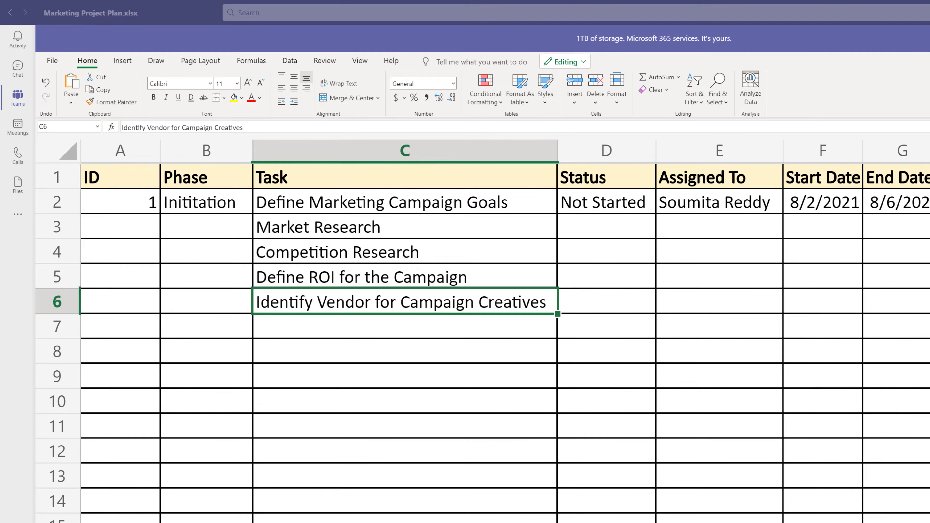
- Choose Inititation as the phase of the Market Research task in B3 and fill it down to B6
{"action": "left_click", "coordinate": [226, 205]}
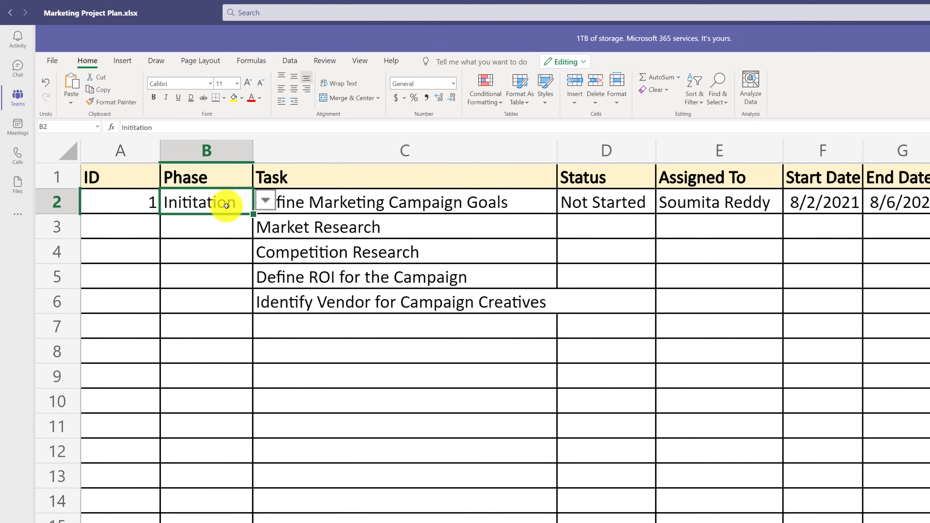
{"action": "left_click", "coordinate": [223, 231]}
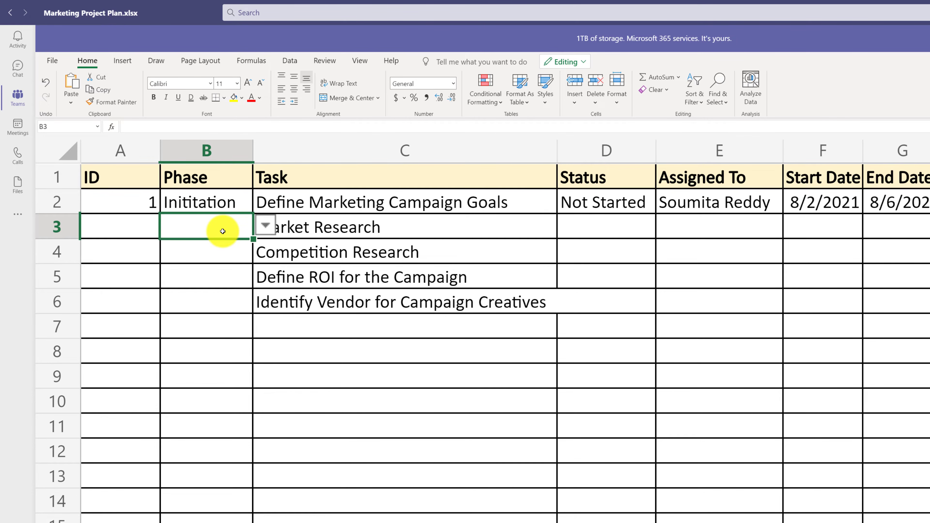
{"action": "left_click", "coordinate": [265, 225]}
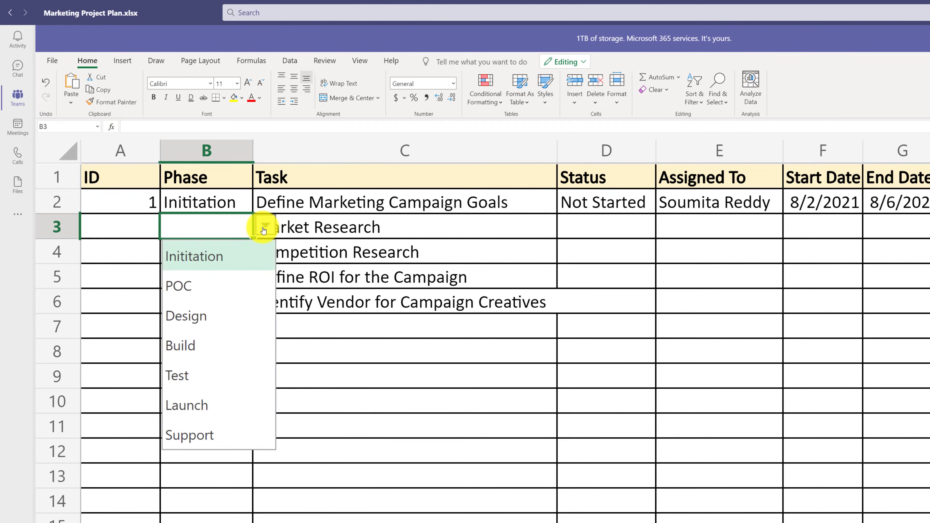
{"action": "left_click", "coordinate": [253, 255]}
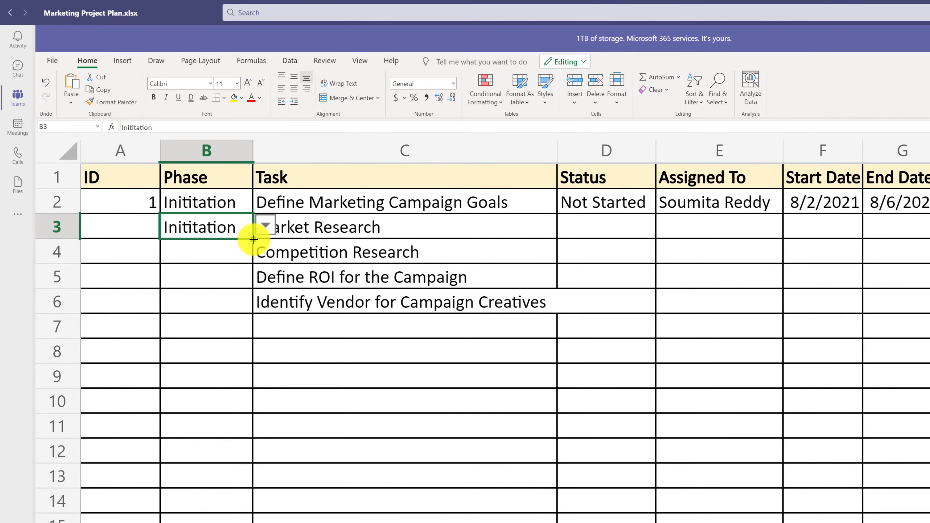
{"action": "left_click_drag", "start_coordinate": [253, 240], "coordinate": [252, 306]}
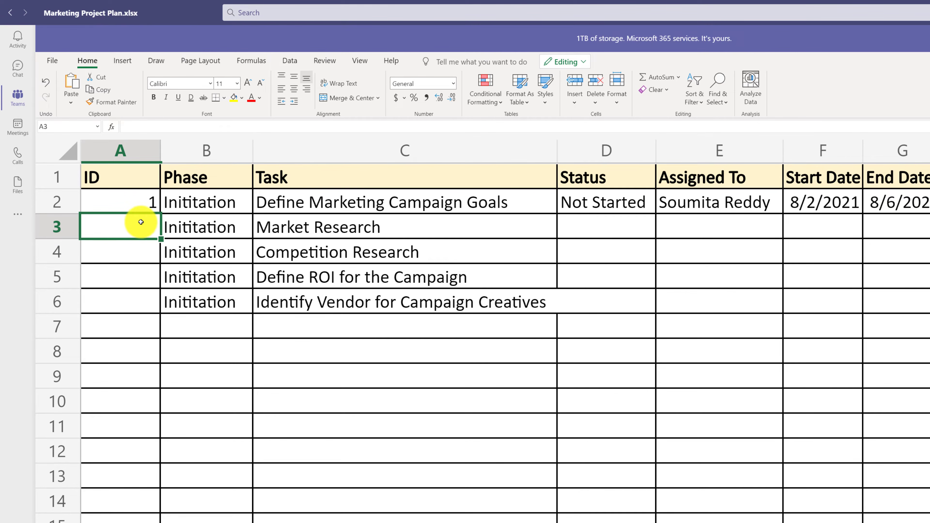
- Number the tasks by entering =A2+1 in A3 and filling the formula down the ID column beyond row 15
{"action": "type", "text": "="}
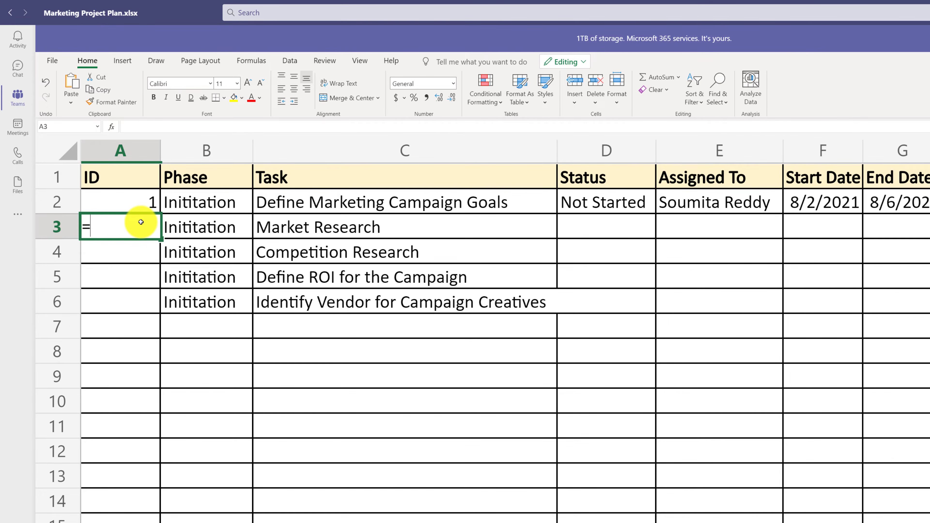
{"action": "left_click", "coordinate": [143, 201]}
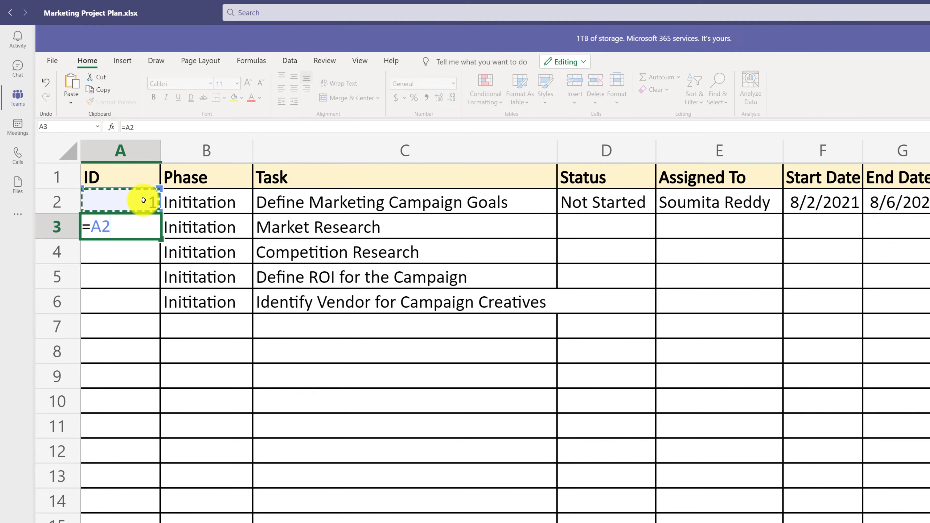
{"action": "type", "text": "+1"}
{"action": "key", "text": "ctrl+Return"}
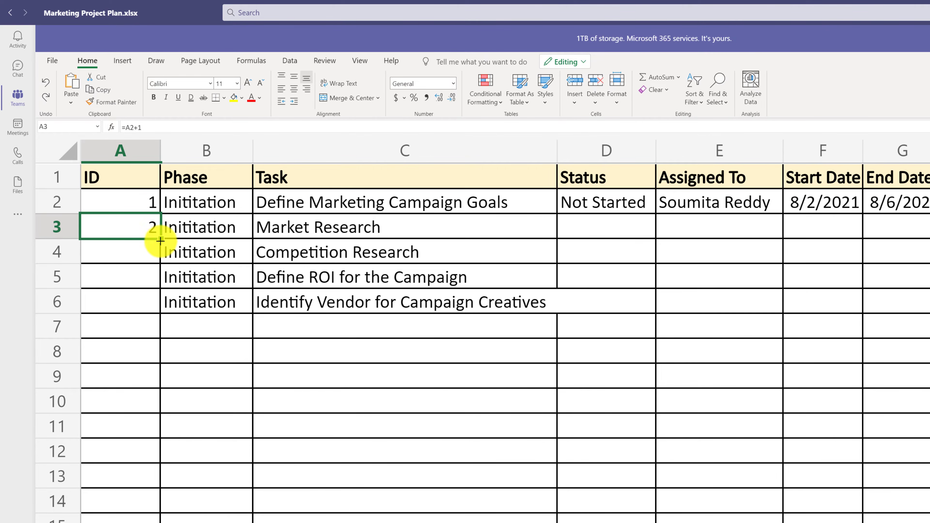
{"action": "left_click_drag", "start_coordinate": [161, 241], "coordinate": [150, 522]}
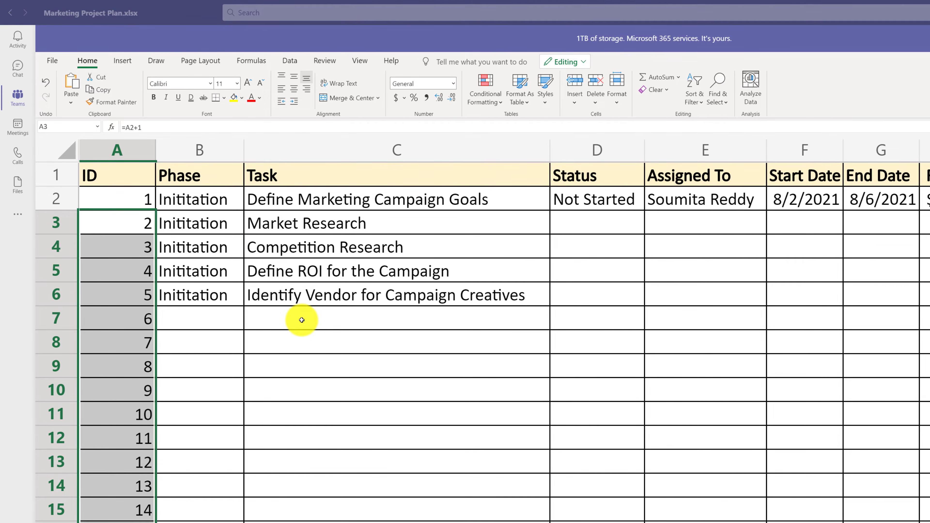
- Enter the tasks Pilot Marketing Video and Blog Post in C7 and Pilot Marketing Publishing Materials in C8
{"action": "left_click", "coordinate": [302, 320]}
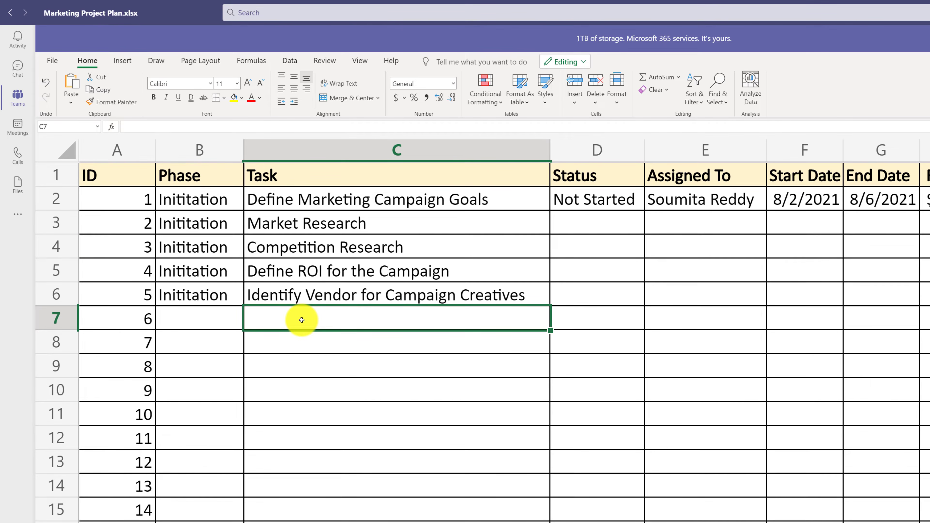
{"action": "type", "text": "Pilot Marketing Video"}
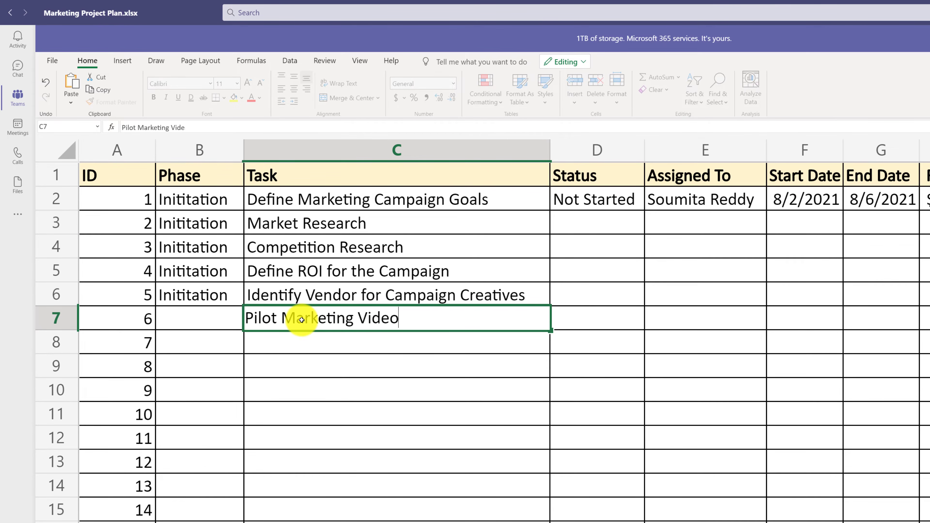
{"action": "type", "text": " and Blog Post"}
{"action": "key", "text": "Return"}
{"action": "type", "text": "Pi"}
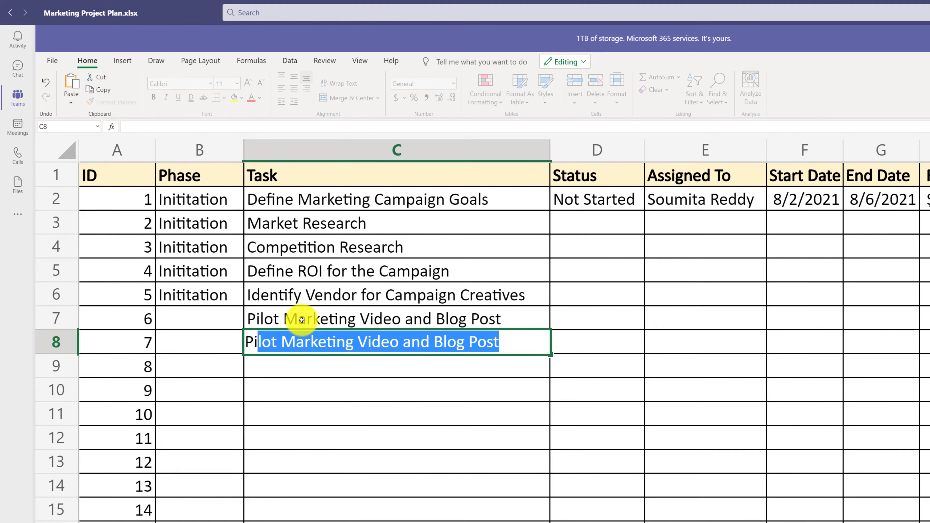
{"action": "type", "text": "lot Marketing "}
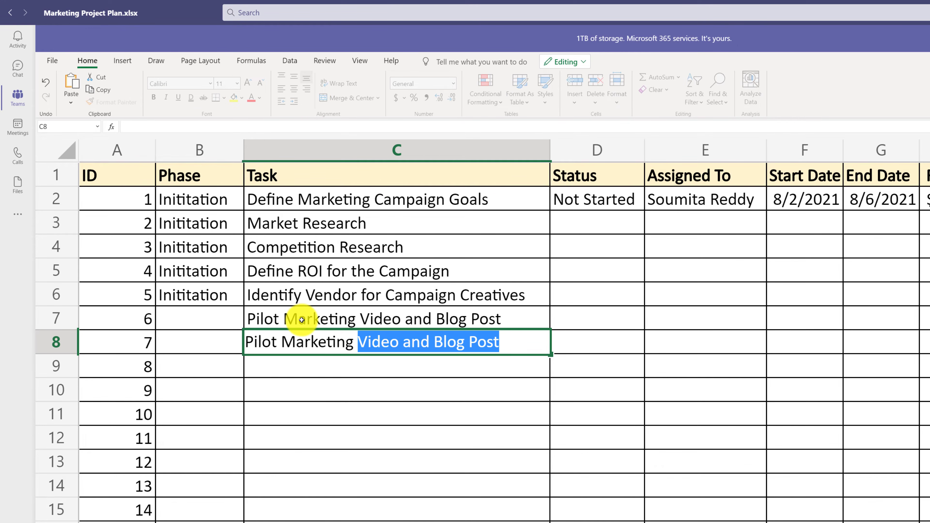
{"action": "type", "text": "Publishing Materials"}
{"action": "key", "text": "Return"}
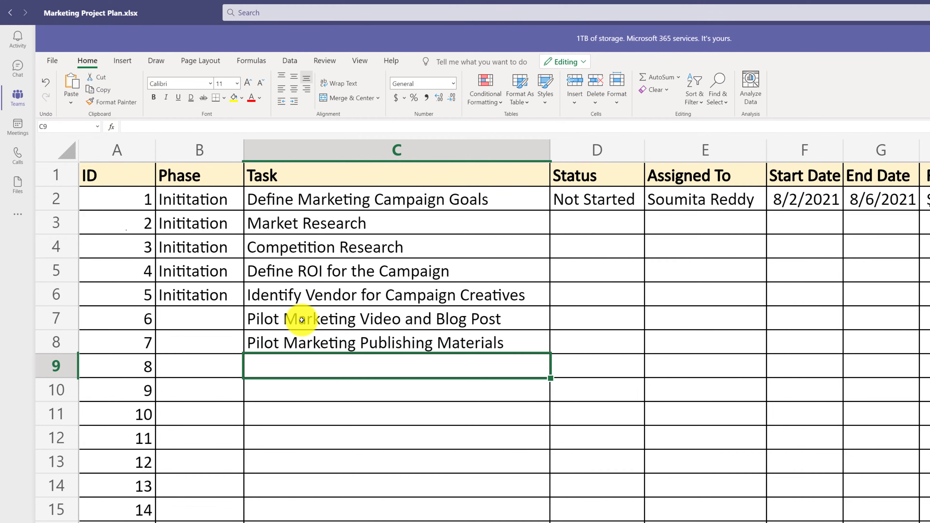
- Enter the task Pilot Creative Materials in C9 and choose POC as the phase for the tasks in B7 to B9
{"action": "type", "text": "Pilot Creative Materials"}
{"action": "key", "text": "Return"}
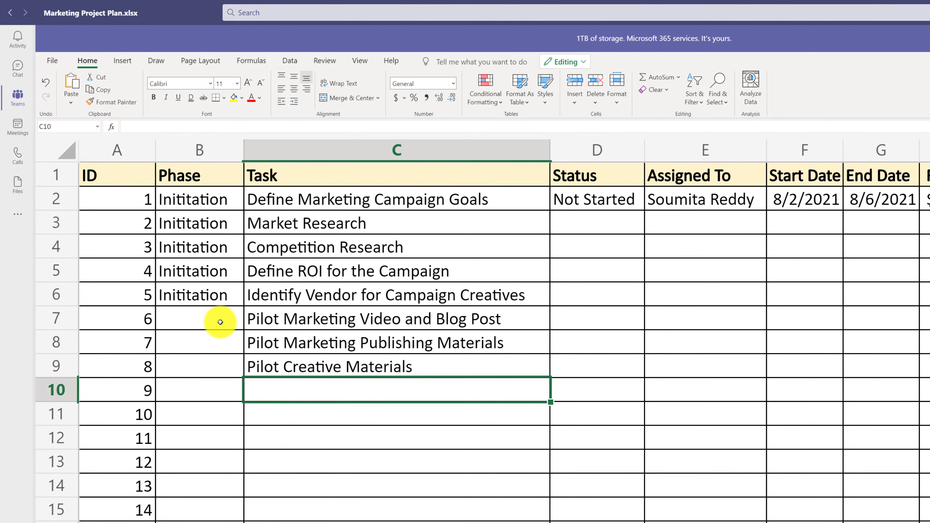
{"action": "left_click", "coordinate": [220, 322]}
{"action": "left_click", "coordinate": [255, 317]}
{"action": "left_click", "coordinate": [198, 375]}
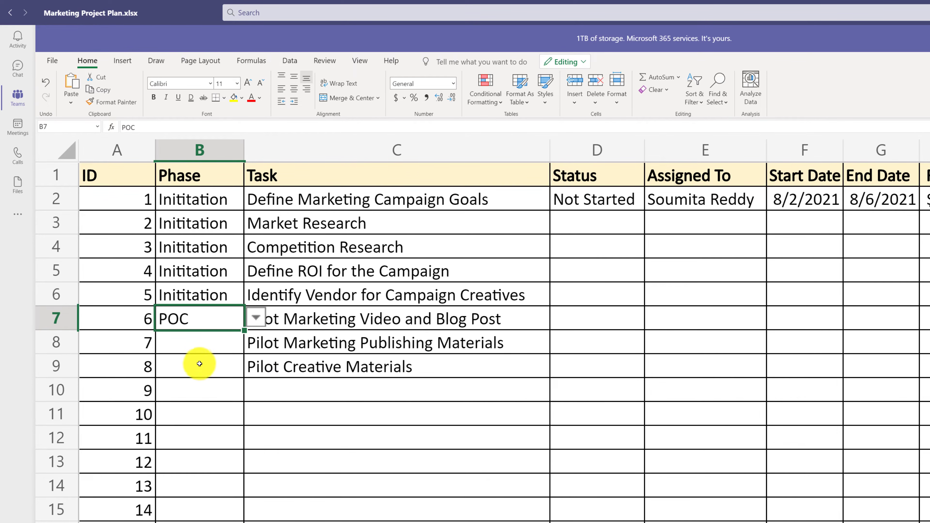
{"action": "left_click", "coordinate": [205, 345]}
{"action": "left_click", "coordinate": [256, 341]}
{"action": "left_click", "coordinate": [184, 401]}
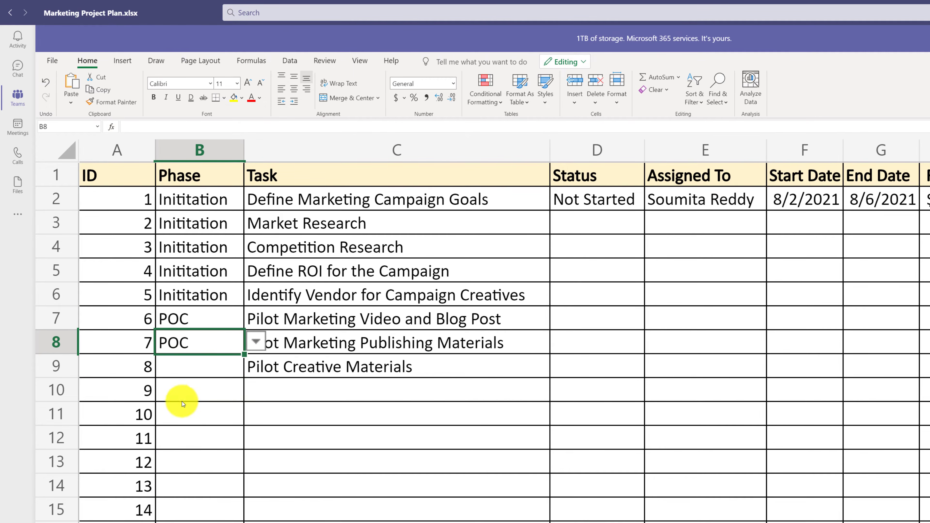
{"action": "left_click", "coordinate": [191, 367]}
{"action": "left_click", "coordinate": [256, 366]}
{"action": "left_click", "coordinate": [182, 425]}
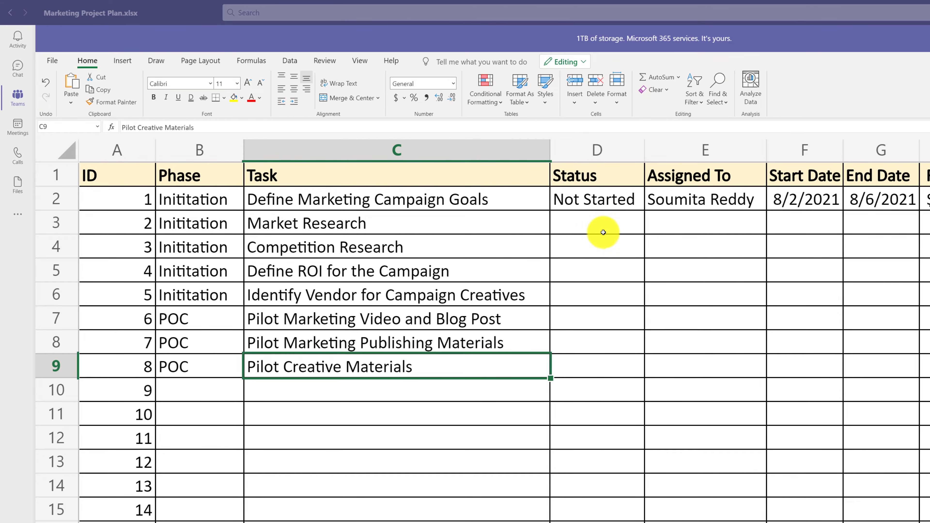
- Set the status of the Market Research and Competition Research tasks in D3 and D4 to In-Progress
{"action": "left_click", "coordinate": [612, 225]}
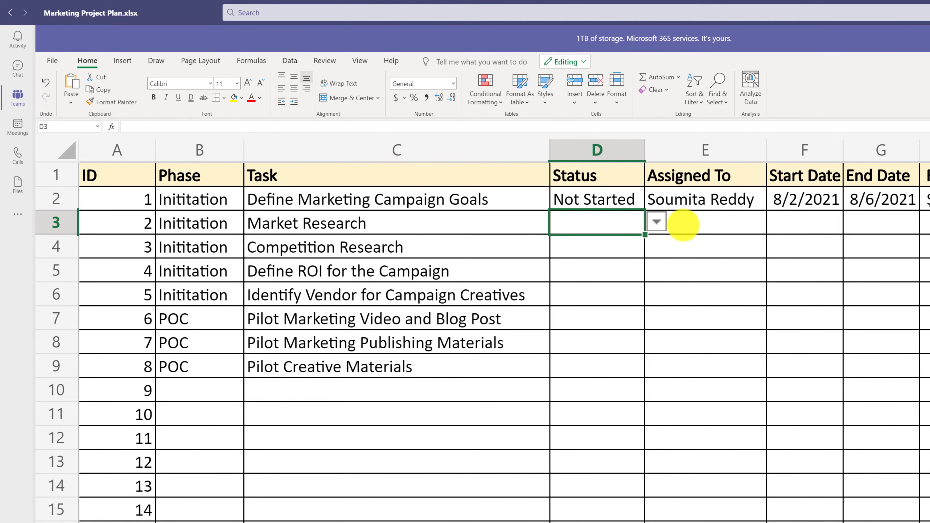
{"action": "left_click", "coordinate": [656, 221]}
{"action": "left_click", "coordinate": [611, 283]}
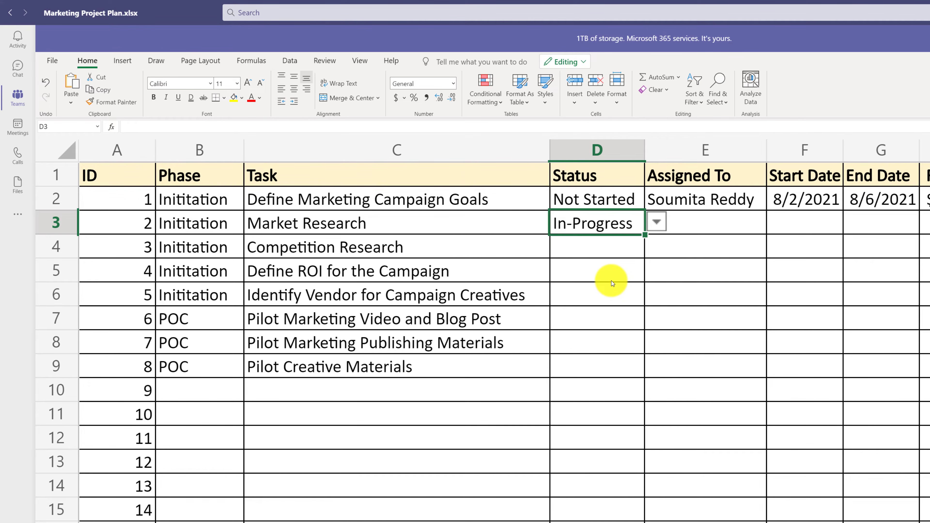
{"action": "left_click", "coordinate": [593, 247]}
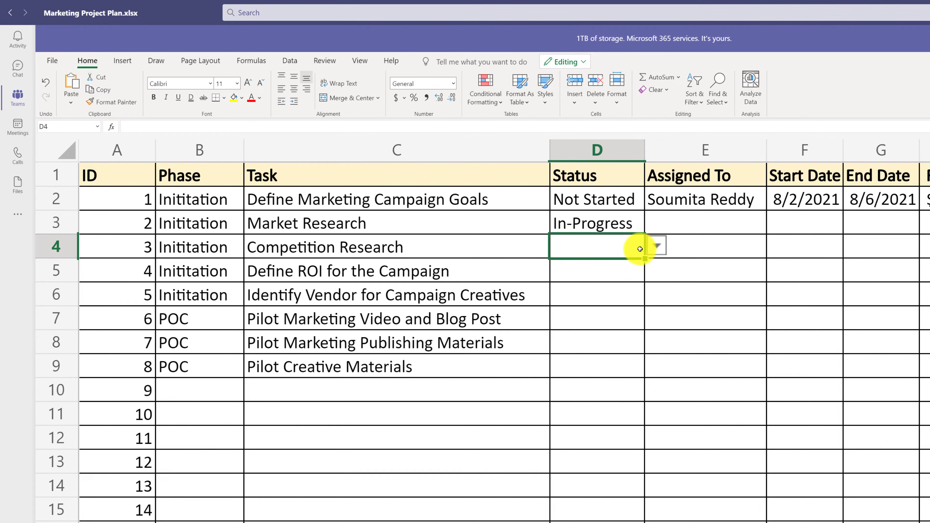
{"action": "left_click", "coordinate": [656, 245]}
{"action": "left_click", "coordinate": [605, 305]}
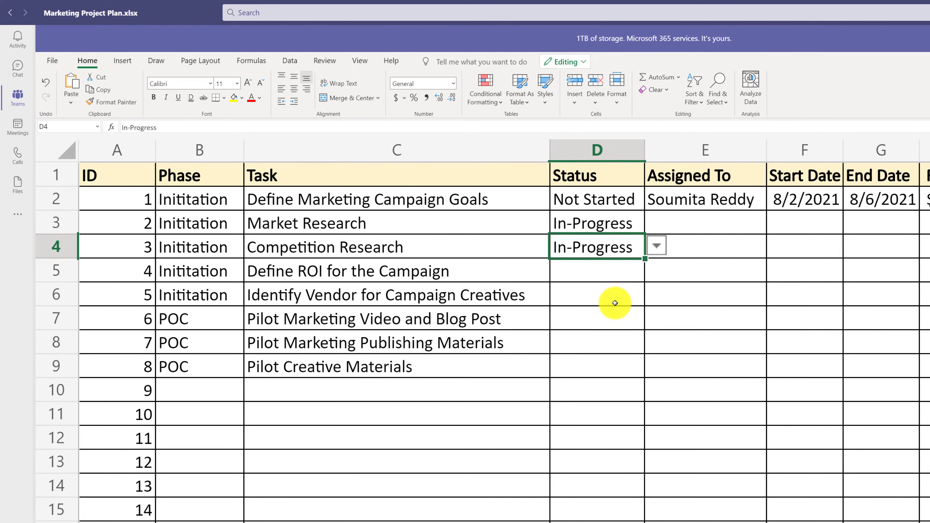
- Set the status of the Define ROI and Identify Vendor tasks in D5 and D6 to Not Started
{"action": "left_click", "coordinate": [623, 272]}
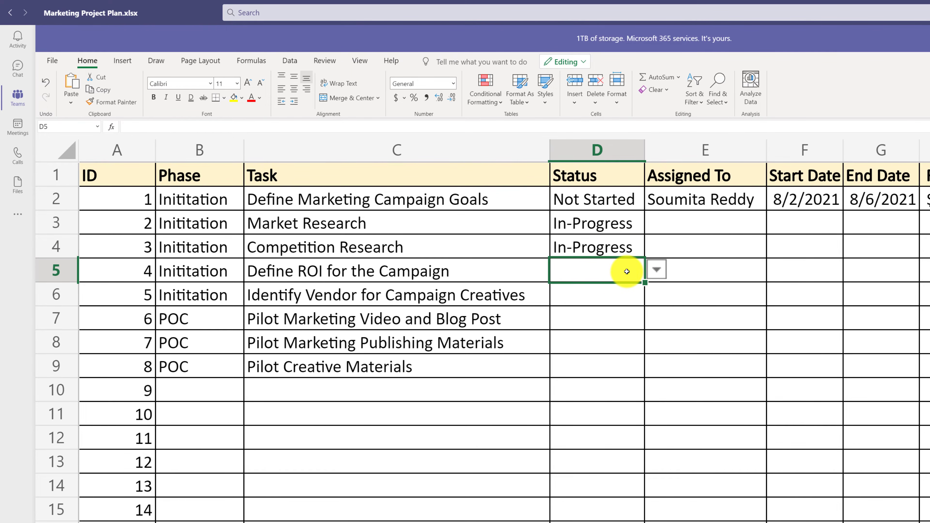
{"action": "left_click", "coordinate": [657, 272]}
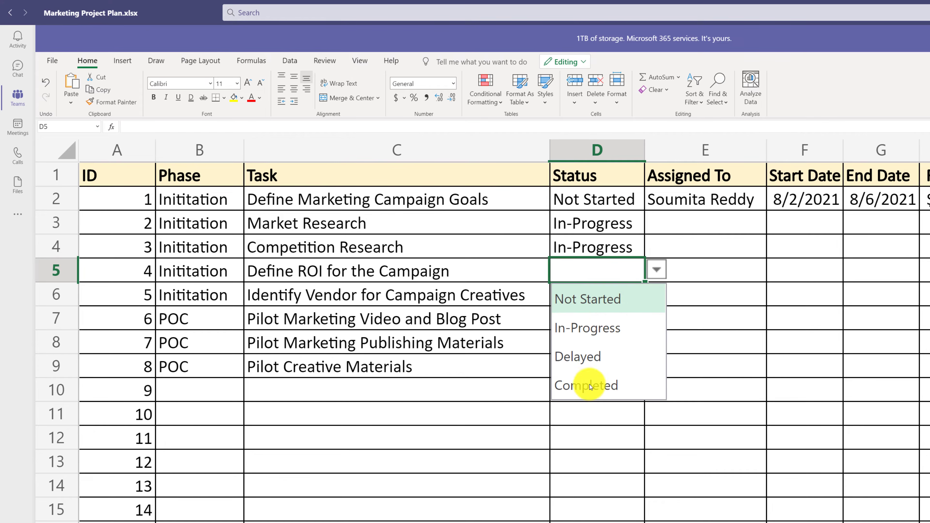
{"action": "left_click", "coordinate": [596, 304]}
{"action": "left_click", "coordinate": [600, 296]}
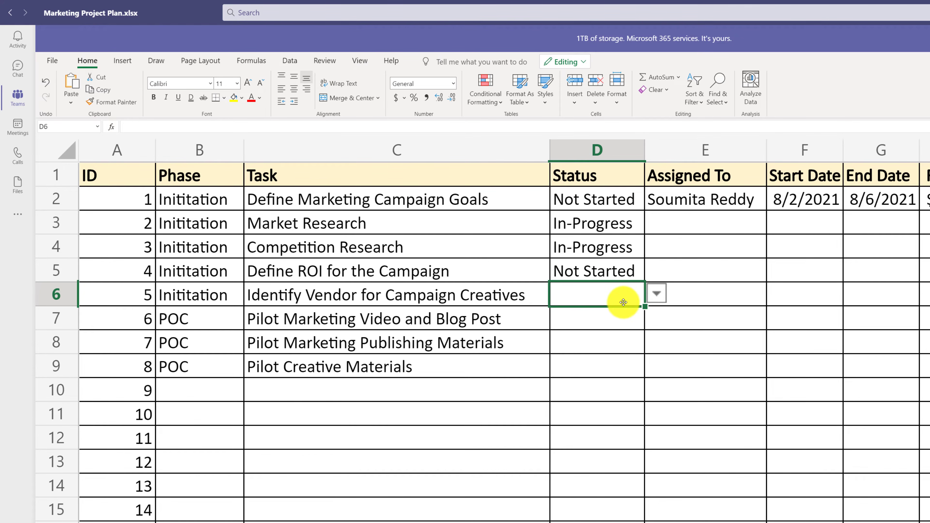
{"action": "left_click", "coordinate": [658, 295]}
{"action": "left_click", "coordinate": [605, 322]}
{"action": "left_click", "coordinate": [605, 322]}
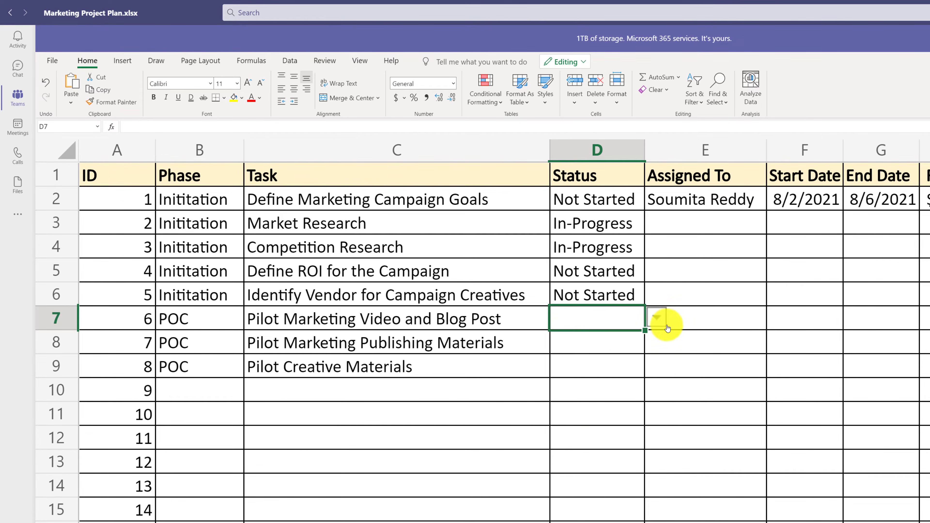
- Set the status of the Pilot Marketing Video task in D7 to In-Progress and the pilot tasks in D8 and D9 to Not Started
{"action": "left_click", "coordinate": [656, 318]}
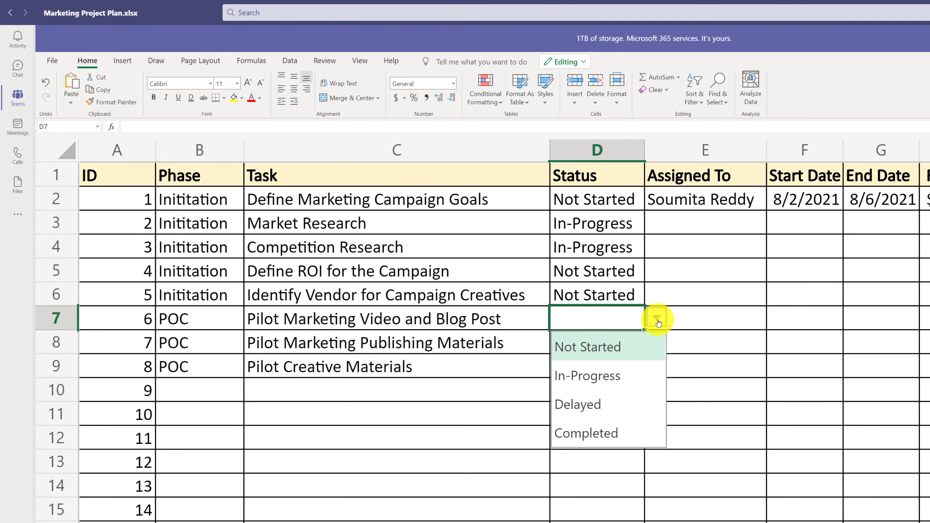
{"action": "left_click", "coordinate": [598, 377]}
{"action": "left_click", "coordinate": [601, 342]}
{"action": "left_click", "coordinate": [657, 341]}
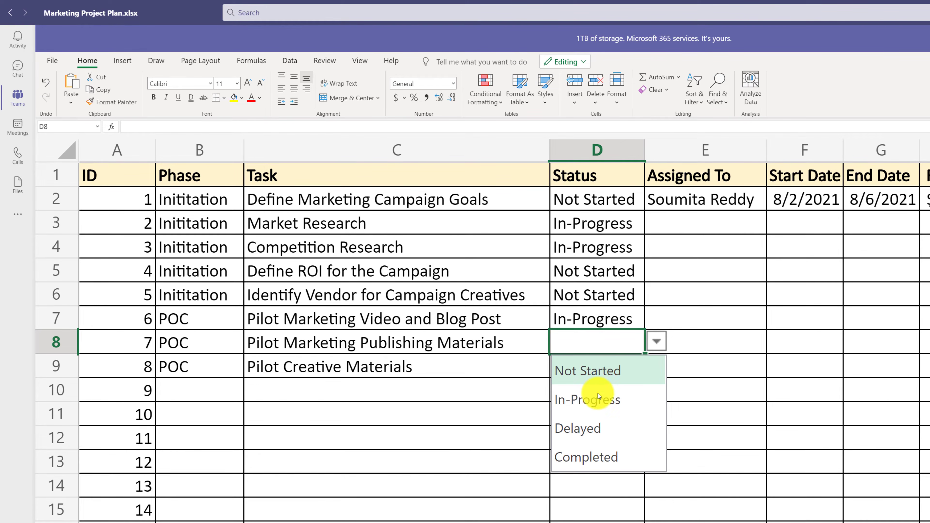
{"action": "left_click", "coordinate": [597, 370]}
{"action": "left_click", "coordinate": [597, 370]}
{"action": "left_click", "coordinate": [656, 365]}
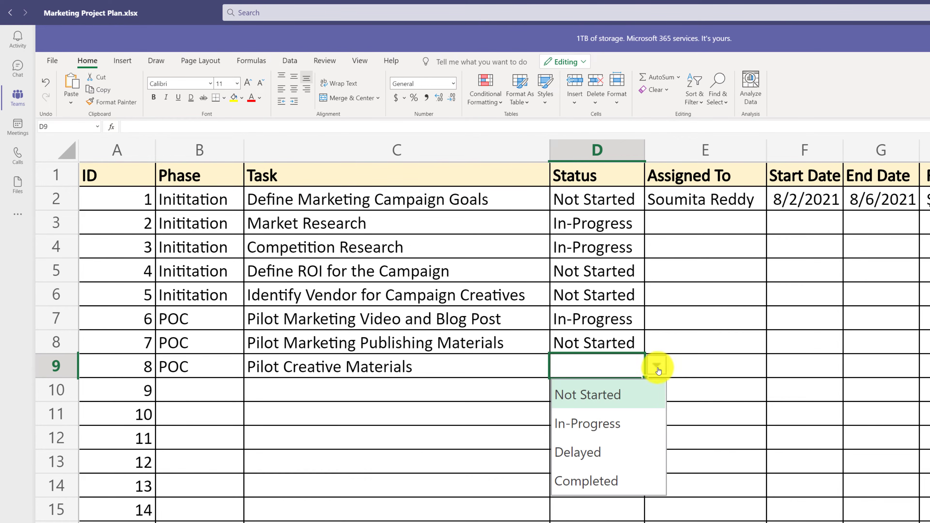
{"action": "left_click", "coordinate": [607, 394]}
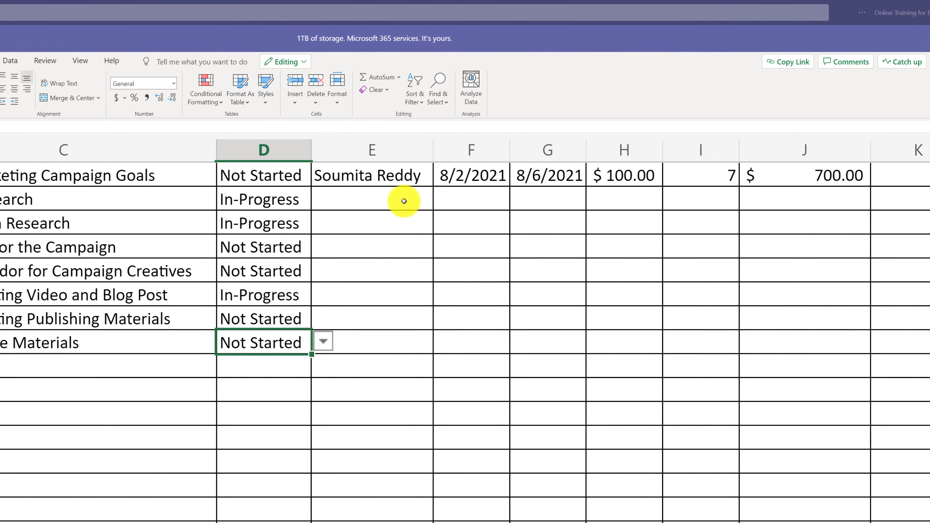
- Enter the assignees' names for the tasks in E3 to E8 and TBD in E9
{"action": "left_click", "coordinate": [404, 201]}
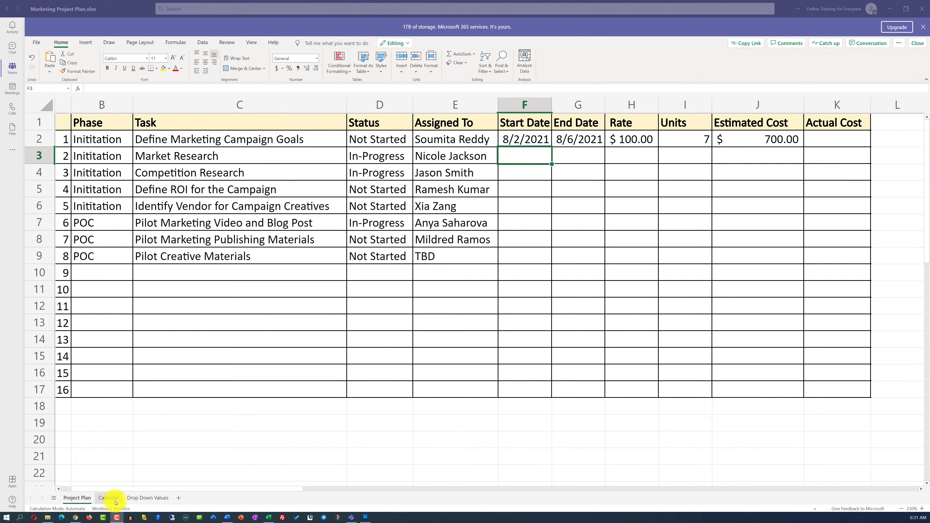
- Consult the August and September 2021 calendars on the Calendar sheet, enlarged to 140%, for scheduling the tasks
{"action": "left_click", "coordinate": [114, 499]}
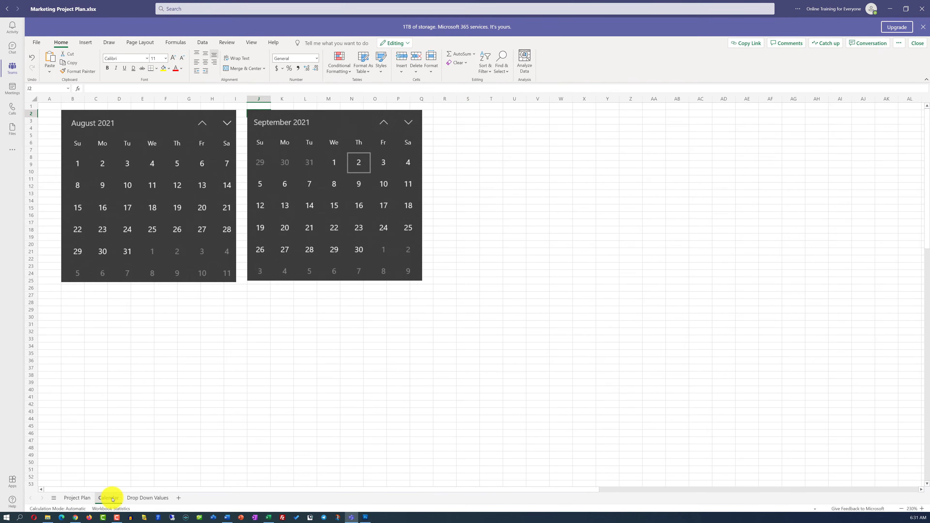
{"action": "left_click", "coordinate": [921, 509]}
{"action": "left_click", "coordinate": [922, 508]}
{"action": "left_click", "coordinate": [922, 509]}
{"action": "left_click", "coordinate": [921, 509]}
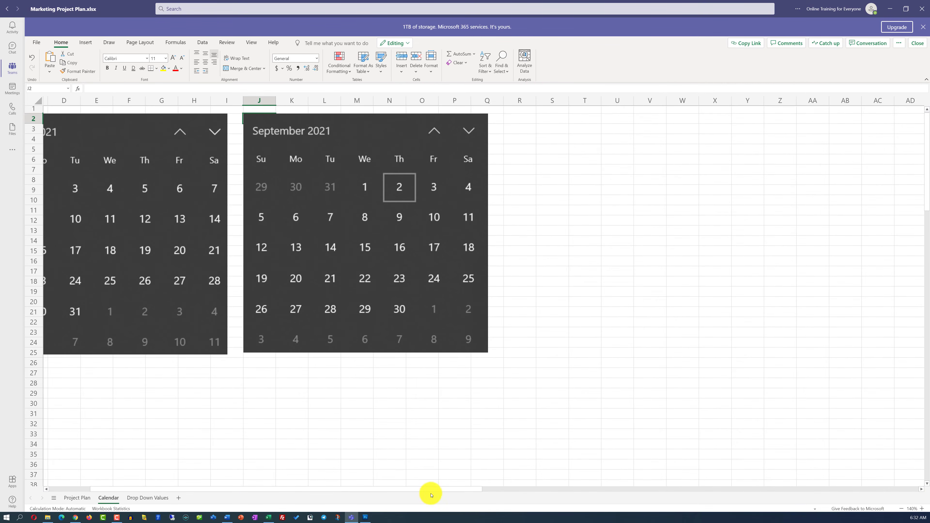
{"action": "left_click_drag", "start_coordinate": [430, 490], "coordinate": [372, 486]}
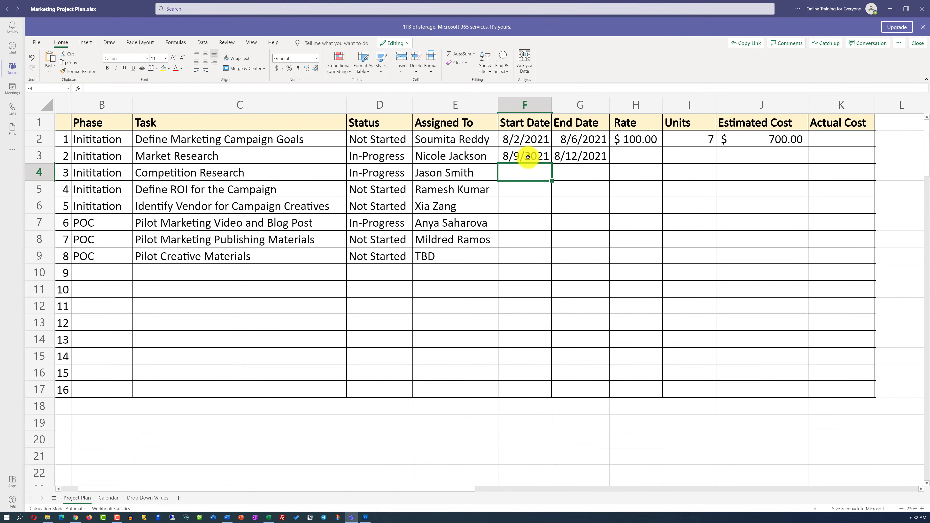
- Fill the Market Research dates 8/9/2021 and 8/12/2021 from F3:G3 down to row 5
{"action": "left_click_drag", "start_coordinate": [527, 157], "coordinate": [596, 162]}
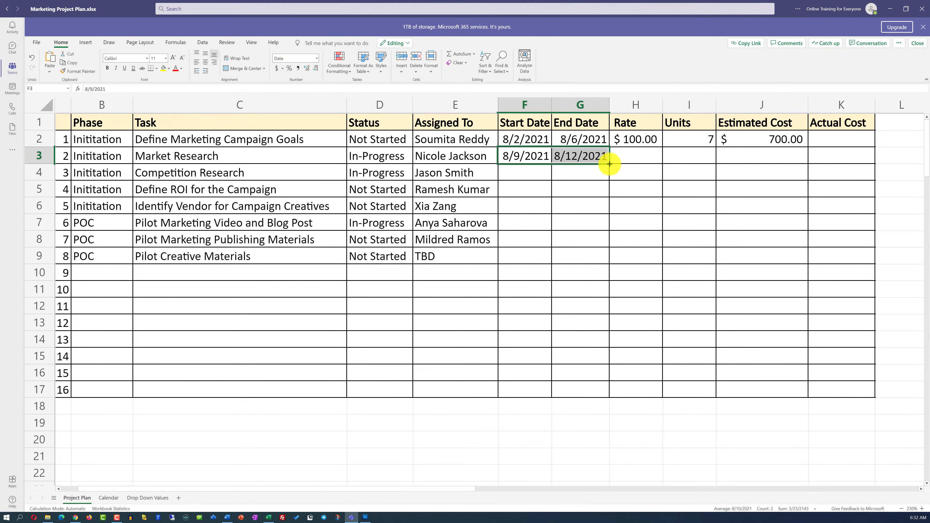
{"action": "left_click_drag", "start_coordinate": [609, 164], "coordinate": [608, 186]}
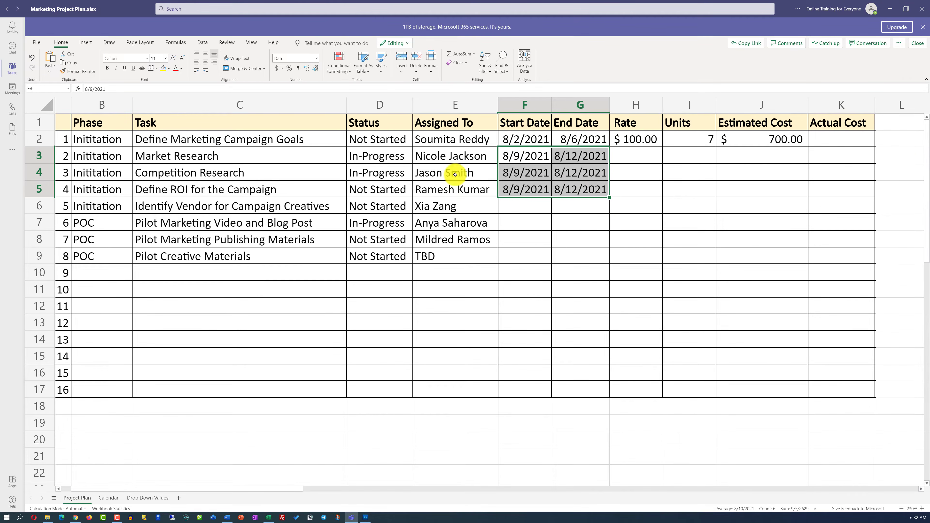
- Give the Identify Vendor for Campaign Creatives task a start date of 8/2/2021 and an end date of 8/31/2021 in row 6
{"action": "left_click", "coordinate": [227, 212]}
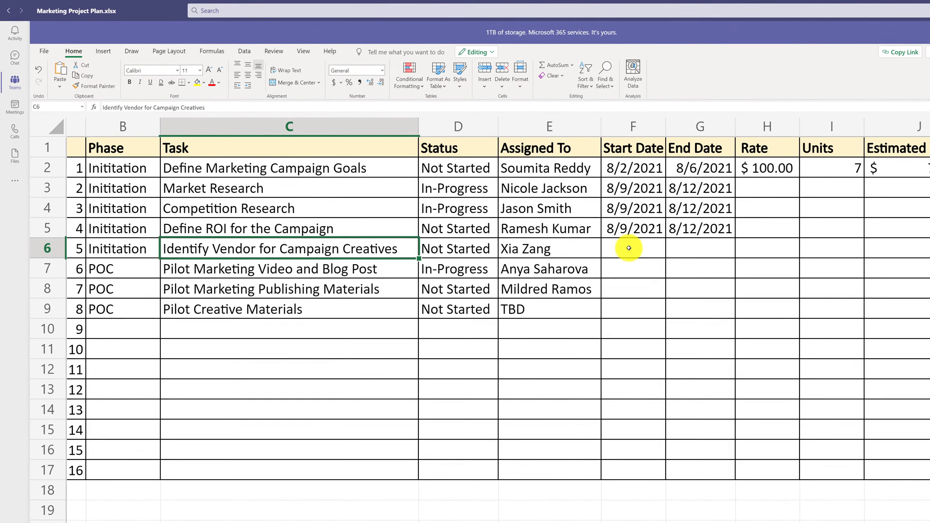
{"action": "left_click", "coordinate": [629, 248]}
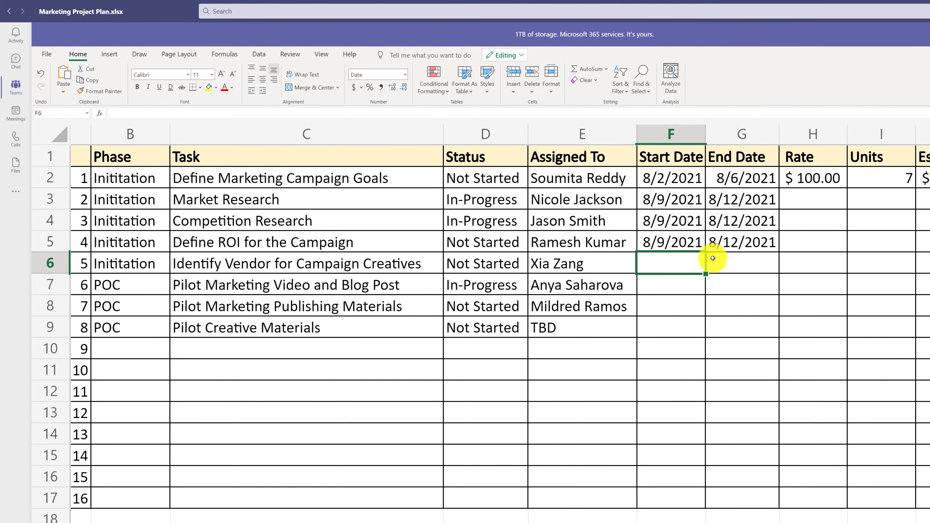
{"action": "type", "text": "8/2/2021"}
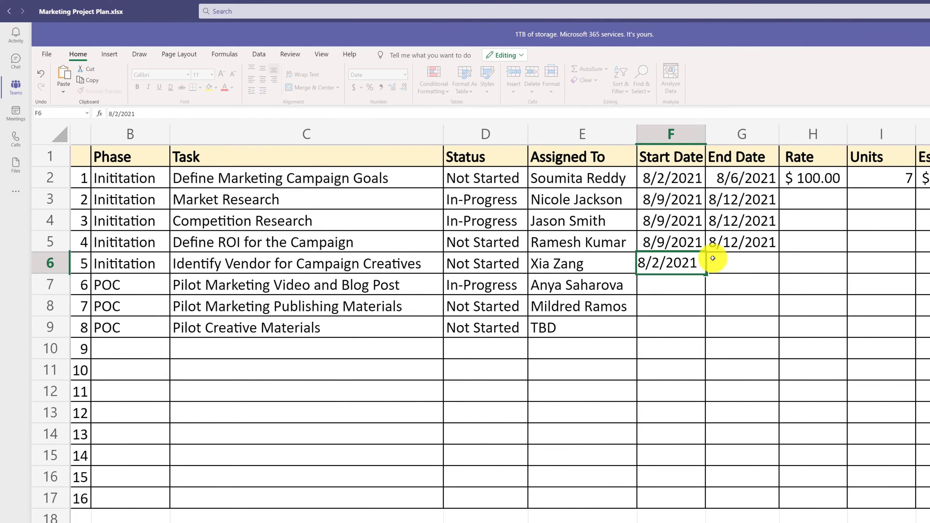
{"action": "key", "text": "Tab"}
{"action": "type", "text": "8/31/2021"}
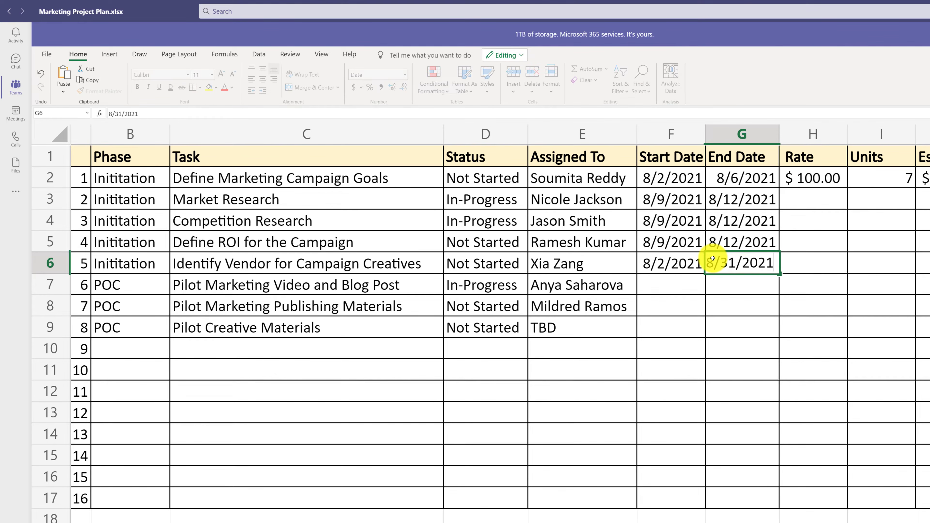
{"action": "key", "text": "ctrl+Return"}
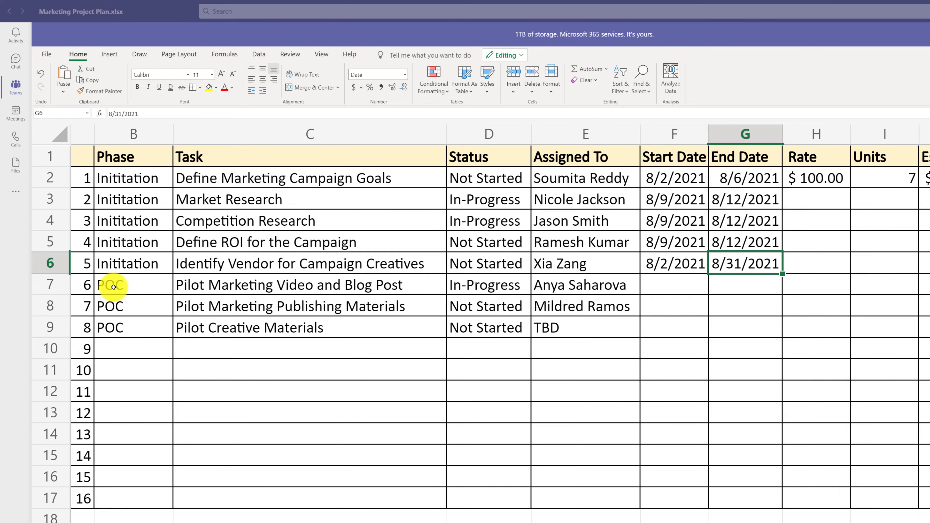
{"action": "left_click_drag", "start_coordinate": [125, 288], "coordinate": [139, 332]}
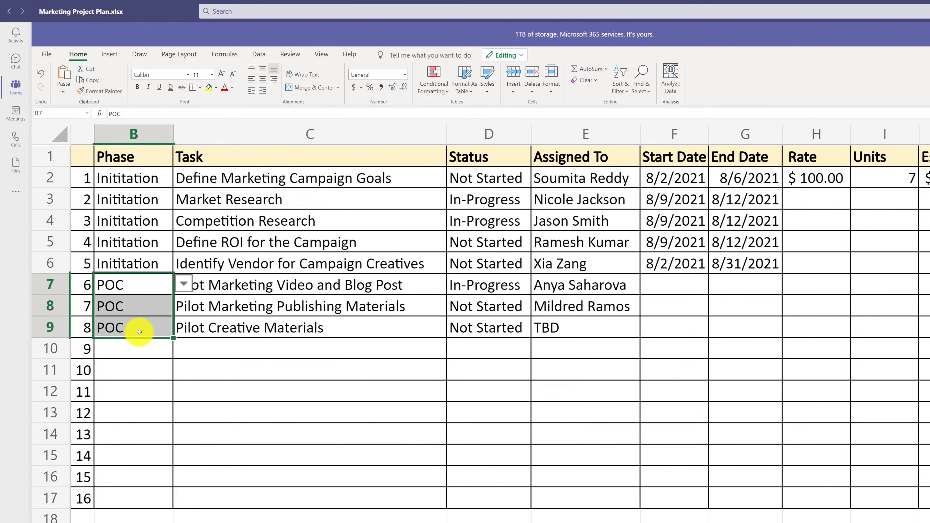
{"action": "left_click_drag", "start_coordinate": [134, 180], "coordinate": [163, 276]}
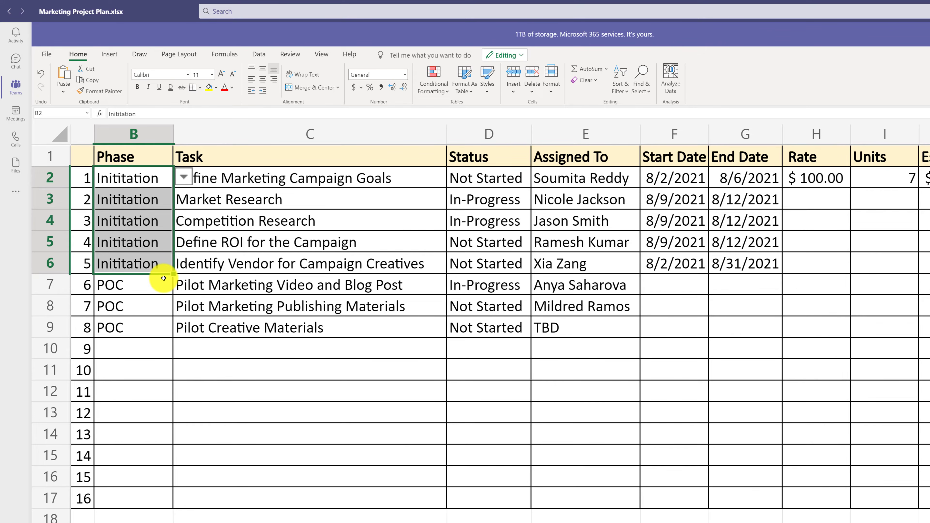
{"action": "left_click", "coordinate": [744, 265]}
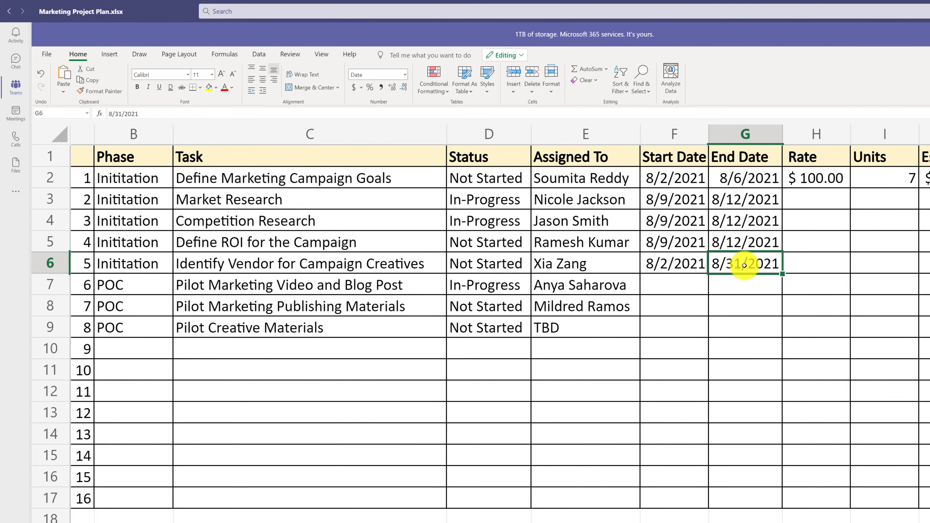
- Enter start date 8/6/2021 and end date 8/24/2021 for Pilot Marketing Video and Blog Post in row 7, and fill them down to row 9
{"action": "left_click", "coordinate": [665, 290]}
{"action": "type", "text": "8/6/2021"}
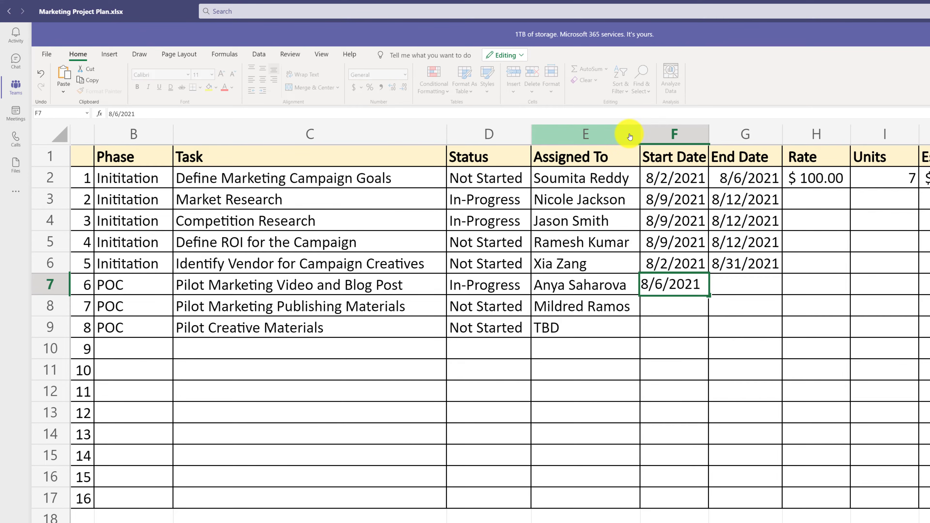
{"action": "key", "text": "Tab"}
{"action": "type", "text": "8/24/2"}
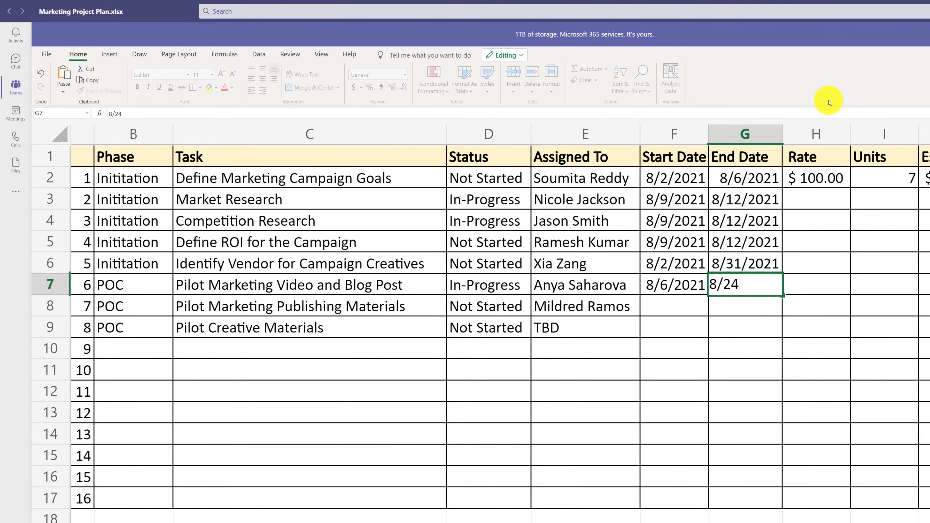
{"action": "type", "text": "021"}
{"action": "left_click_drag", "start_coordinate": [685, 287], "coordinate": [748, 292]}
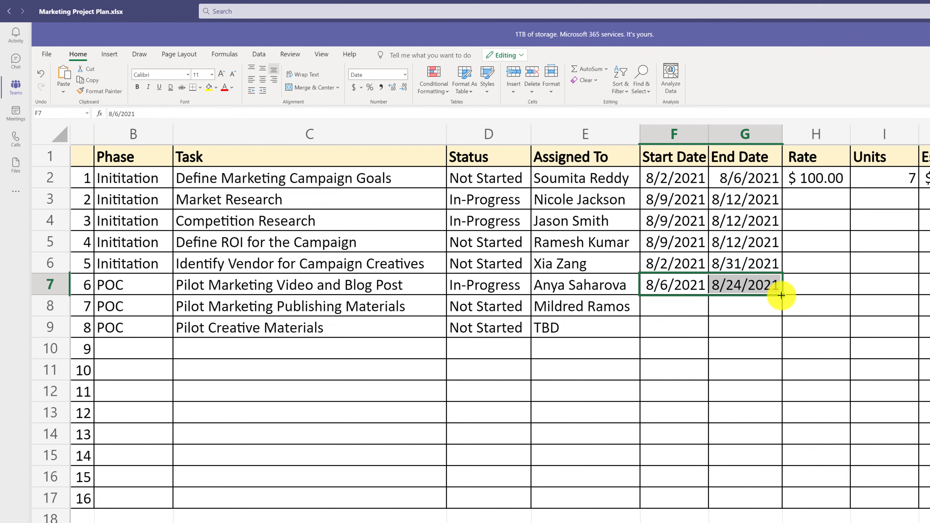
{"action": "left_click_drag", "start_coordinate": [782, 295], "coordinate": [782, 316]}
- Fill the $100.00 rate from H2 down to H9 for all listed tasks
{"action": "left_click", "coordinate": [841, 183]}
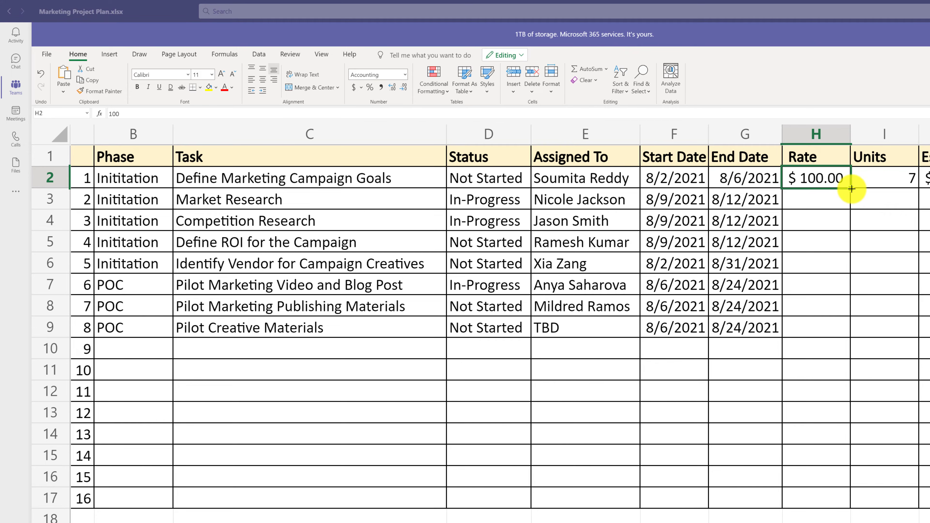
{"action": "left_click_drag", "start_coordinate": [851, 189], "coordinate": [845, 333]}
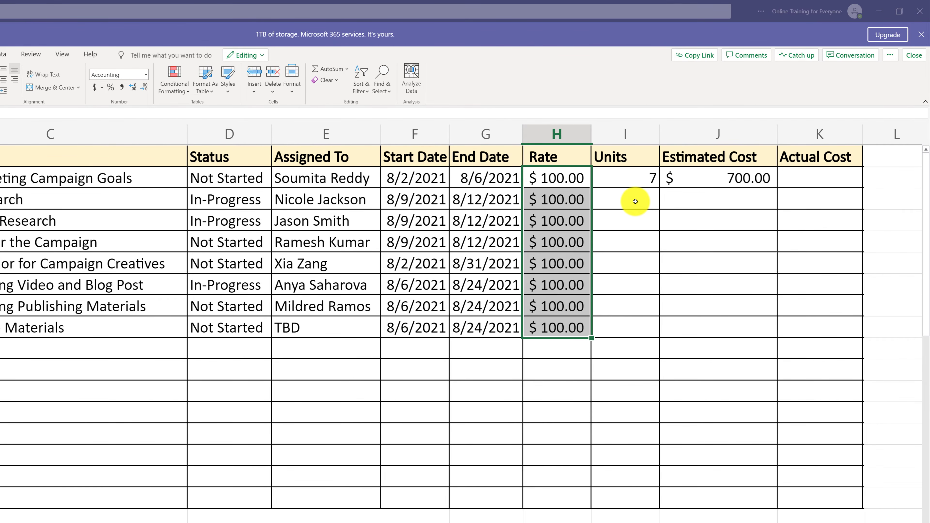
- Enter 32 units for the Market Research task in I3
{"action": "left_click", "coordinate": [643, 132]}
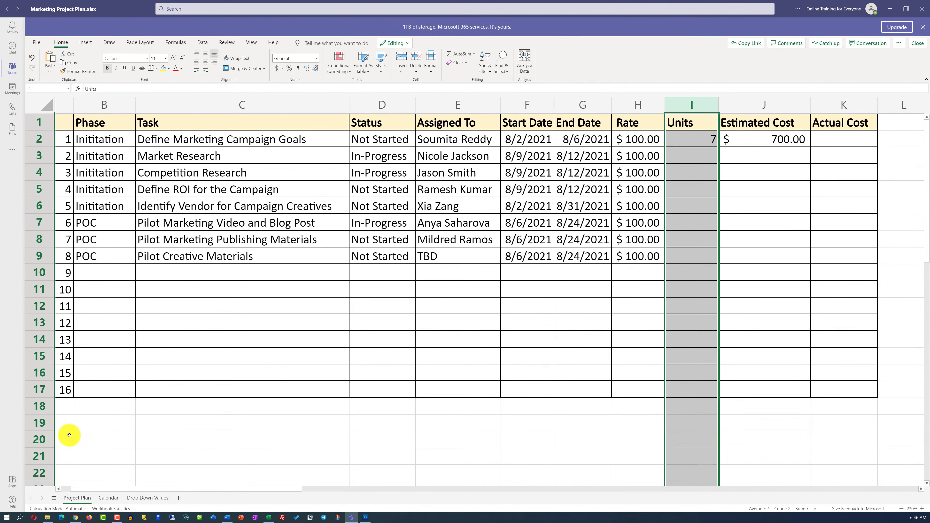
{"action": "left_click", "coordinate": [108, 497]}
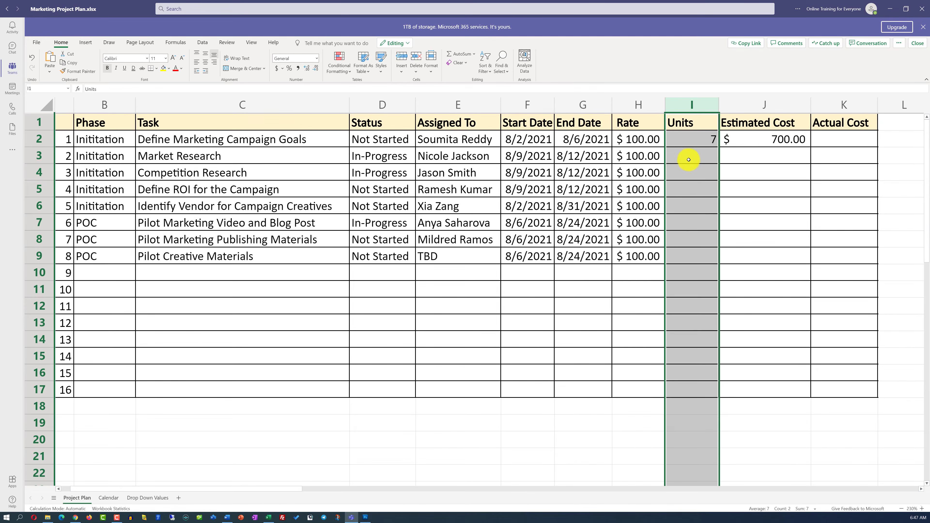
{"action": "left_click", "coordinate": [688, 157]}
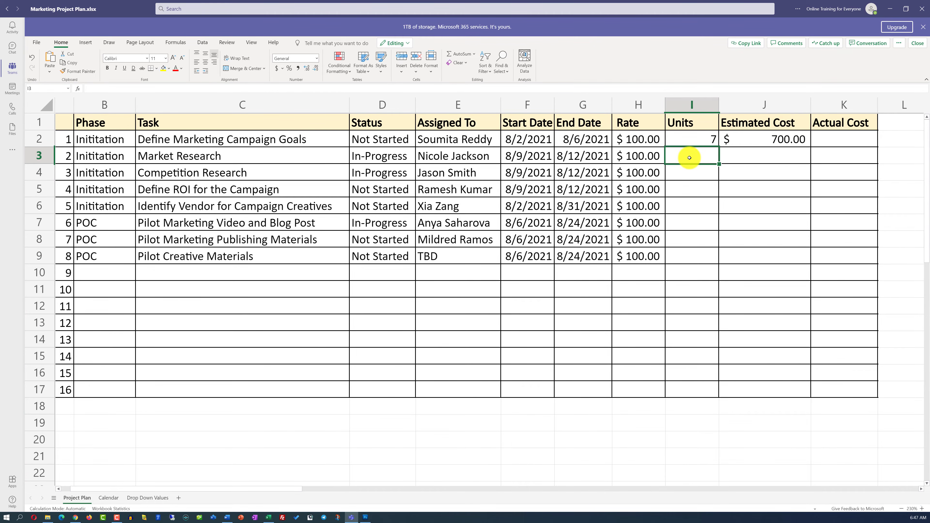
{"action": "type", "text": "32"}
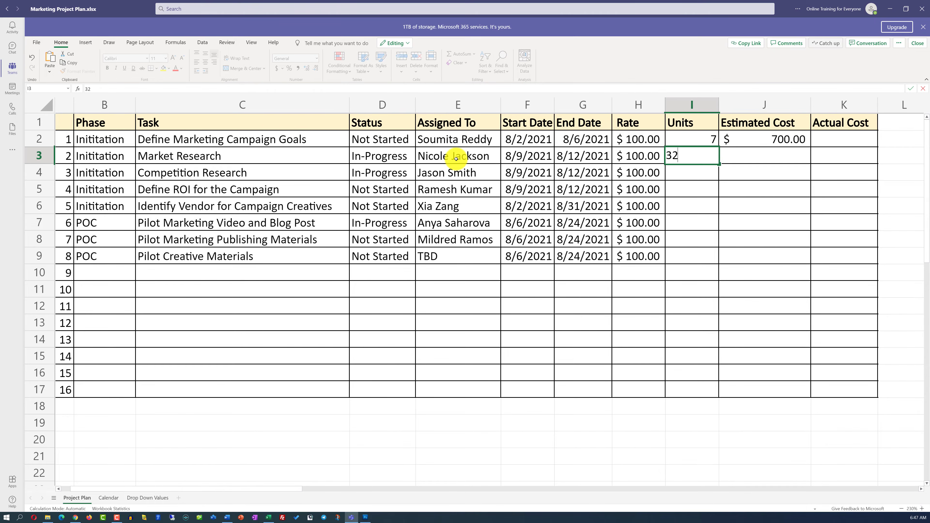
- Fill the Estimated Cost formula from J2 down to row 17
{"action": "left_click", "coordinate": [775, 139]}
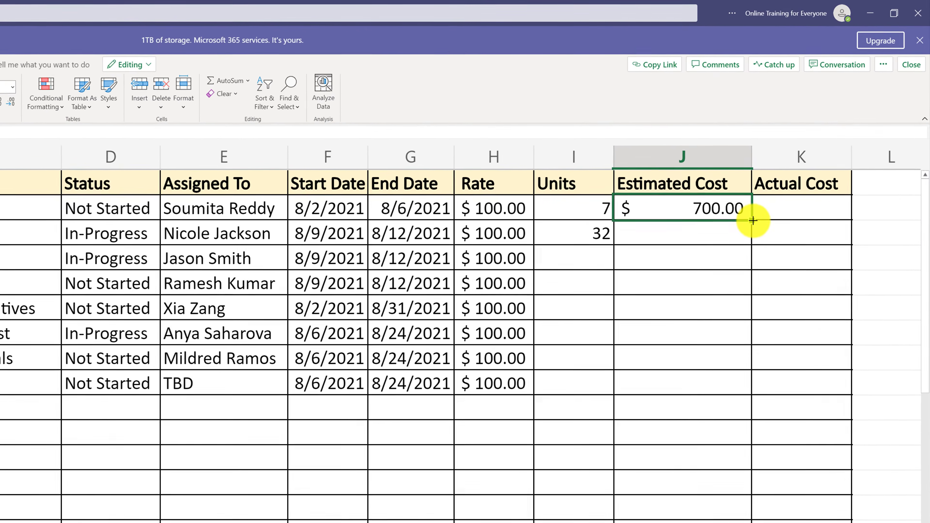
{"action": "left_click_drag", "start_coordinate": [748, 244], "coordinate": [747, 520]}
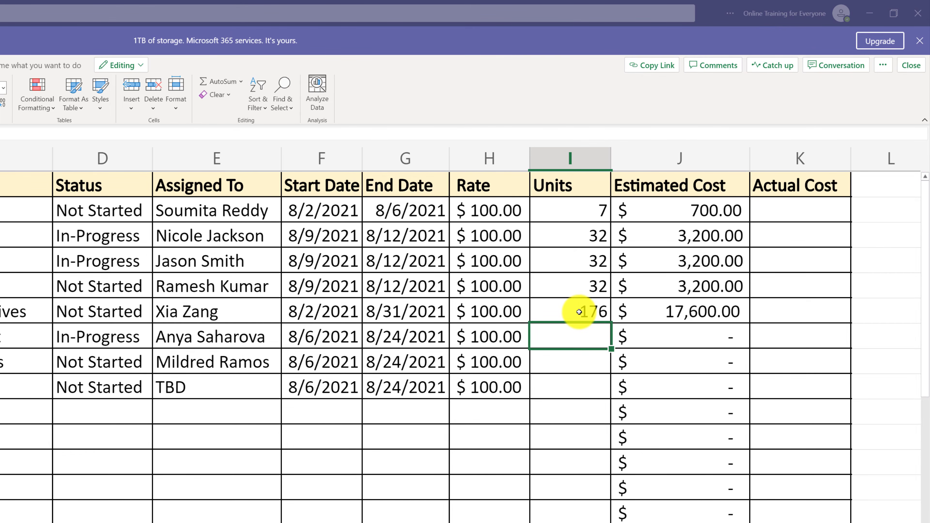
{"action": "left_click_drag", "start_coordinate": [579, 312], "coordinate": [588, 236]}
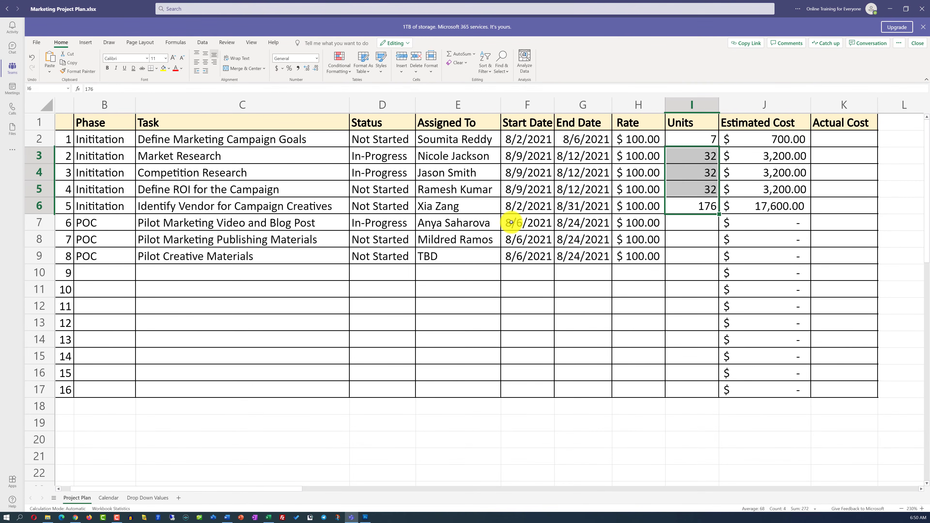
- Change the month of the three POC tasks' start dates in F7:F9 so each reads 9/6/2021
{"action": "double_click", "coordinate": [510, 222]}
{"action": "left_click_drag", "start_coordinate": [508, 222], "coordinate": [502, 256]}
{"action": "type", "text": "9"}
{"action": "double_click", "coordinate": [508, 240]}
{"action": "type", "text": "9"}
{"action": "double_click", "coordinate": [508, 257]}
{"action": "type", "text": "9"}
- Change the month of the three POC tasks' end dates in G7:G9 so each reads 9/24/2021
{"action": "double_click", "coordinate": [566, 223]}
{"action": "left_click_drag", "start_coordinate": [561, 223], "coordinate": [555, 239]}
{"action": "type", "text": "9"}
{"action": "double_click", "coordinate": [561, 240]}
{"action": "type", "text": "9"}
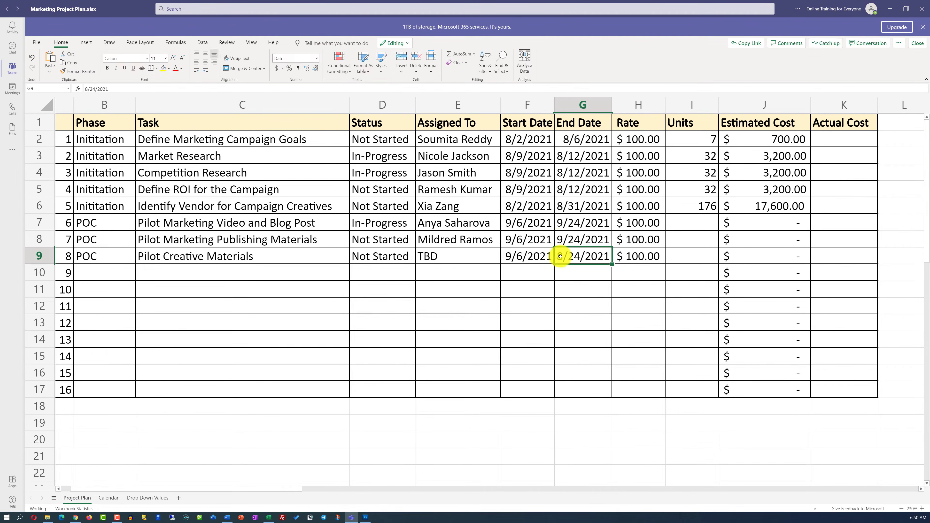
{"action": "type", "text": "9"}
{"action": "key", "text": "Return"}
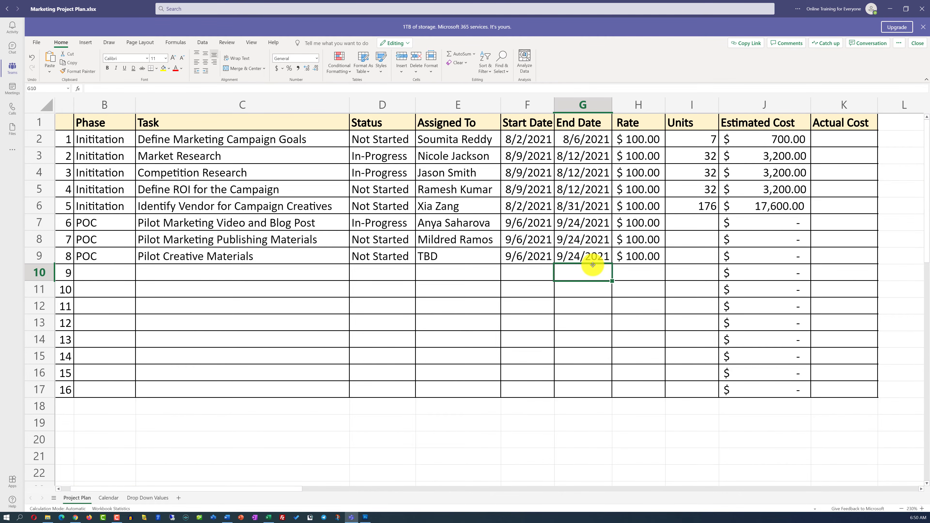
- Enter 120 units for Pilot Marketing Video and Blog Post in I7 and fill the value down to row 9
{"action": "left_click", "coordinate": [690, 223]}
{"action": "type", "text": "100"}
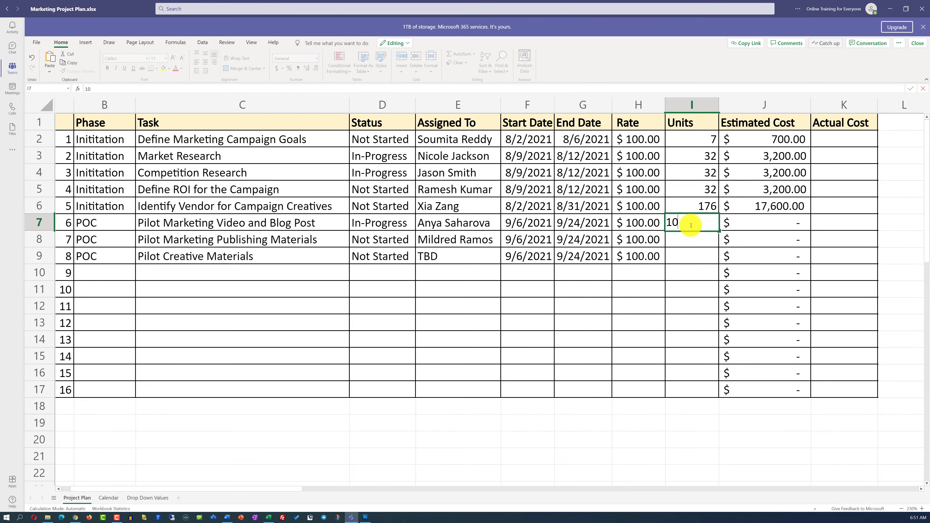
{"action": "key", "text": "BackSpace"}
{"action": "key", "text": "BackSpace"}
{"action": "type", "text": "20"}
{"action": "key", "text": "Return"}
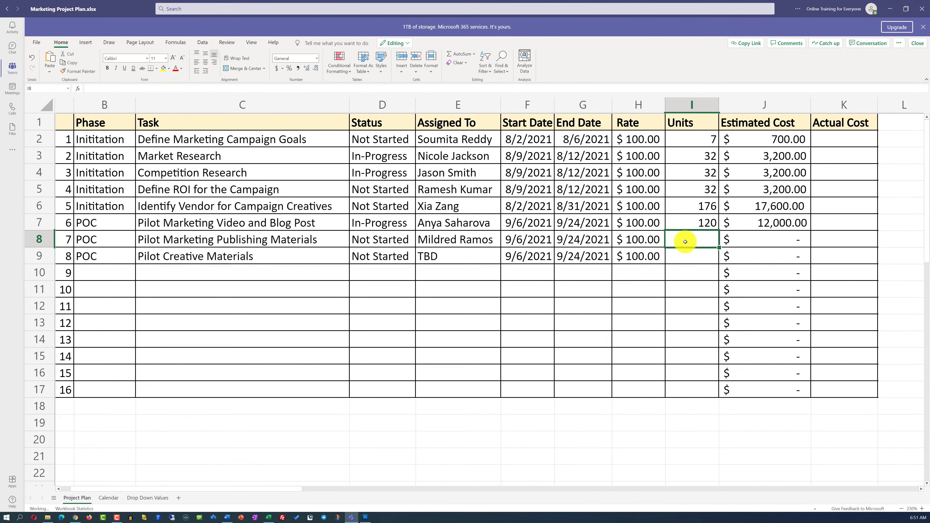
{"action": "left_click", "coordinate": [688, 224]}
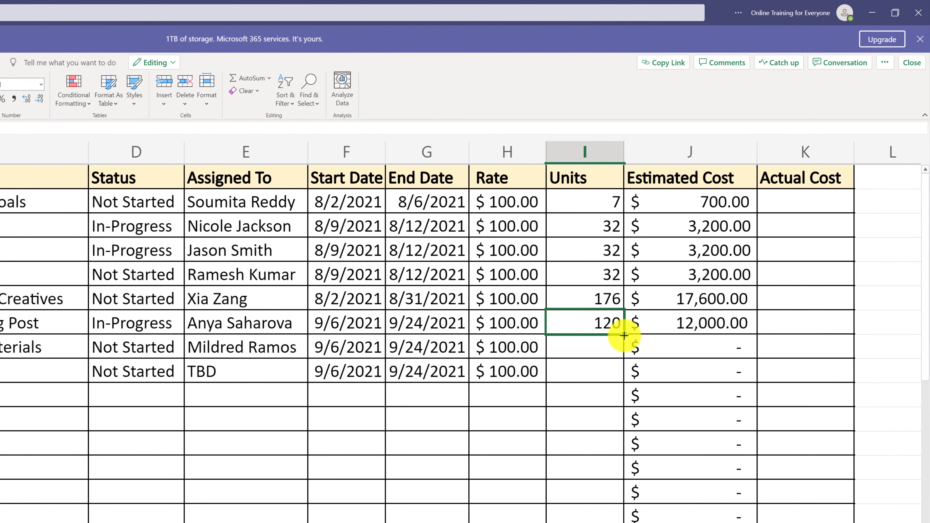
{"action": "left_click_drag", "start_coordinate": [623, 335], "coordinate": [626, 381]}
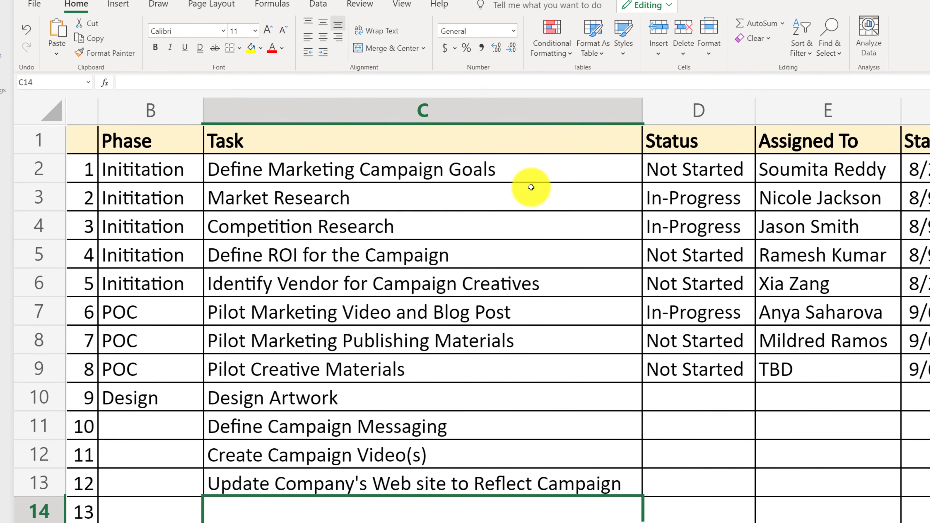
- Fill the Design phase from B10 down to B13
{"action": "left_click", "coordinate": [198, 408]}
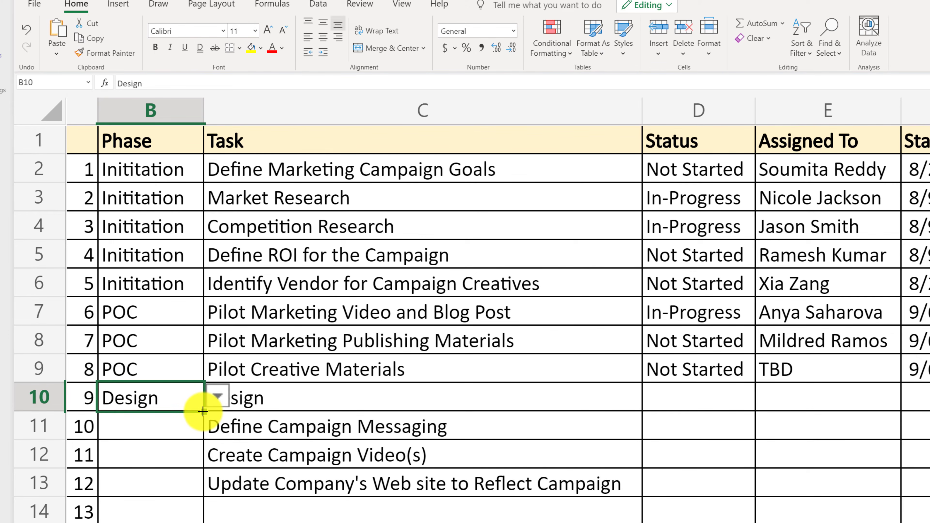
{"action": "left_click_drag", "start_coordinate": [203, 424], "coordinate": [209, 489]}
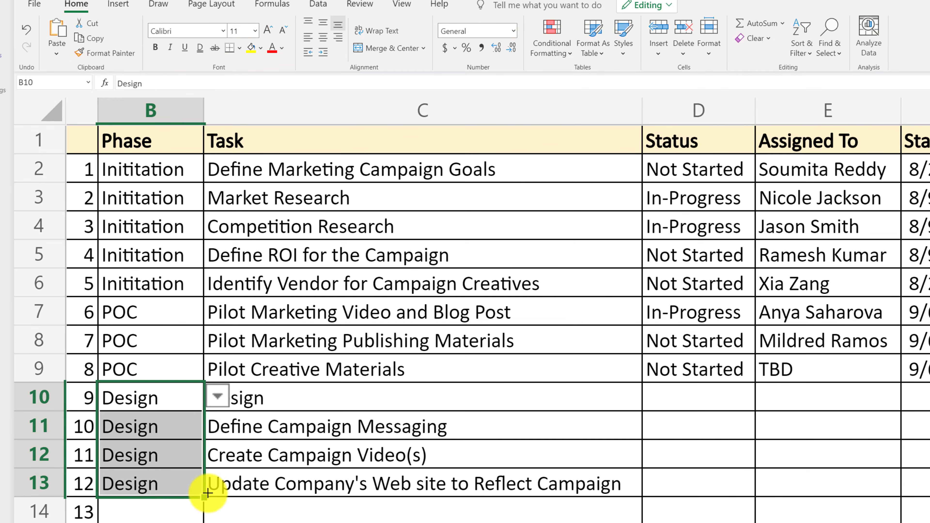
{"action": "left_click", "coordinate": [210, 503]}
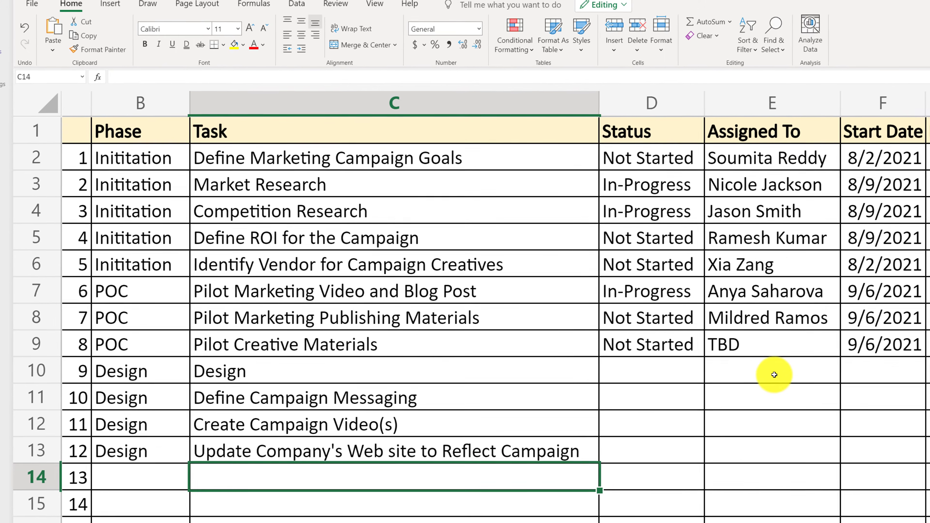
- Assign the four Design tasks in rows 10 to 13 to TBD and fill their status with Not Started from D9
{"action": "left_click", "coordinate": [825, 400]}
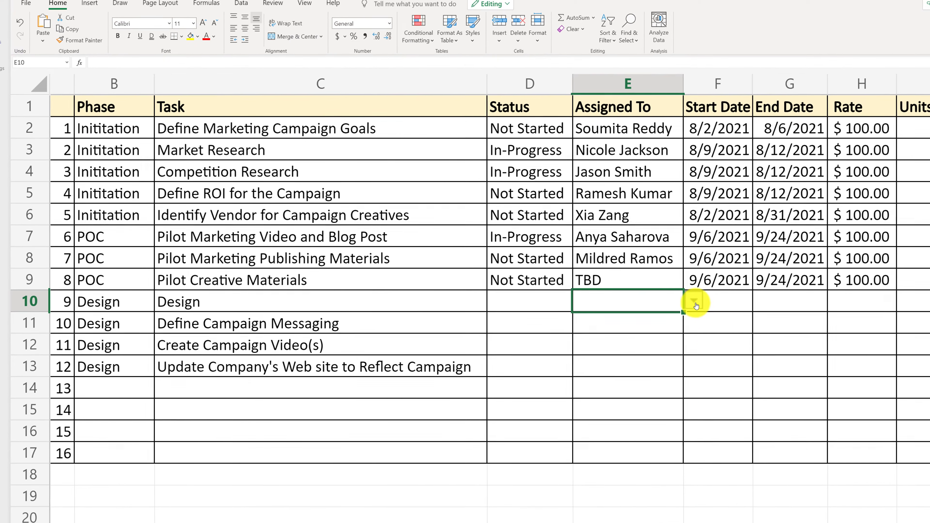
{"action": "left_click", "coordinate": [695, 302]}
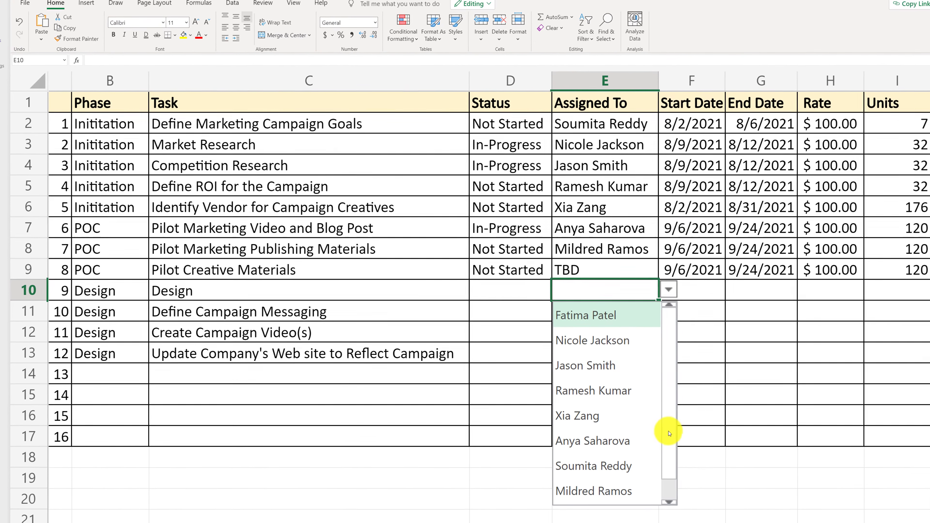
{"action": "scroll", "coordinate": [662, 458], "scroll_direction": "down", "scroll_amount": 1}
{"action": "left_click", "coordinate": [586, 489]}
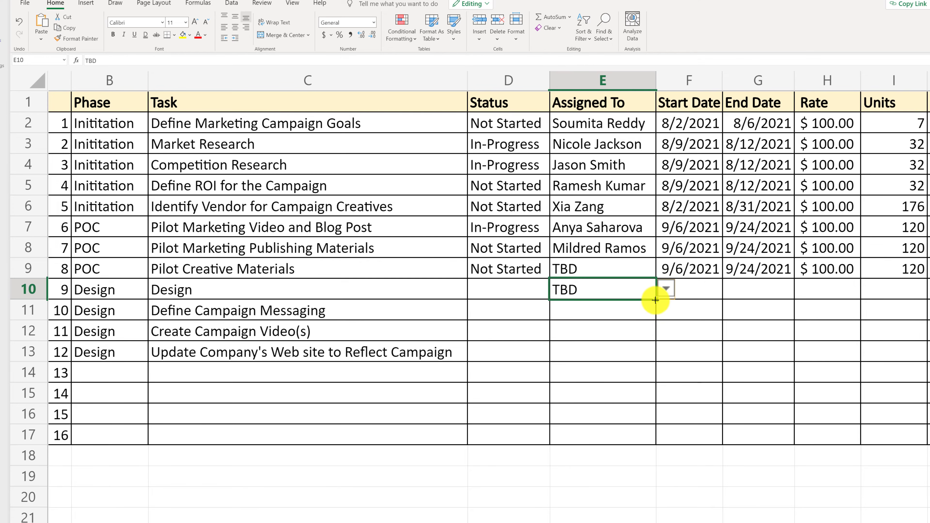
{"action": "left_click_drag", "start_coordinate": [656, 300], "coordinate": [651, 354]}
{"action": "left_click", "coordinate": [543, 271]}
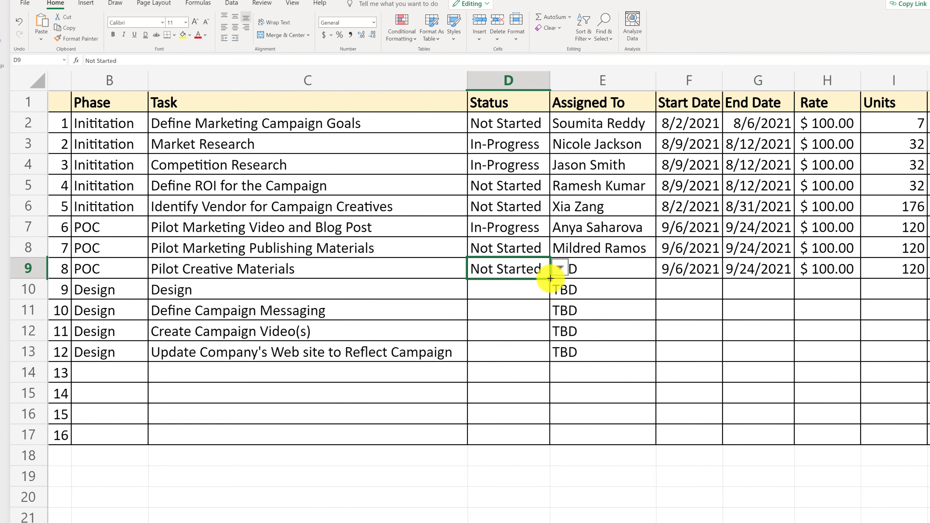
{"action": "left_click_drag", "start_coordinate": [550, 278], "coordinate": [546, 354]}
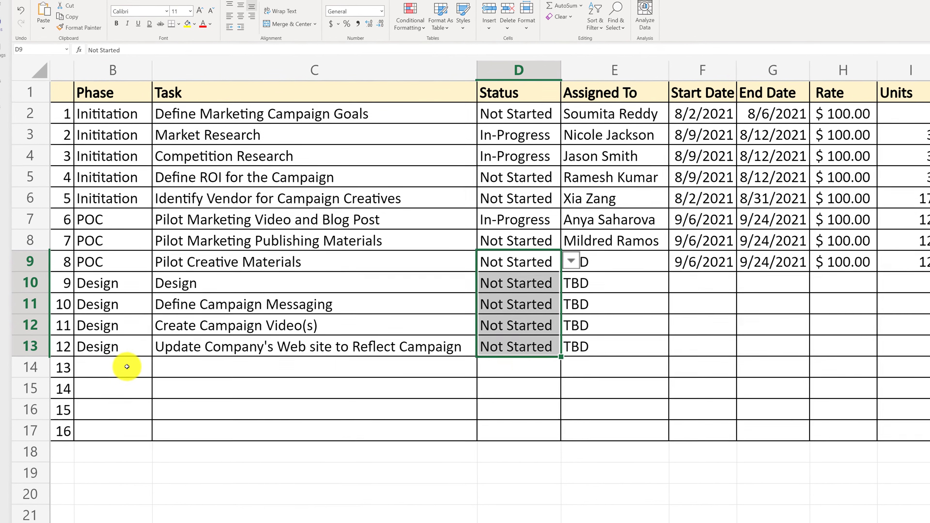
- Set the phase in B14 to Build and fill it down to B17
{"action": "left_click", "coordinate": [124, 372]}
{"action": "left_click", "coordinate": [158, 376]}
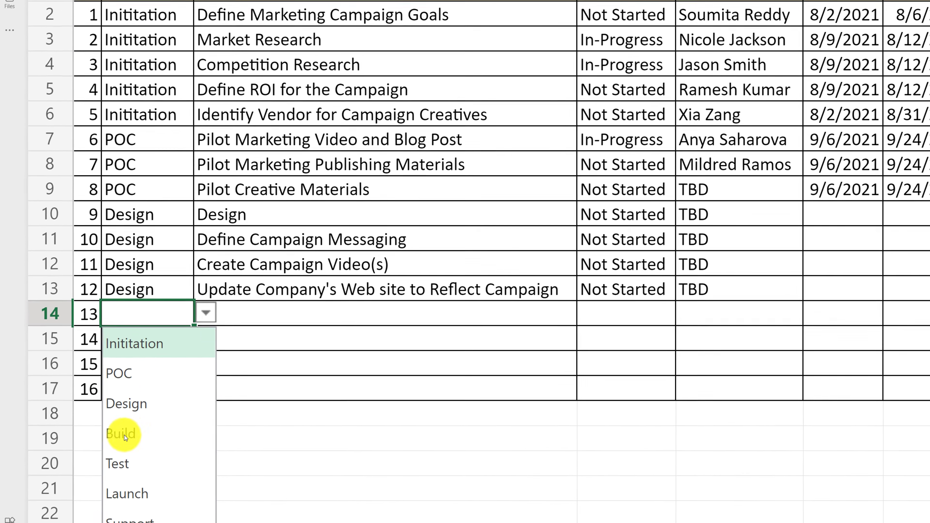
{"action": "left_click", "coordinate": [103, 456]}
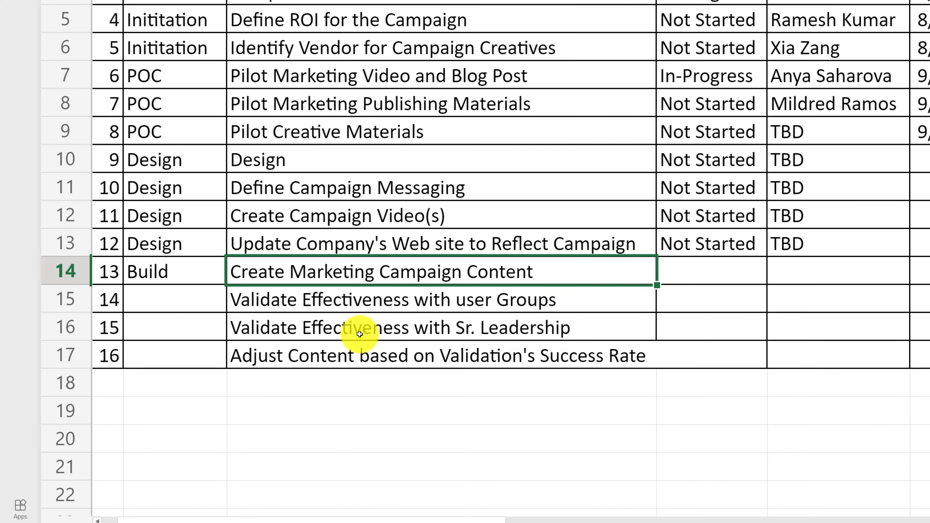
{"action": "left_click_drag", "start_coordinate": [360, 301], "coordinate": [362, 324]}
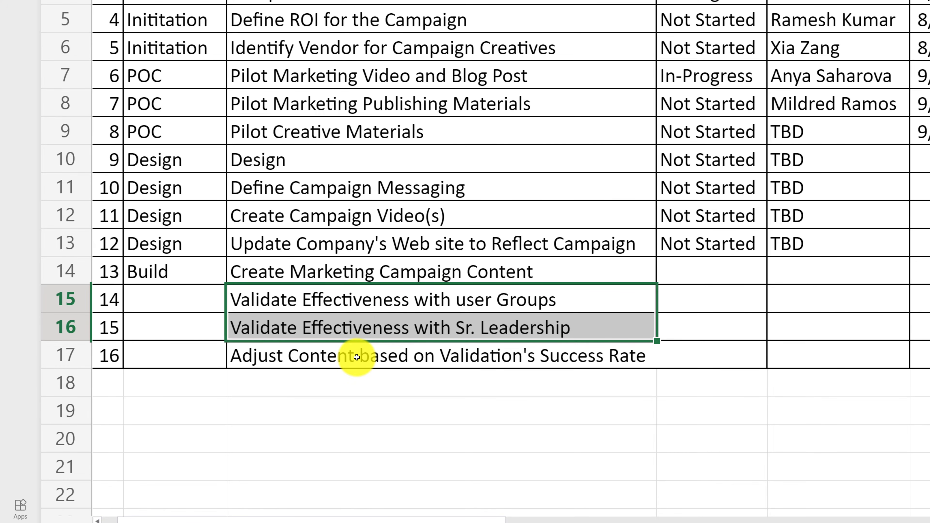
{"action": "left_click", "coordinate": [197, 272]}
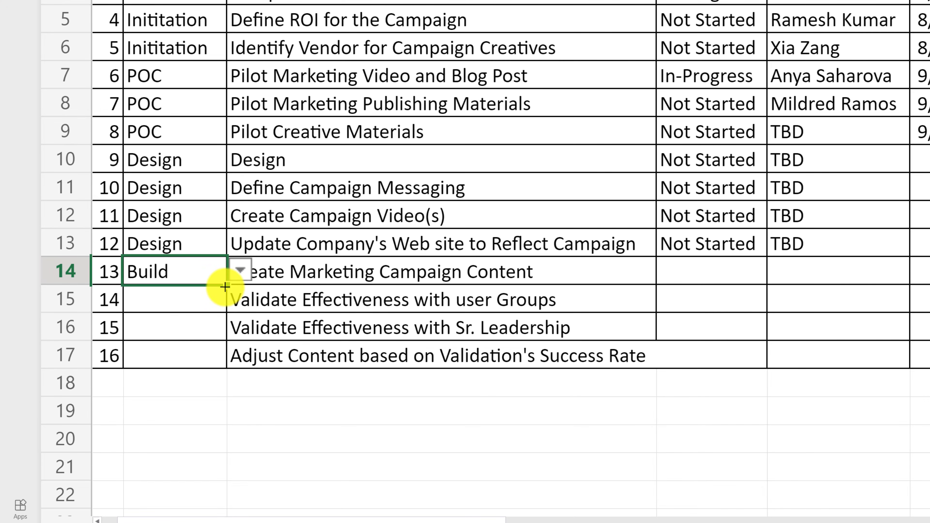
{"action": "left_click_drag", "start_coordinate": [225, 287], "coordinate": [219, 352]}
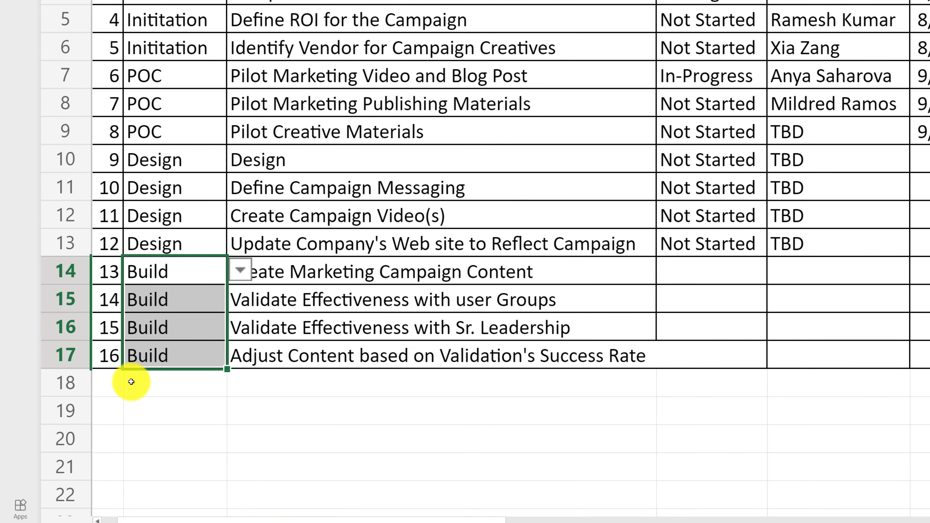
- Copy the whole of row 17 and paste it into rows 18 to 22 to extend the task table
{"action": "left_click", "coordinate": [66, 356]}
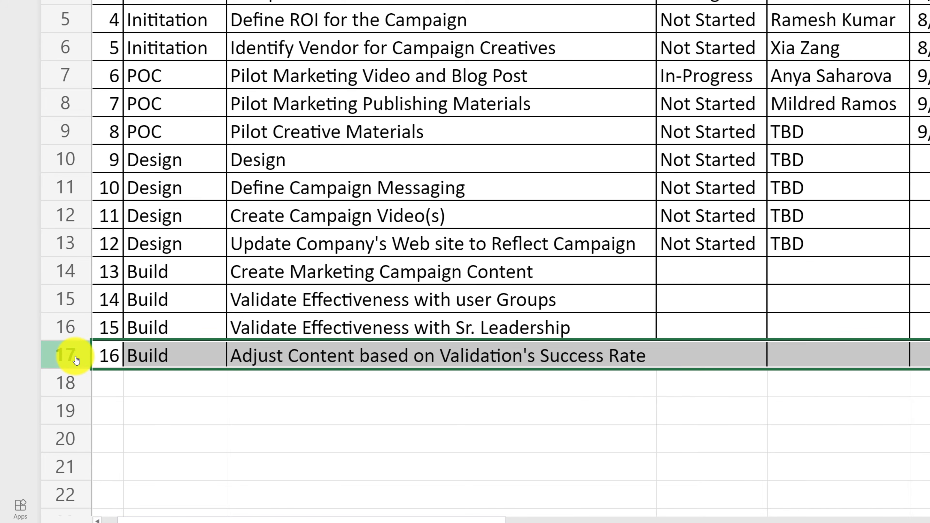
{"action": "right_click", "coordinate": [77, 361]}
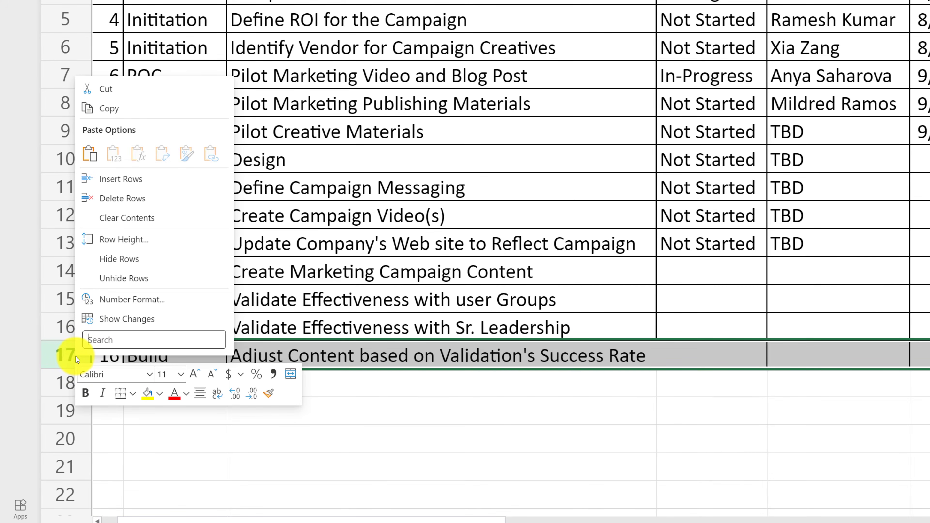
{"action": "left_click", "coordinate": [110, 109]}
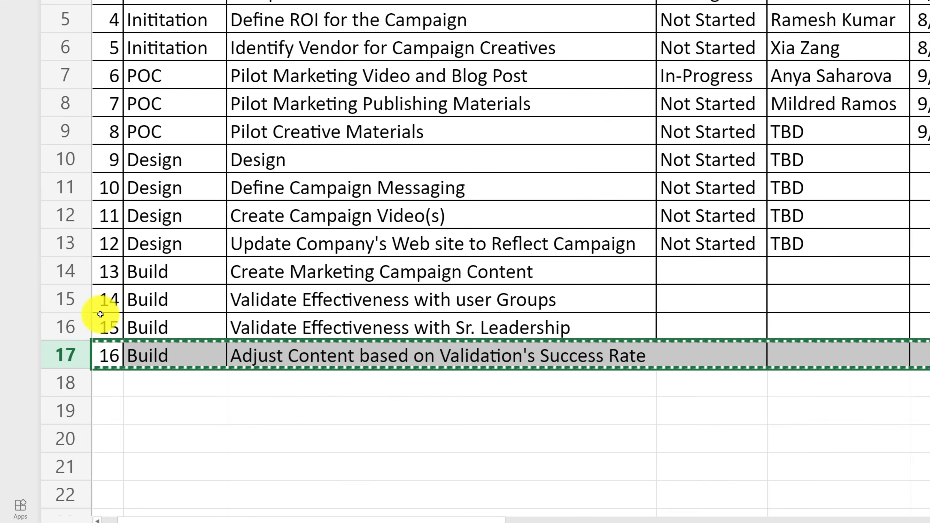
{"action": "left_click", "coordinate": [69, 383]}
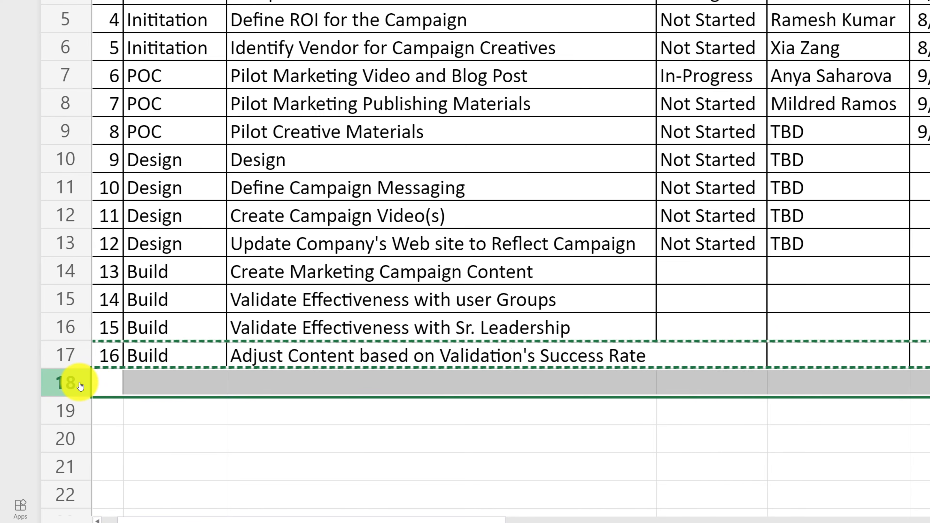
{"action": "left_click_drag", "start_coordinate": [80, 386], "coordinate": [10, 492]}
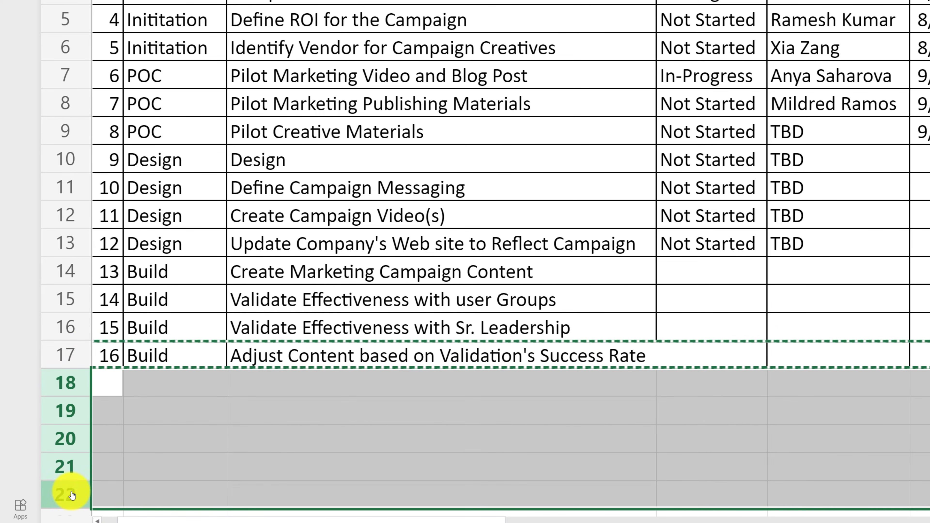
{"action": "right_click", "coordinate": [78, 391]}
{"action": "left_click", "coordinate": [92, 173]}
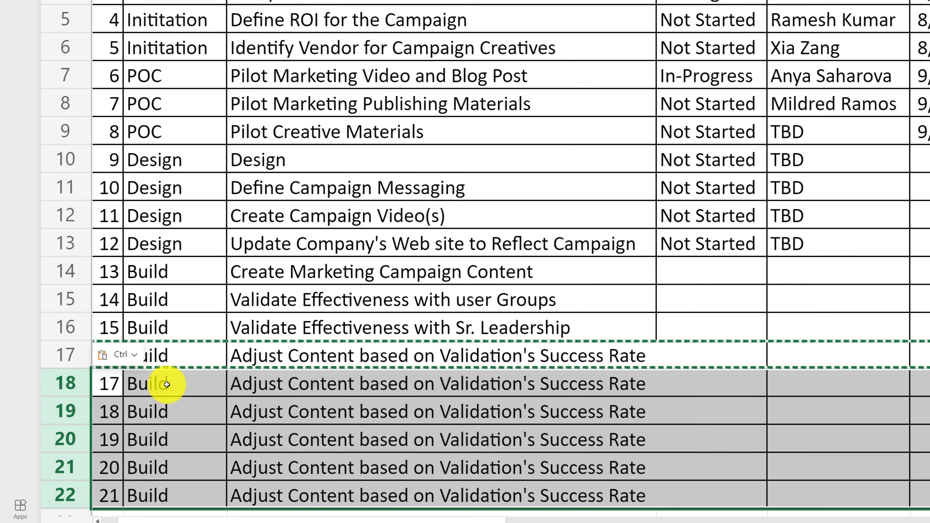
- Clear the copied phases and tasks in B18:C22 and set the phase in B18 to Test
{"action": "left_click_drag", "start_coordinate": [207, 384], "coordinate": [591, 492]}
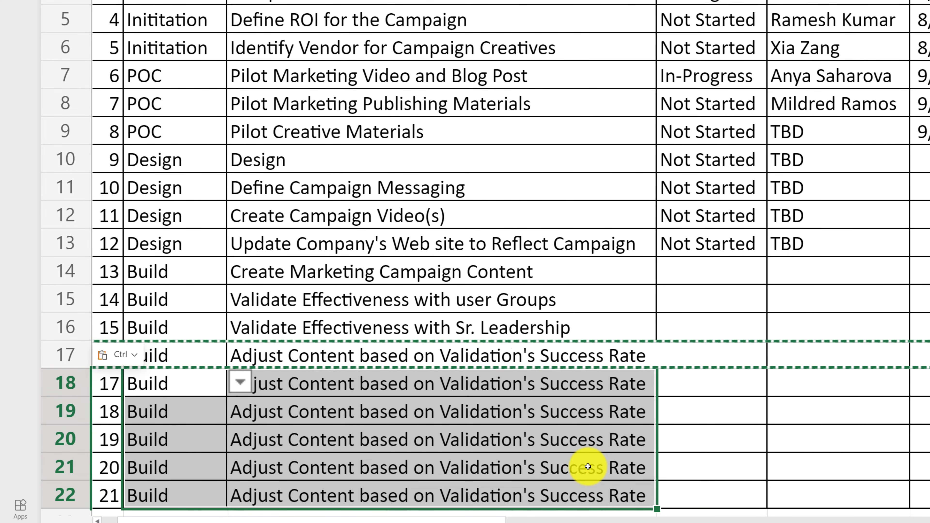
{"action": "key", "text": "Delete"}
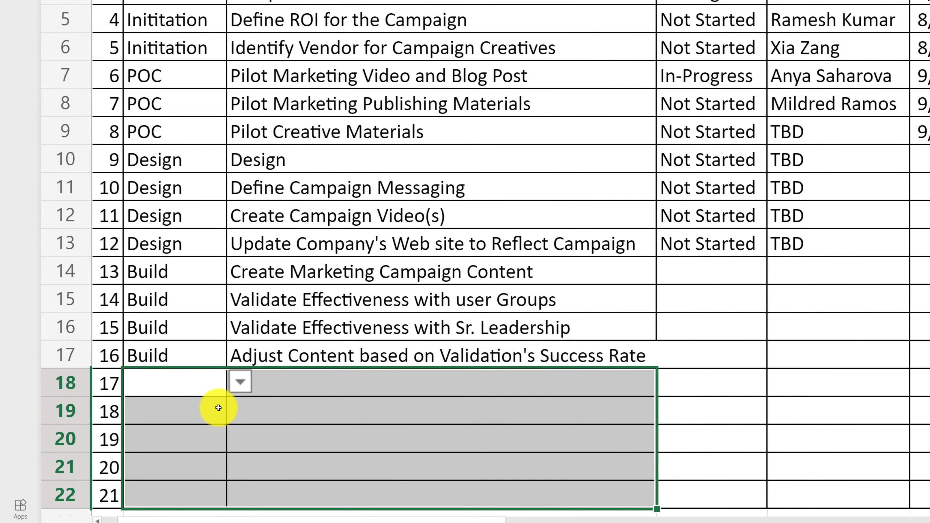
{"action": "left_click", "coordinate": [241, 384]}
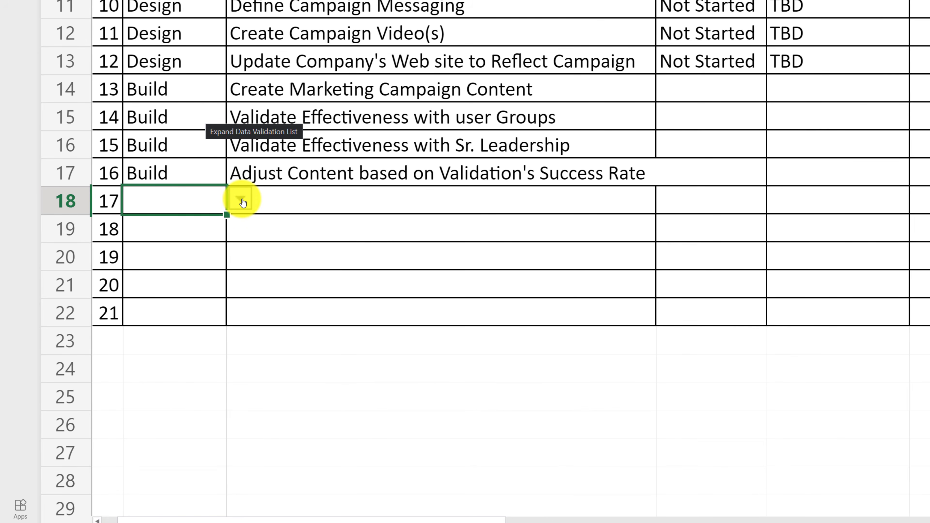
{"action": "left_click", "coordinate": [243, 202]}
{"action": "left_click", "coordinate": [135, 370]}
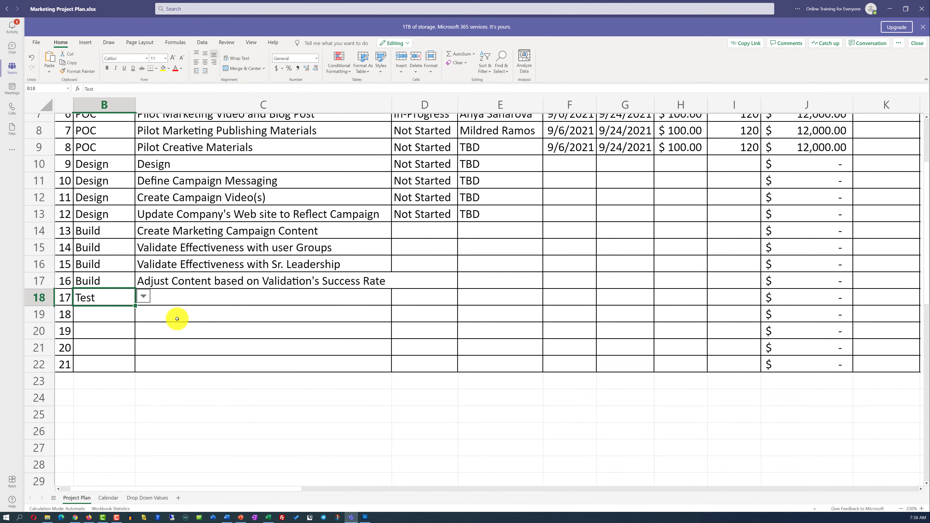
- Freeze the top row of the Project Plan sheet containing the column headings
{"action": "scroll", "coordinate": [179, 319], "scroll_direction": "up", "scroll_amount": 3}
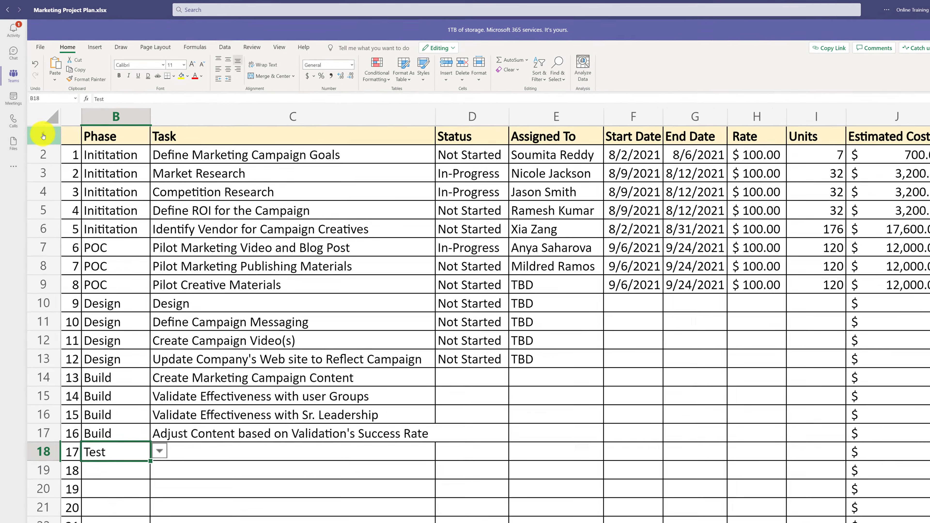
{"action": "left_click", "coordinate": [43, 136]}
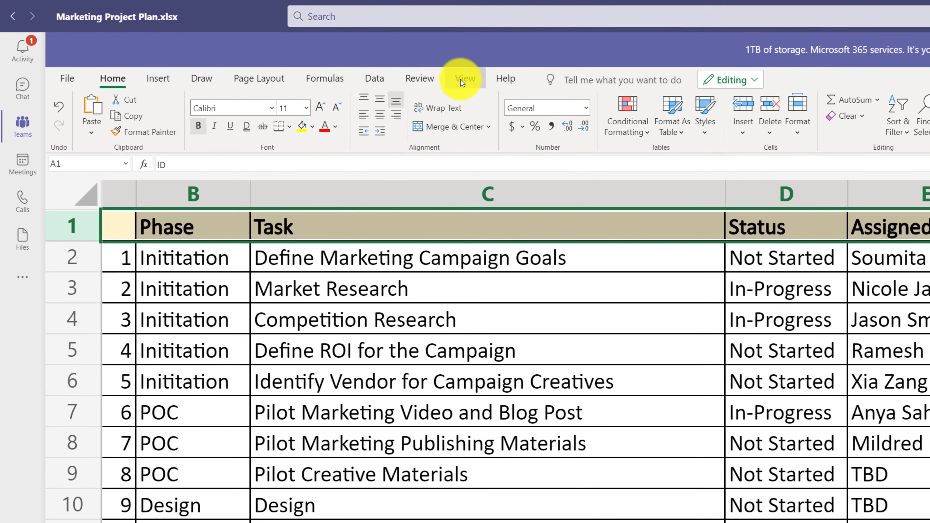
{"action": "left_click", "coordinate": [460, 81]}
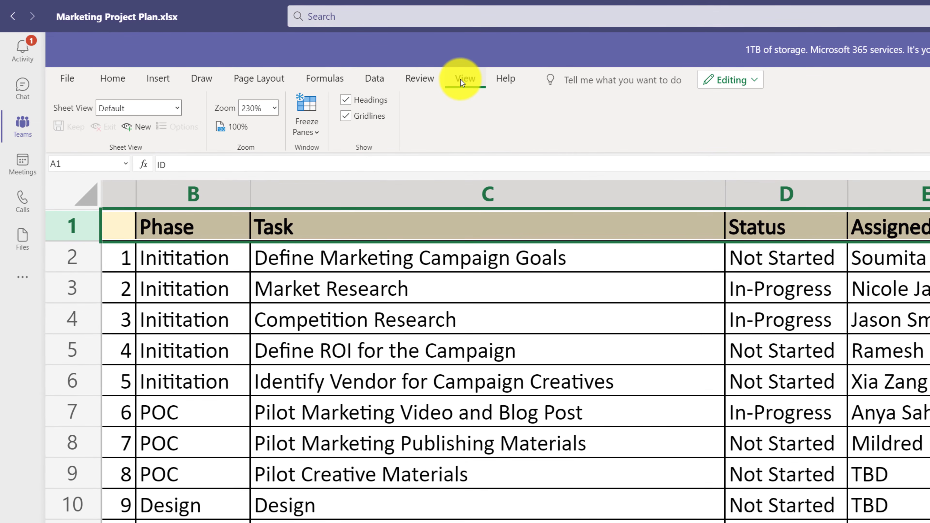
{"action": "left_click", "coordinate": [316, 131]}
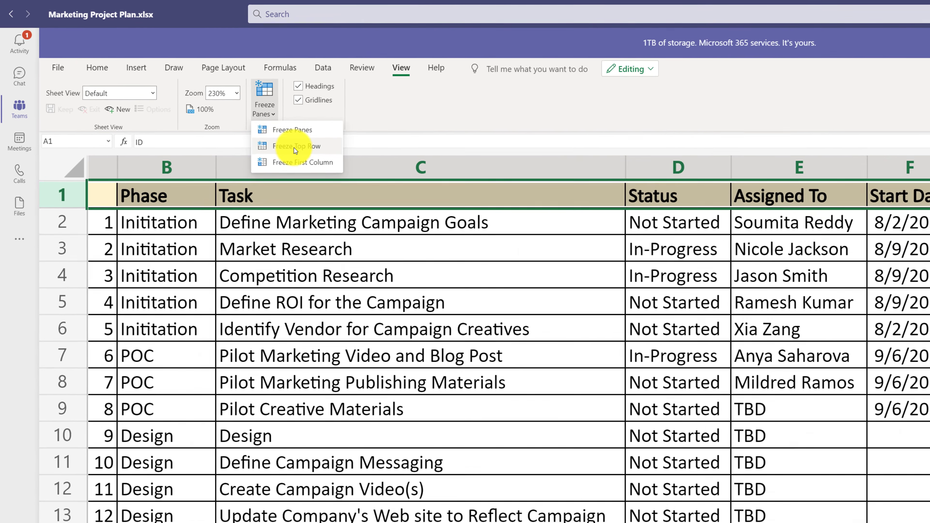
{"action": "left_click", "coordinate": [328, 165]}
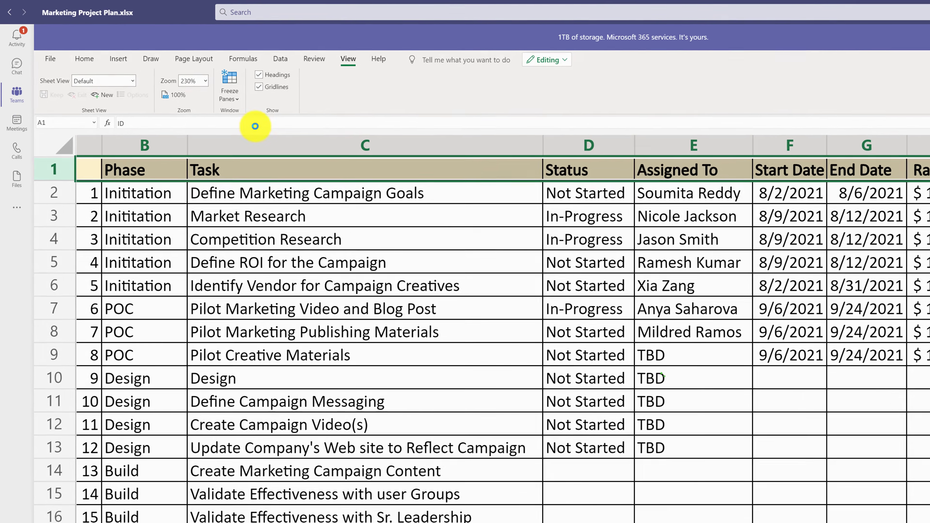
- Widen the Task column slightly to fit the row 17 text and enter "Editorial Review of Content (Spelling and Message)" in C18
{"action": "scroll", "coordinate": [270, 377], "scroll_direction": "down", "scroll_amount": 2}
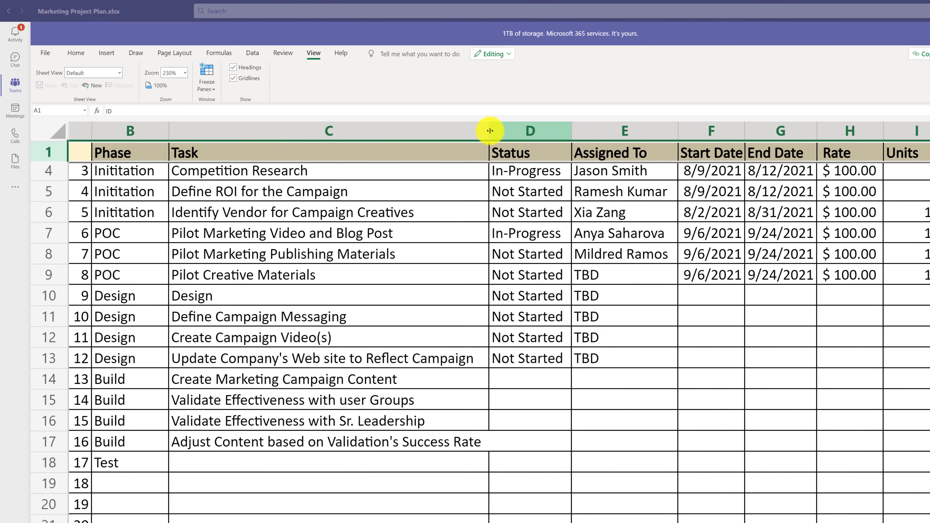
{"action": "left_click_drag", "start_coordinate": [490, 131], "coordinate": [490, 130]}
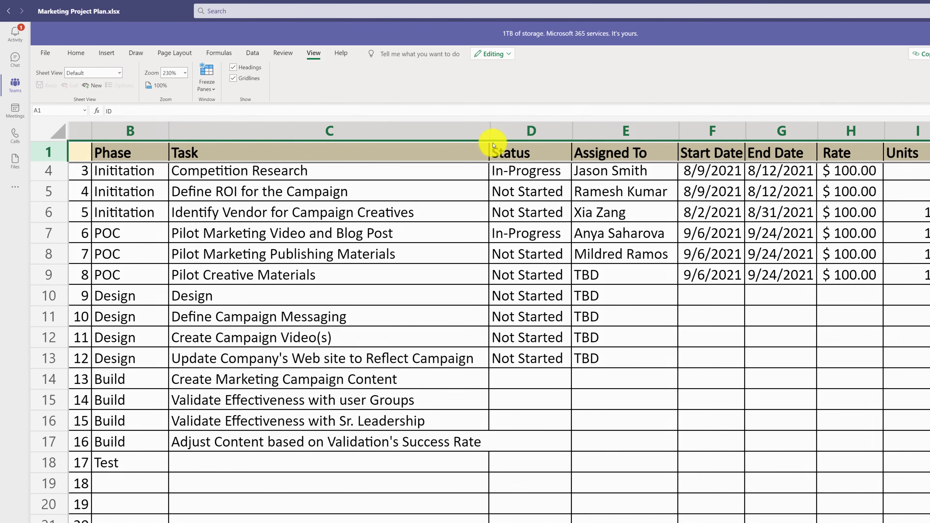
{"action": "left_click_drag", "start_coordinate": [490, 132], "coordinate": [498, 136]}
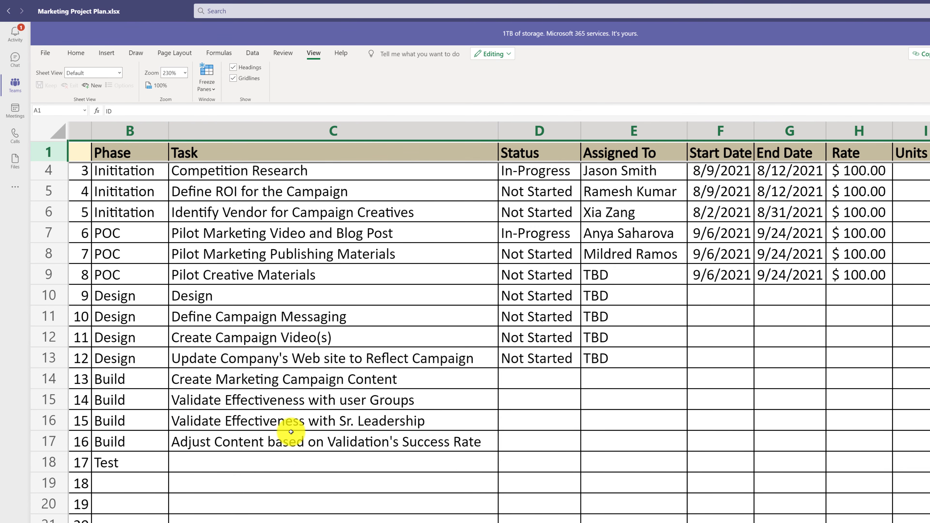
{"action": "left_click", "coordinate": [289, 446]}
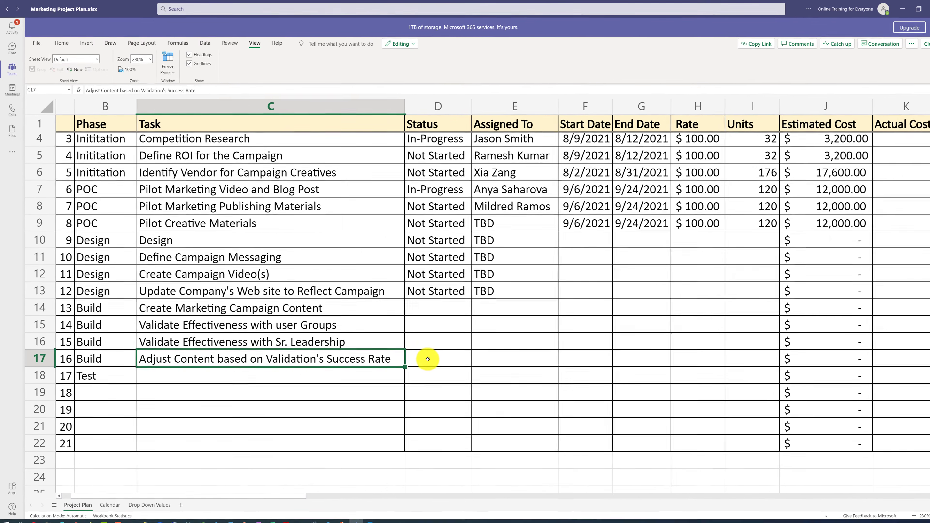
{"action": "left_click", "coordinate": [428, 359]}
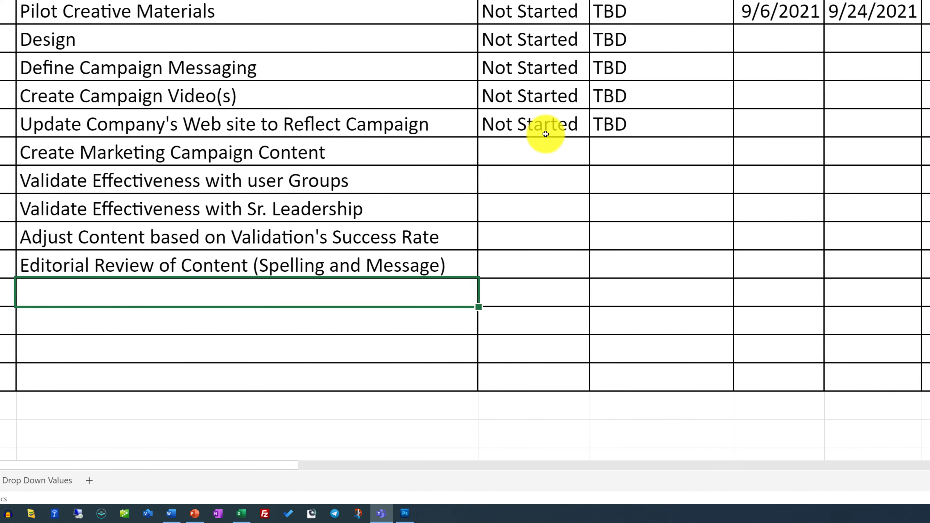
- Fill the Not Started status from D13 down to D18
{"action": "left_click", "coordinate": [548, 127]}
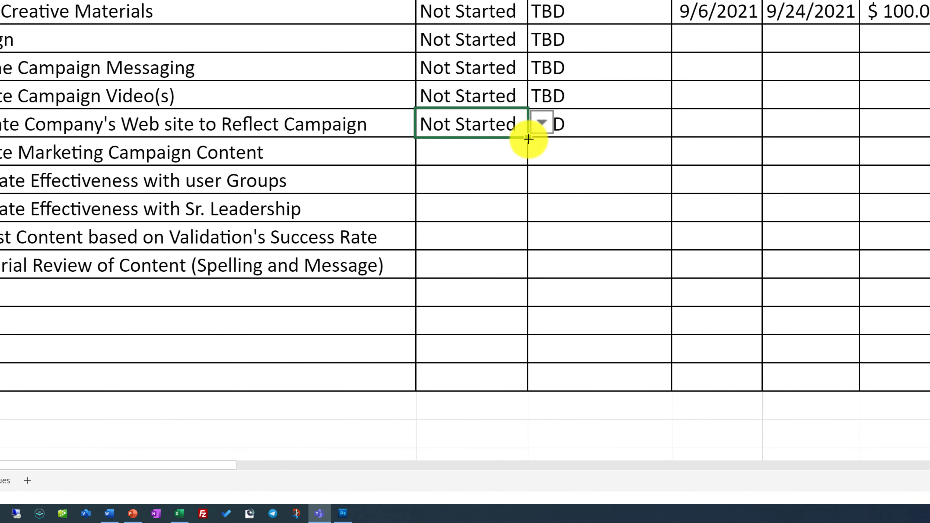
{"action": "left_click_drag", "start_coordinate": [528, 139], "coordinate": [521, 277]}
{"action": "left_click", "coordinate": [592, 240]}
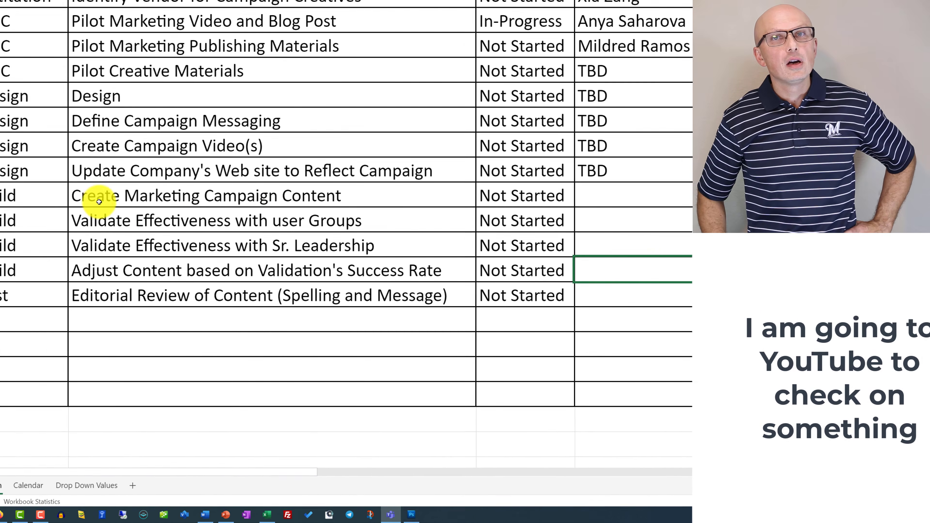
- Assign the task in E14 to the same team member as row 2 and fill that assignee down to E18
{"action": "left_click_drag", "start_coordinate": [99, 201], "coordinate": [170, 270]}
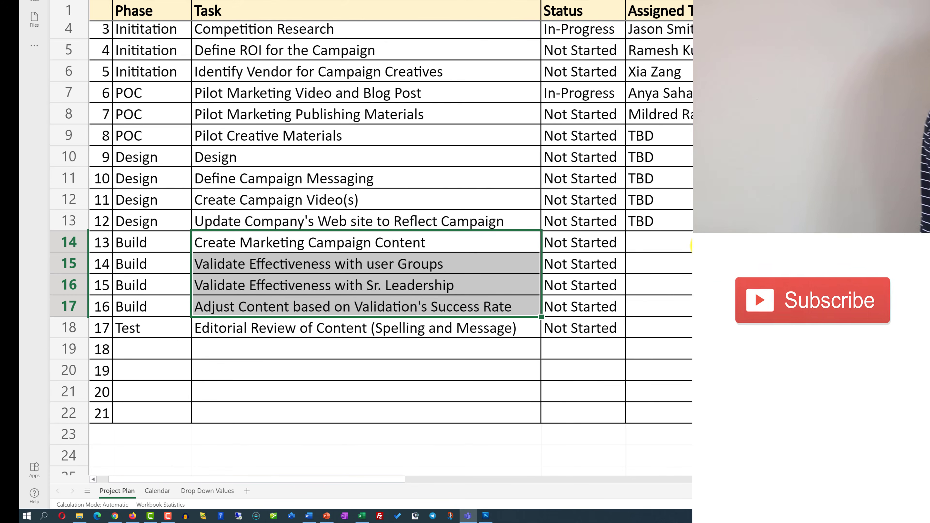
{"action": "left_click", "coordinate": [691, 245]}
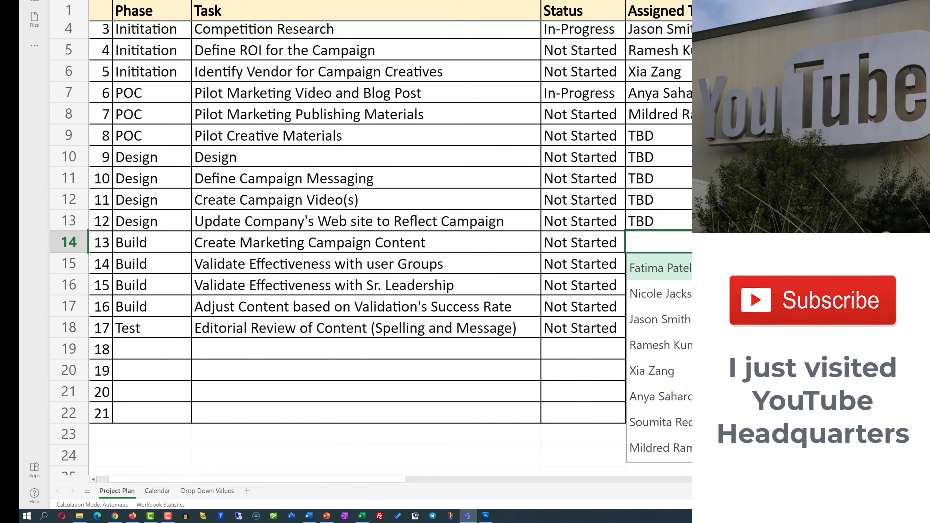
{"action": "scroll", "coordinate": [659, 357], "scroll_direction": "down", "scroll_amount": 1}
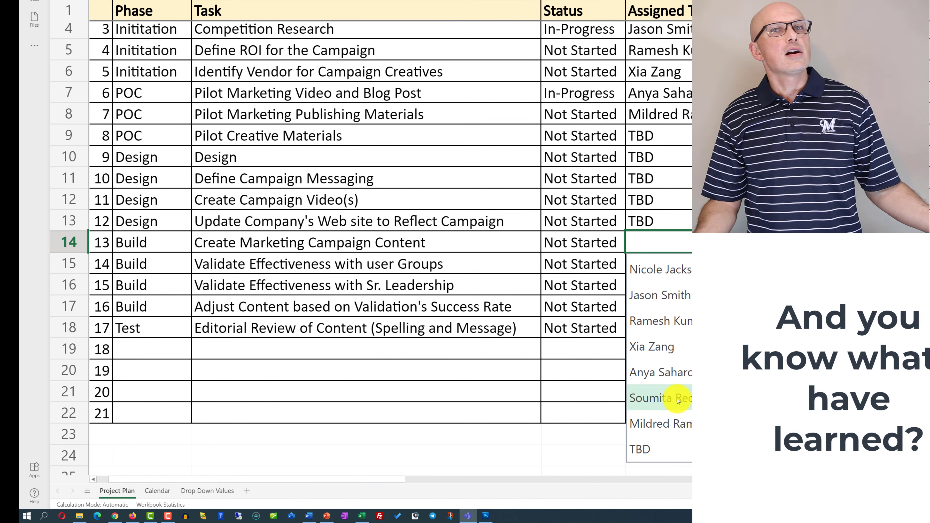
{"action": "left_click", "coordinate": [688, 399]}
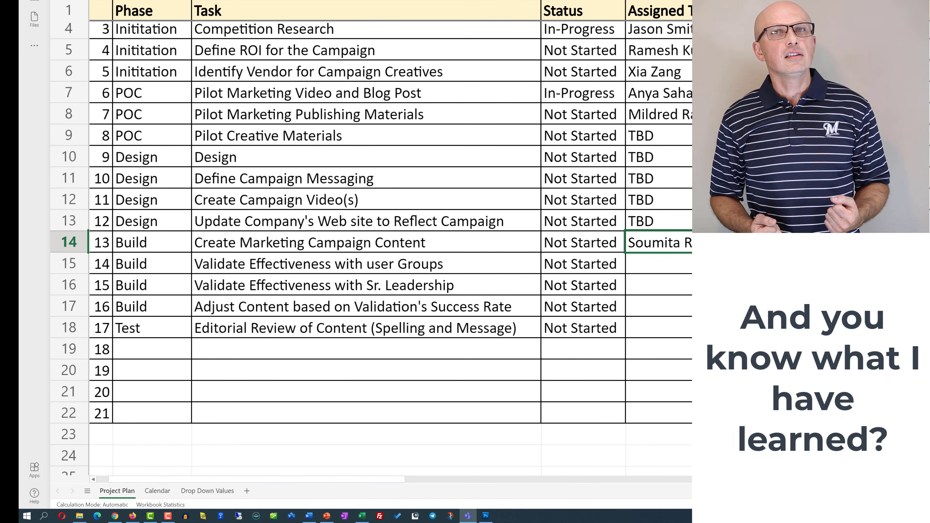
{"action": "double_click", "coordinate": [735, 252]}
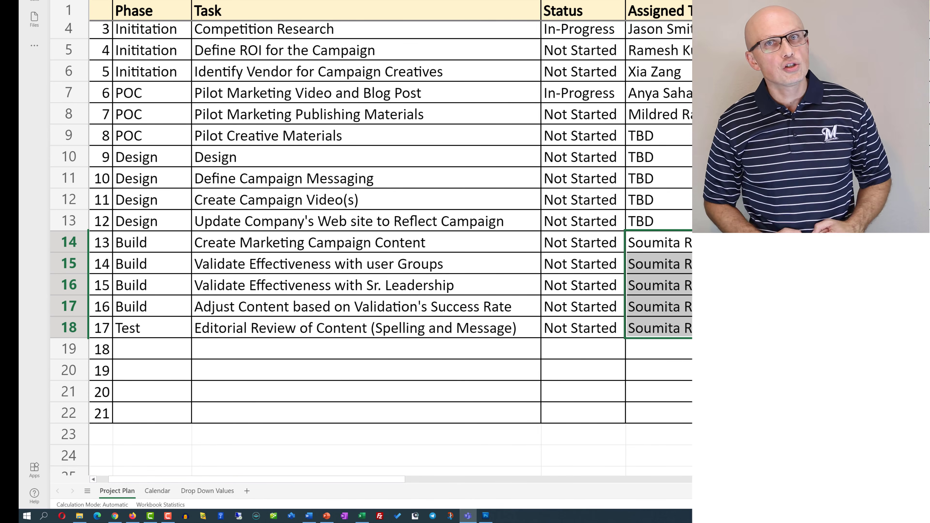